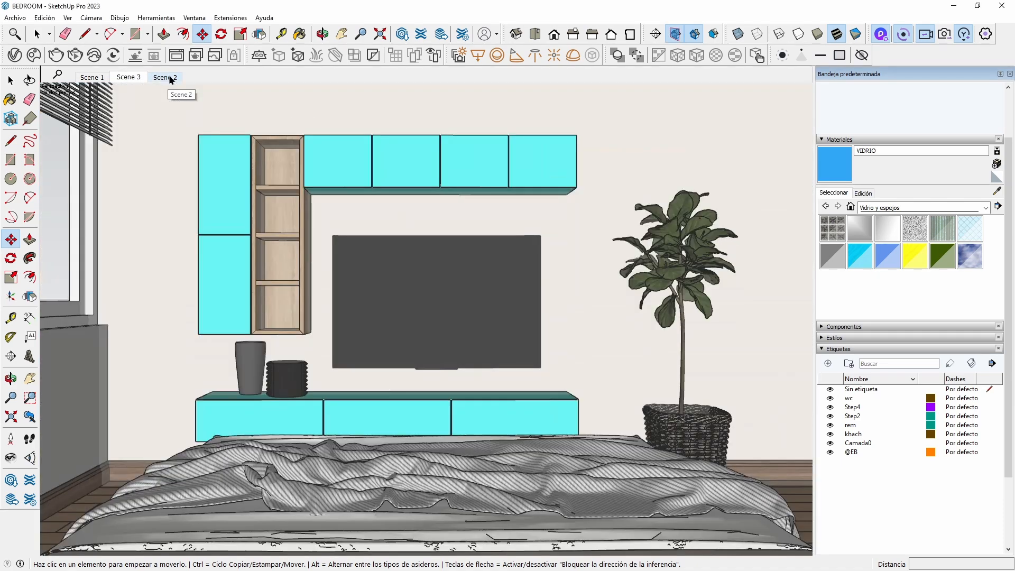
# - View Scene 2, switch the bedroom model to Scene 1, and start D5 Render with a new project linked to the model
pyautogui.click(170, 78)
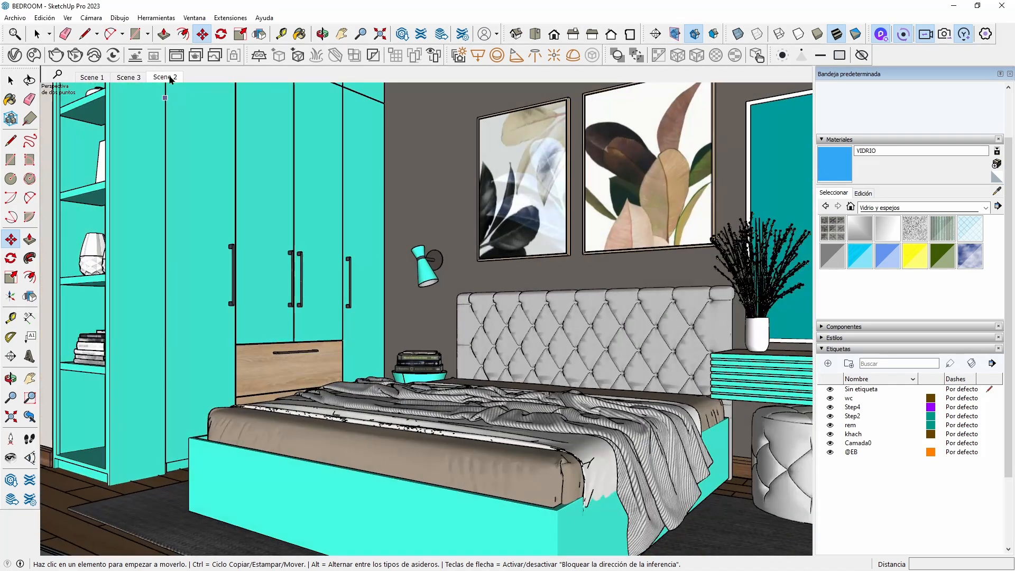
pyautogui.click(106, 79)
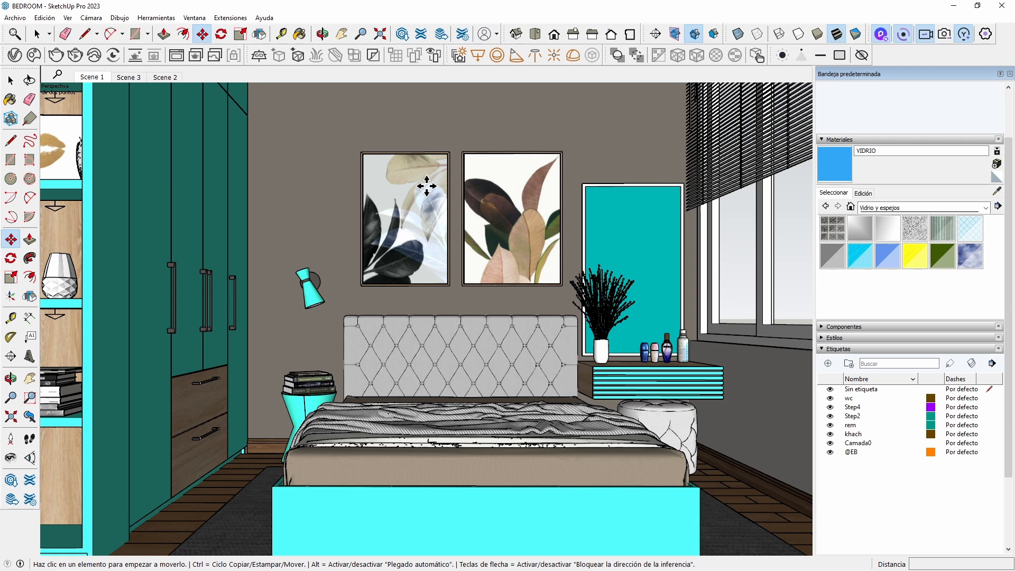
pyautogui.click(880, 34)
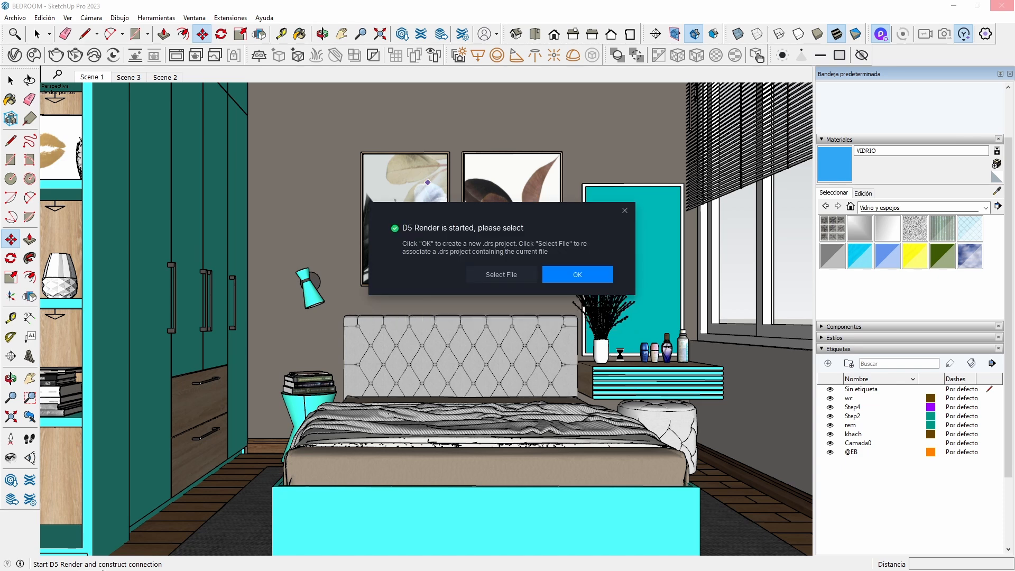
pyautogui.click(558, 272)
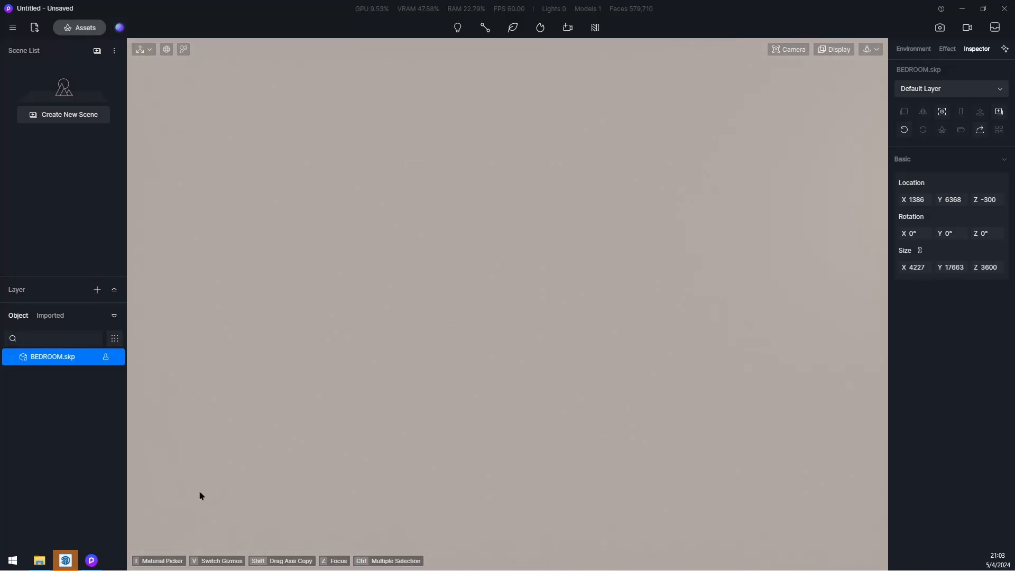
# - Add a scene from the current view to the D5 Render scene list and activate it
pyautogui.moveTo(70, 557)
pyautogui.click(102, 51)
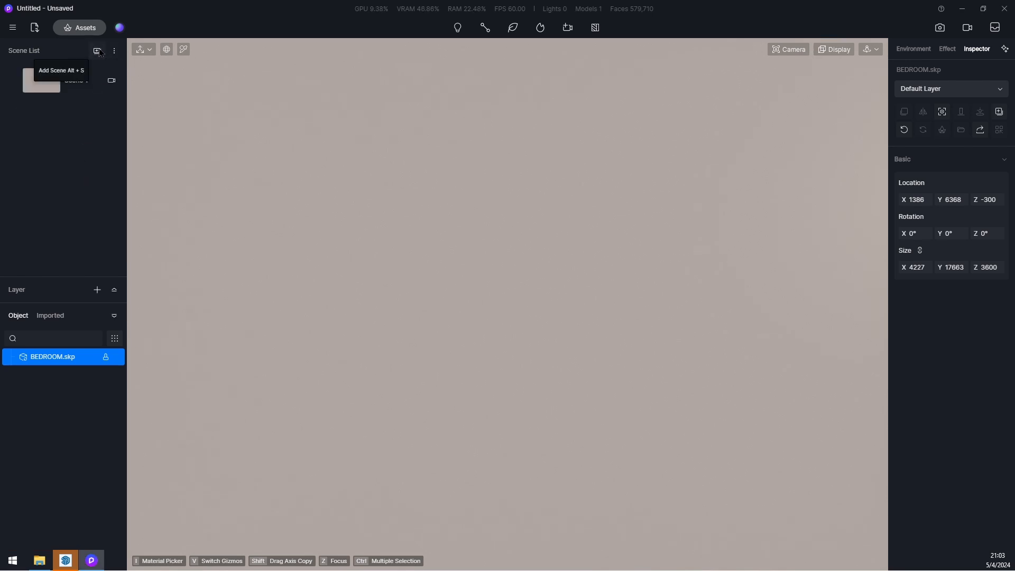
pyautogui.click(50, 88)
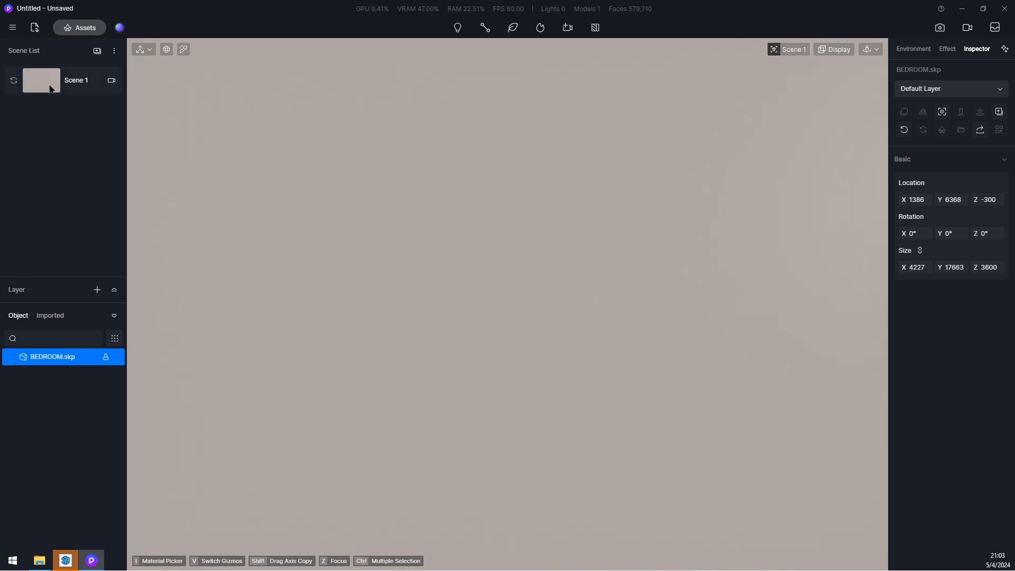
# - Set the camera's clipping distance to 150 and its focal length to 25 mm
pyautogui.click(789, 50)
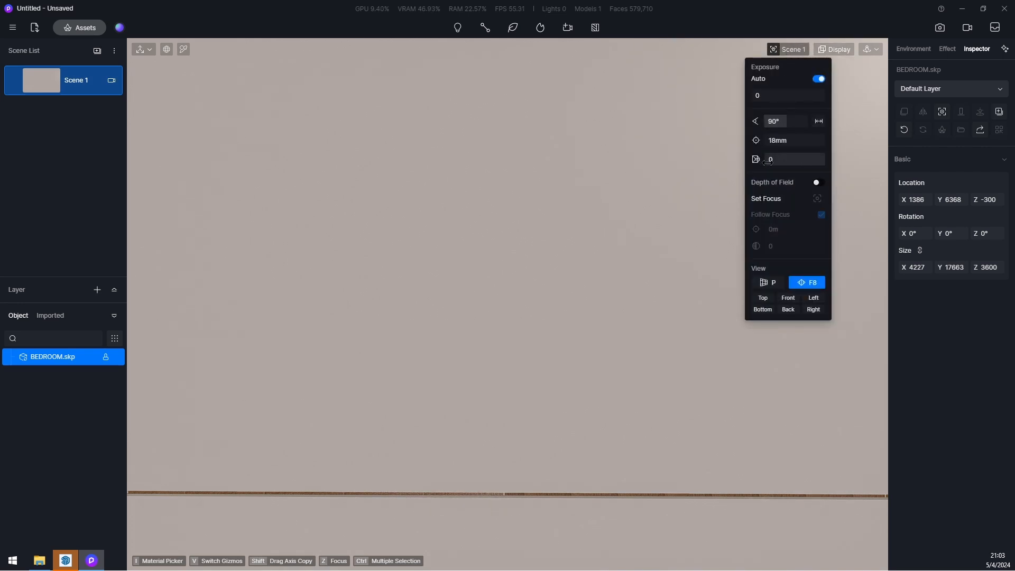
pyautogui.moveTo(769, 161); pyautogui.dragTo(774, 166)
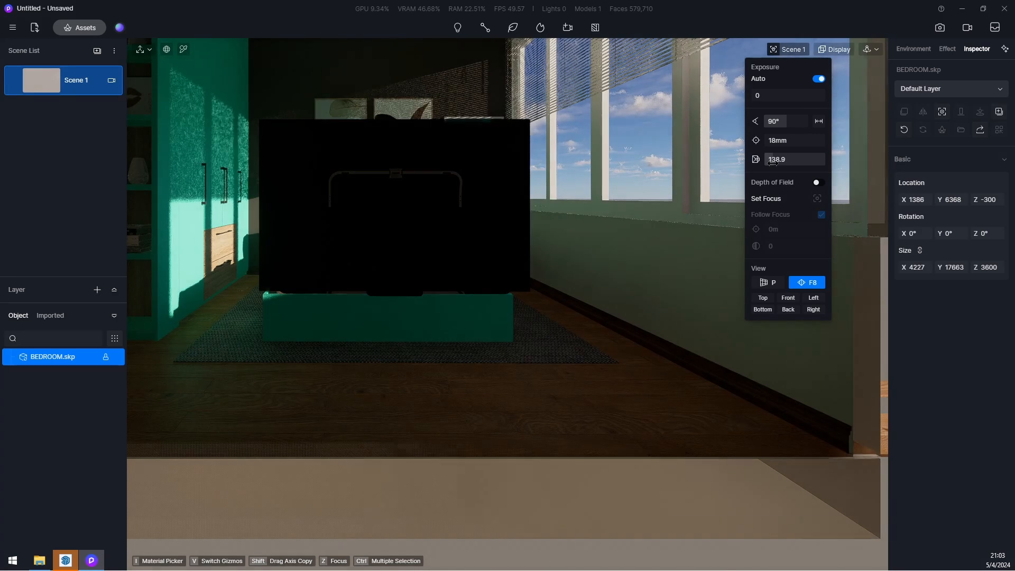
pyautogui.moveTo(773, 162); pyautogui.dragTo(788, 164)
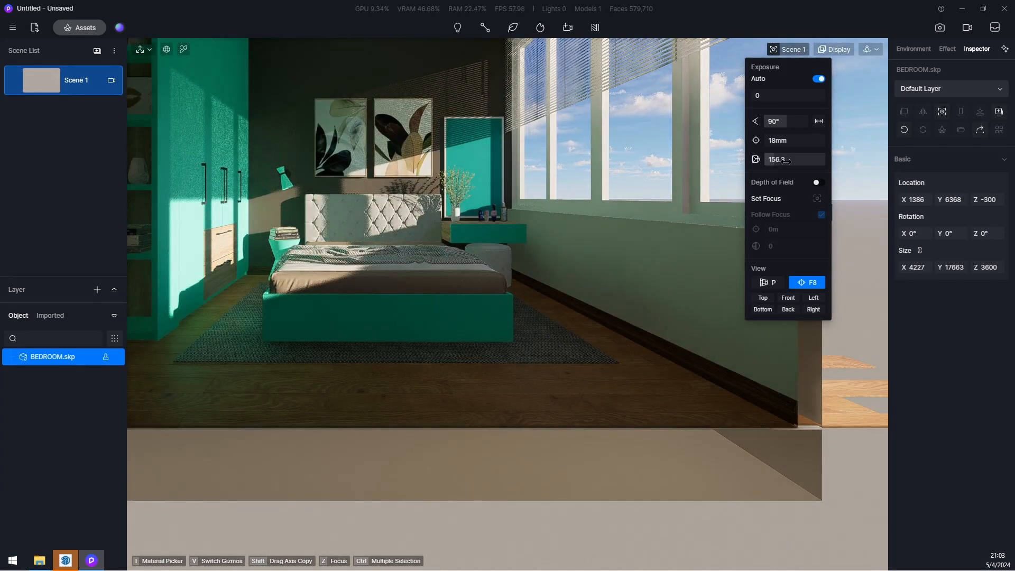
pyautogui.click(790, 159)
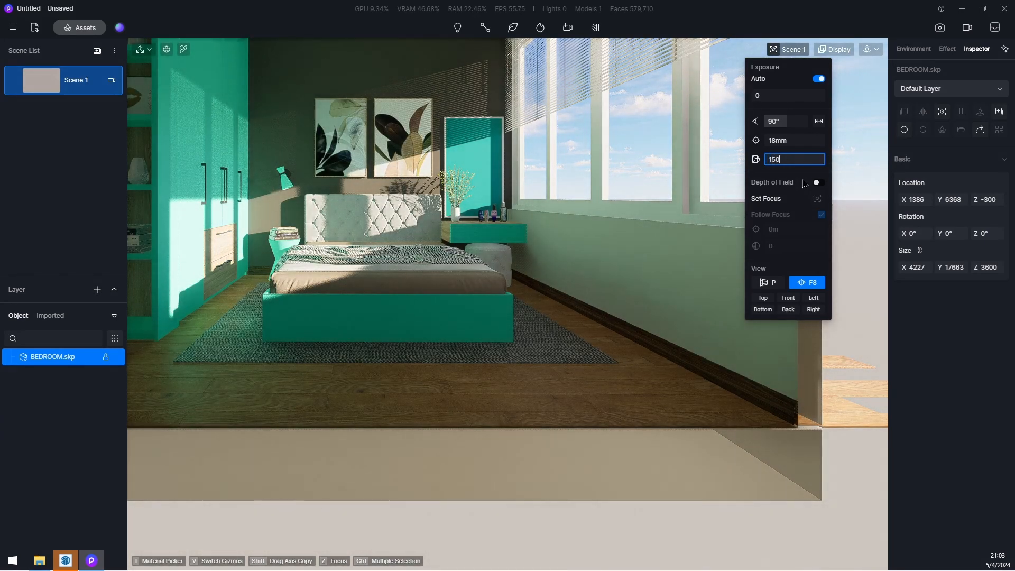
pyautogui.hotkey('shift', 'Tab')
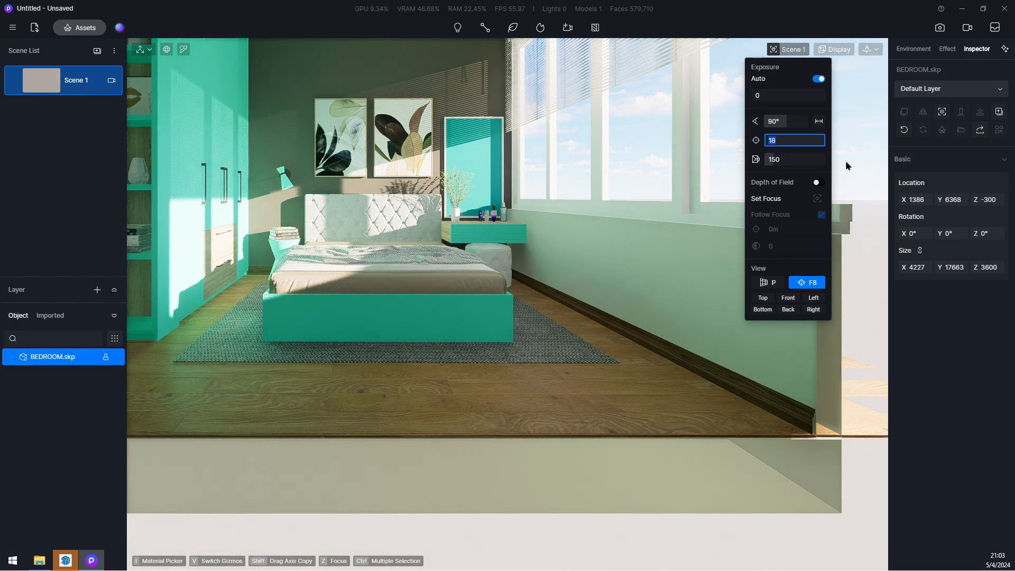
pyautogui.write('25')
pyautogui.press('Return')
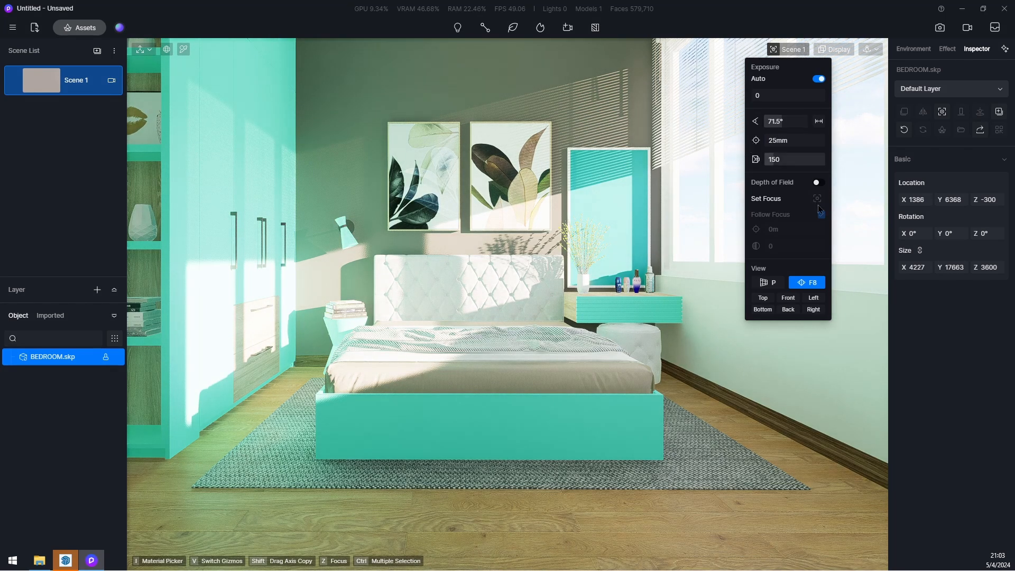
# - Try reframing the bedroom around the bed, and return to the saved Scene 1 view
pyautogui.moveTo(668, 337); pyautogui.dragTo(608, 334, button='middle')
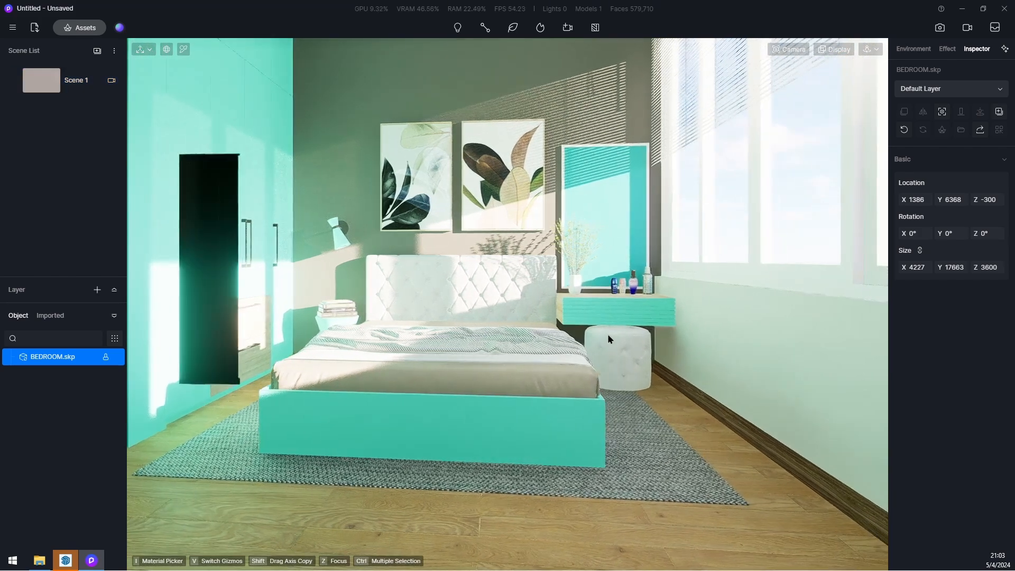
pyautogui.scroll(5, 608, 328)
pyautogui.scroll(-5, 578, 303)
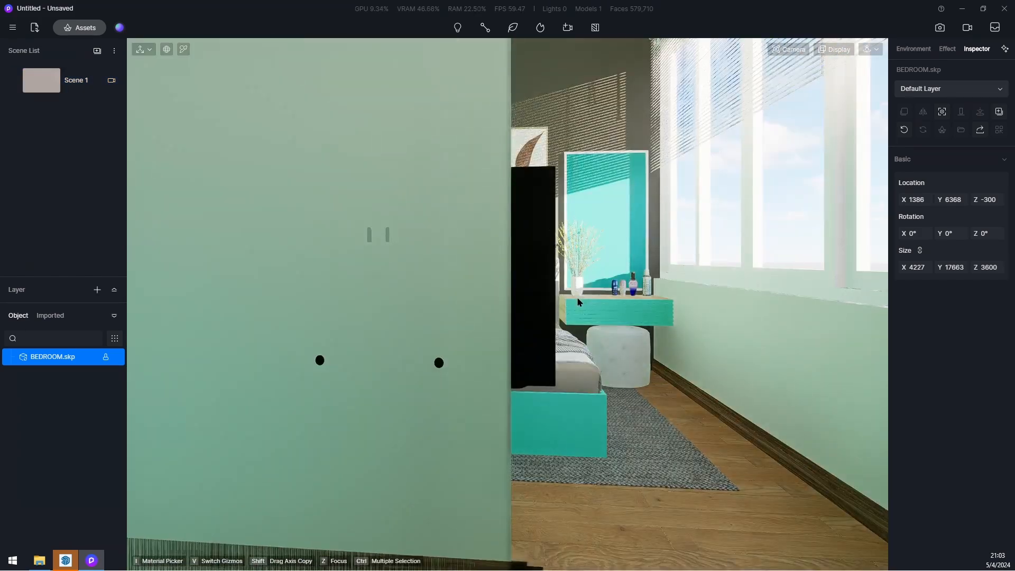
pyautogui.scroll(4, 529, 295)
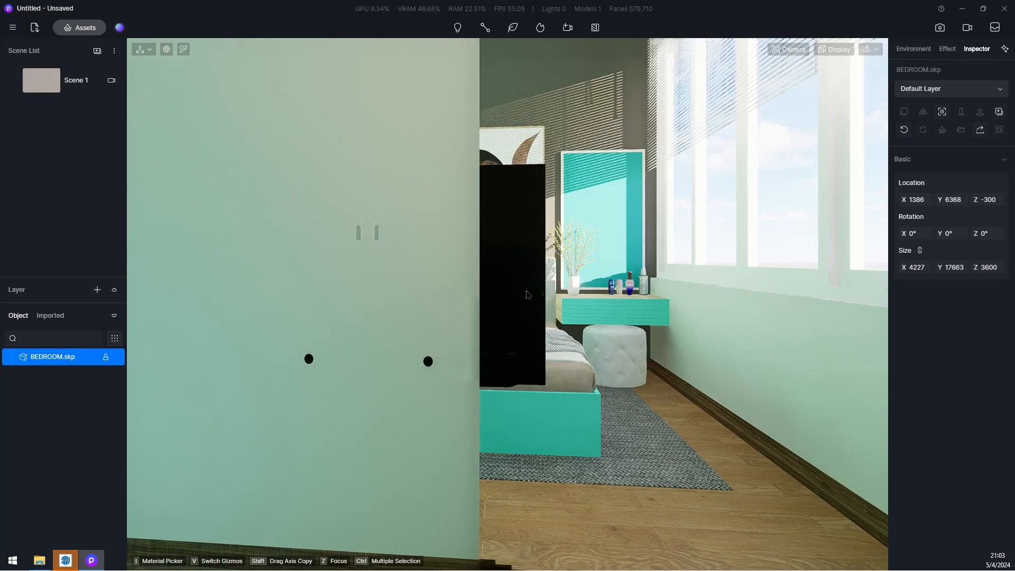
pyautogui.click(69, 81)
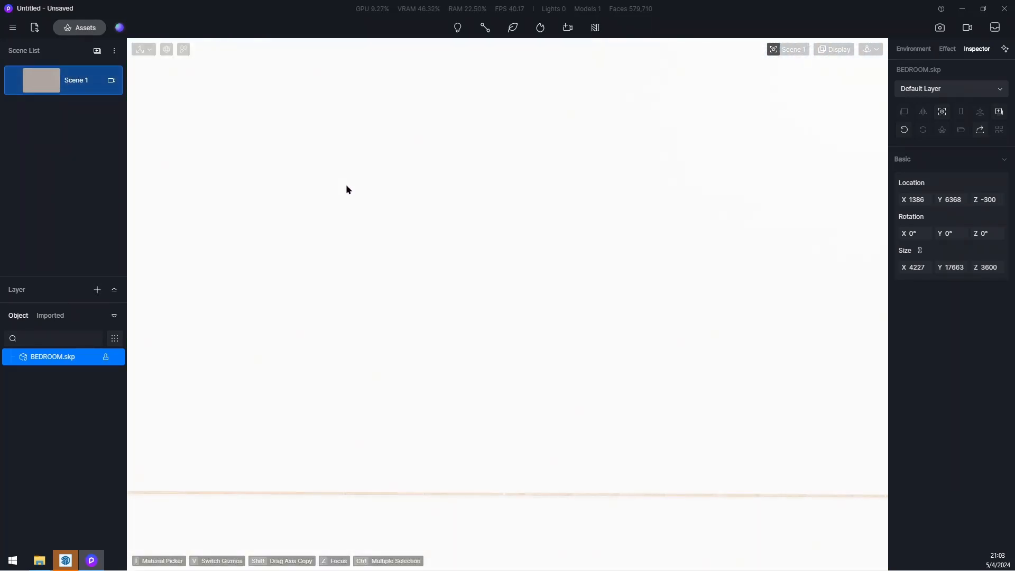
# - Set the camera's clipping distance to 160 and update Scene 1 with this view
pyautogui.click(794, 49)
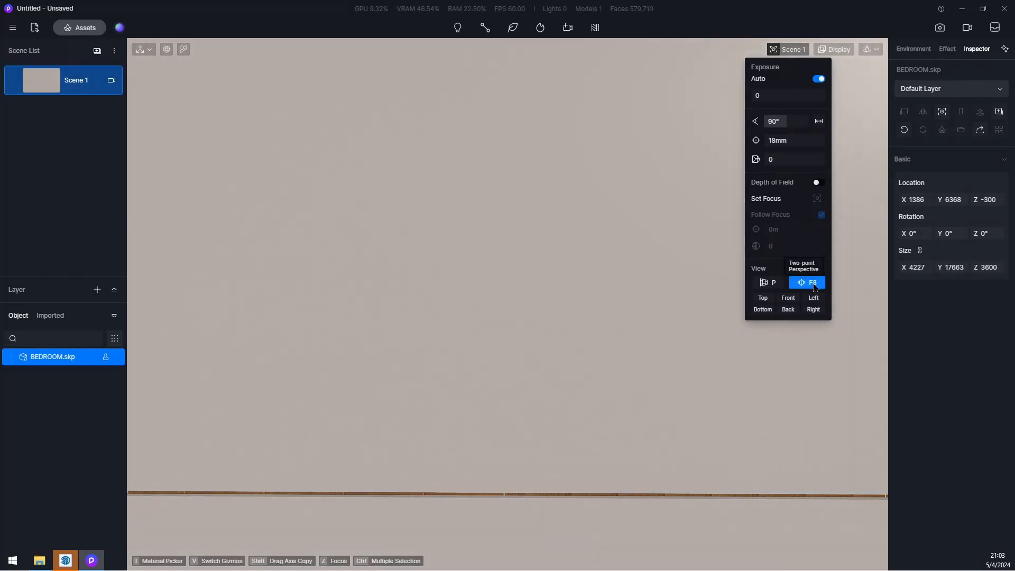
pyautogui.moveTo(770, 163); pyautogui.dragTo(776, 170)
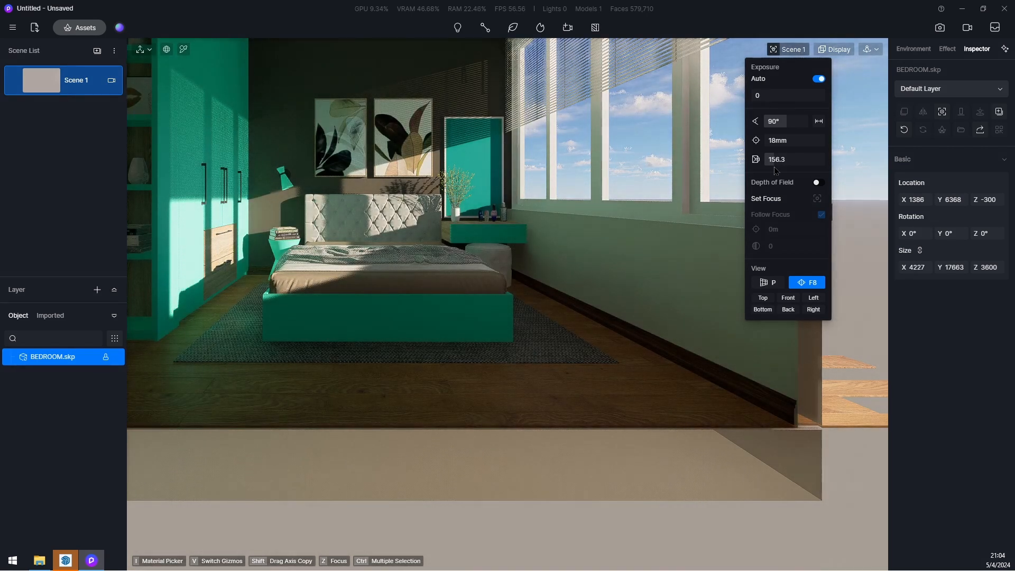
pyautogui.click(779, 161)
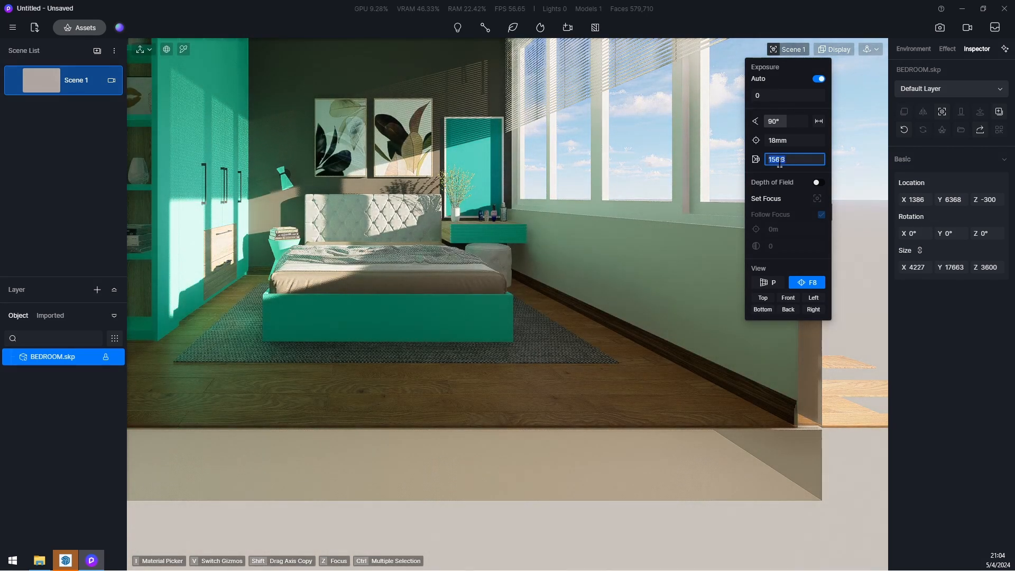
pyautogui.press('Return')
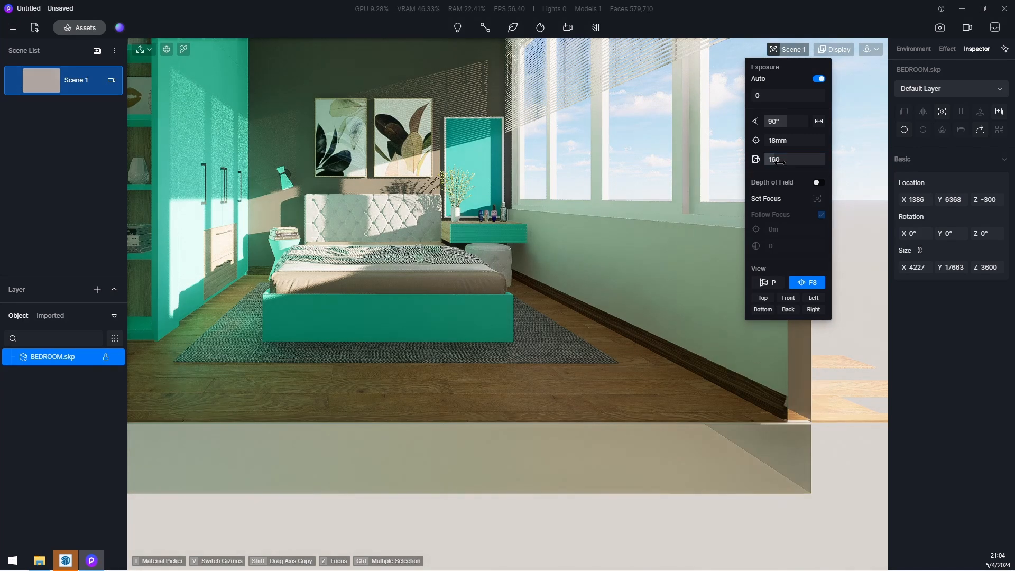
pyautogui.click(15, 82)
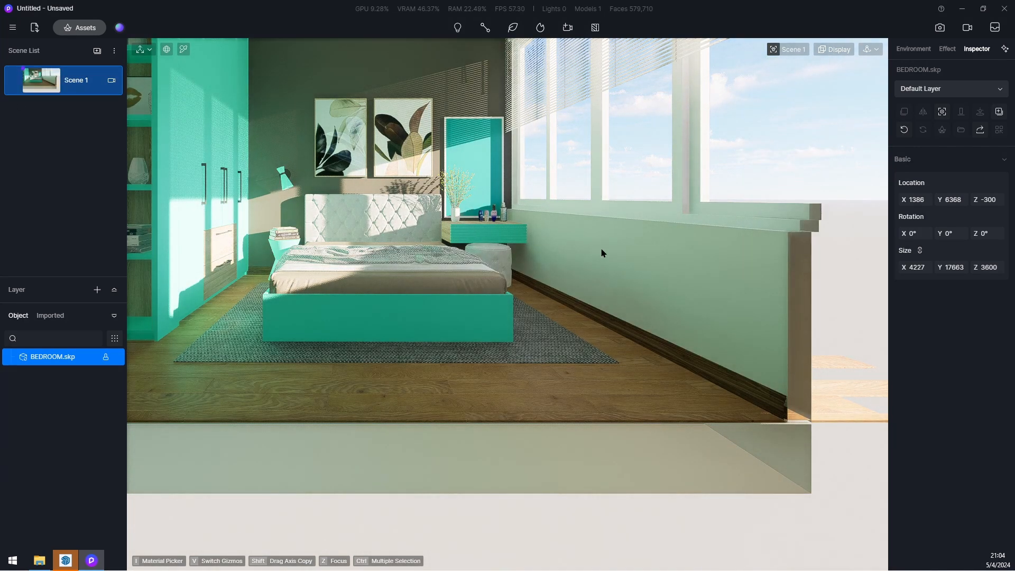
# - Reframe the camera to show the wardrobe, bed and ceiling at an angle, and set its focal length to 25 mm
pyautogui.moveTo(518, 223); pyautogui.dragTo(658, 385, button='middle')
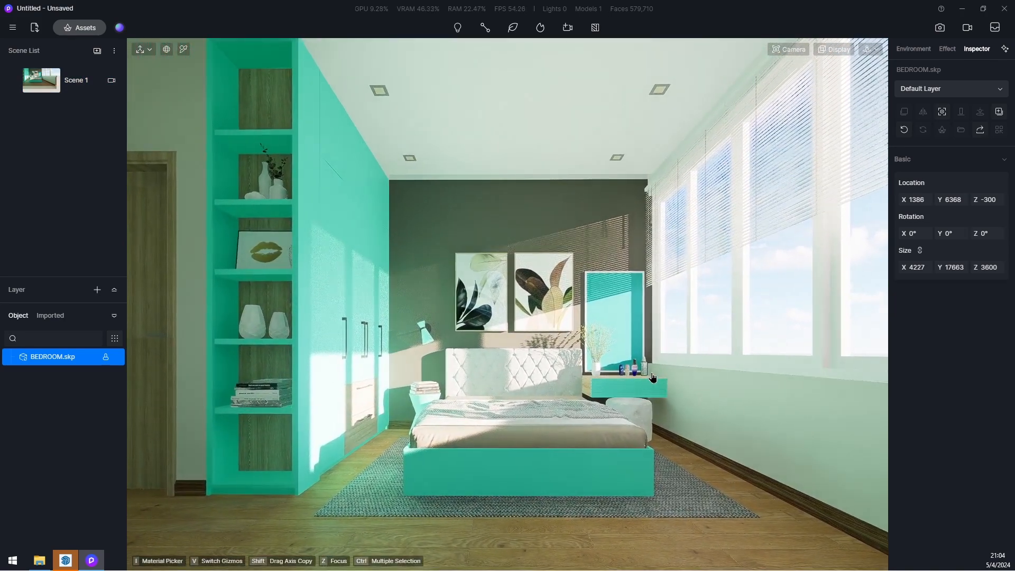
pyautogui.moveTo(643, 388); pyautogui.dragTo(527, 379, button='right')
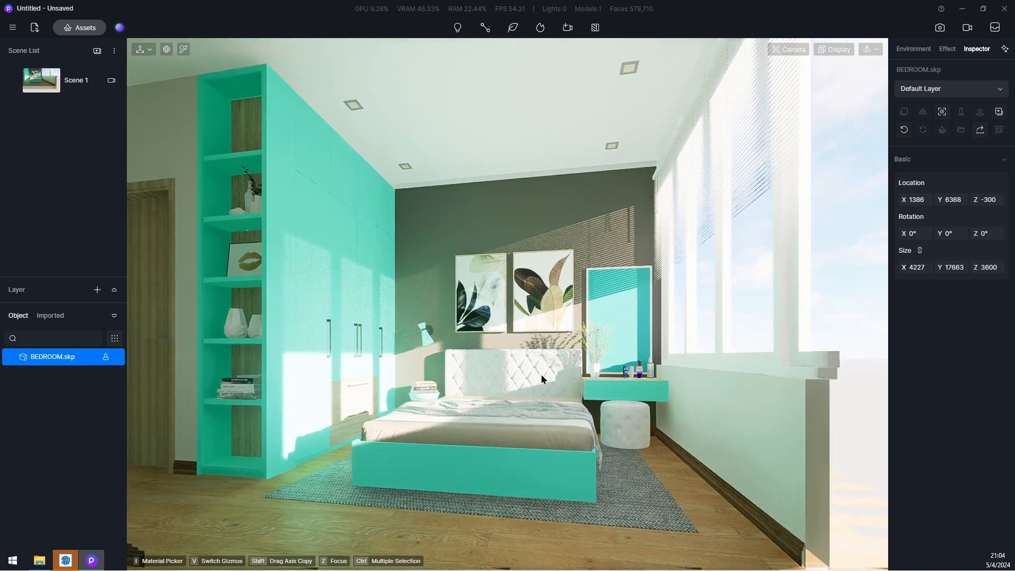
pyautogui.moveTo(537, 361); pyautogui.dragTo(479, 332, button='right')
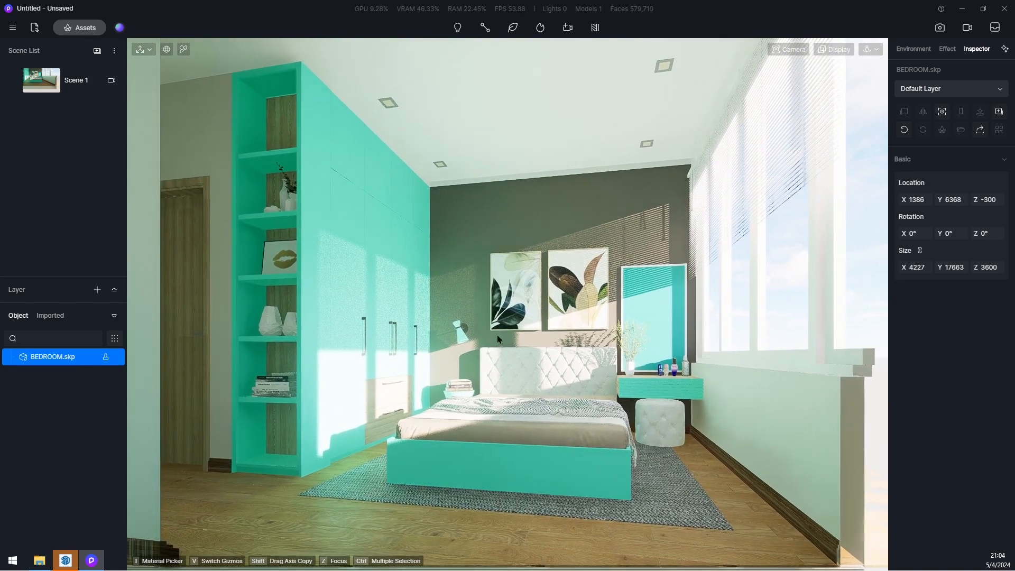
pyautogui.click(790, 49)
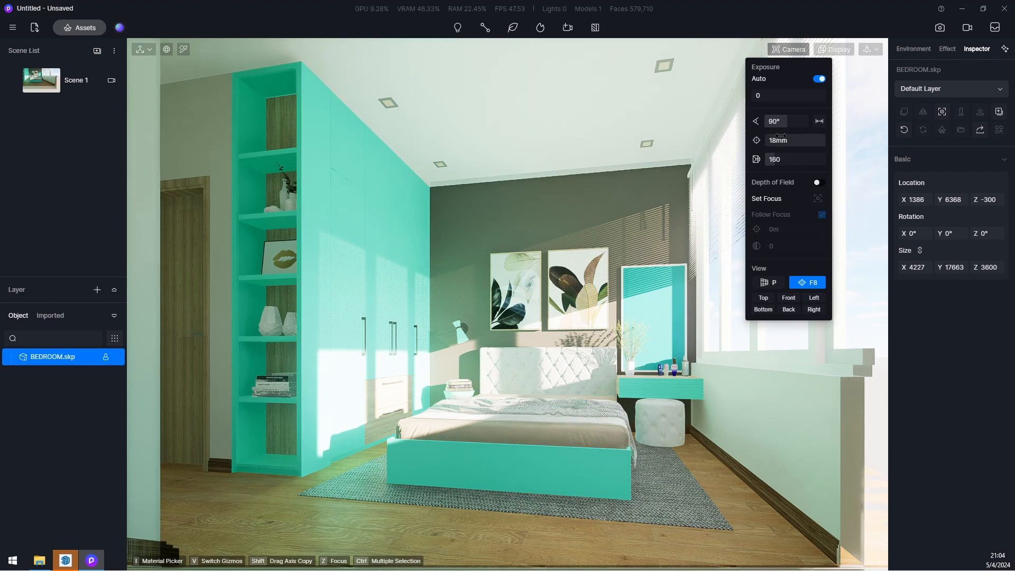
pyautogui.write('25')
pyautogui.press('Return')
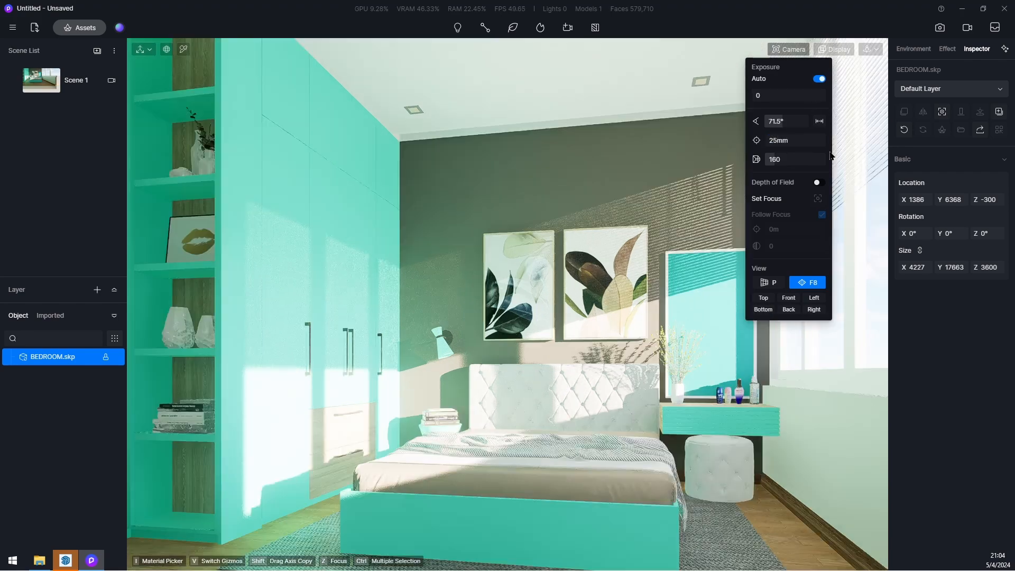
# - Compose an angled view that includes the wardrobe, the whole bed with its rug, and the dressing table
pyautogui.scroll(-3, 593, 295)
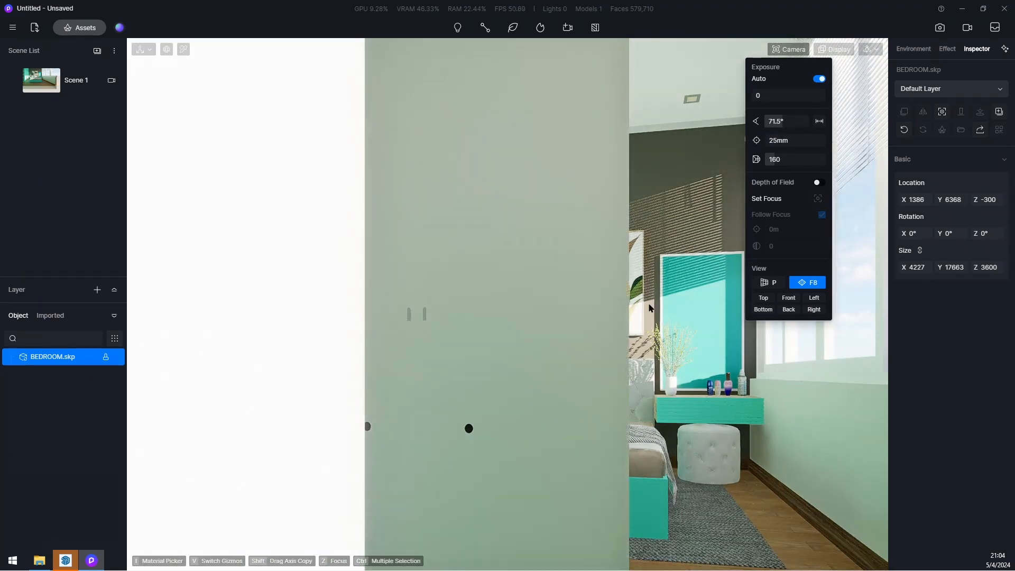
pyautogui.moveTo(653, 311); pyautogui.dragTo(632, 309, button='middle')
pyautogui.scroll(4, 633, 313)
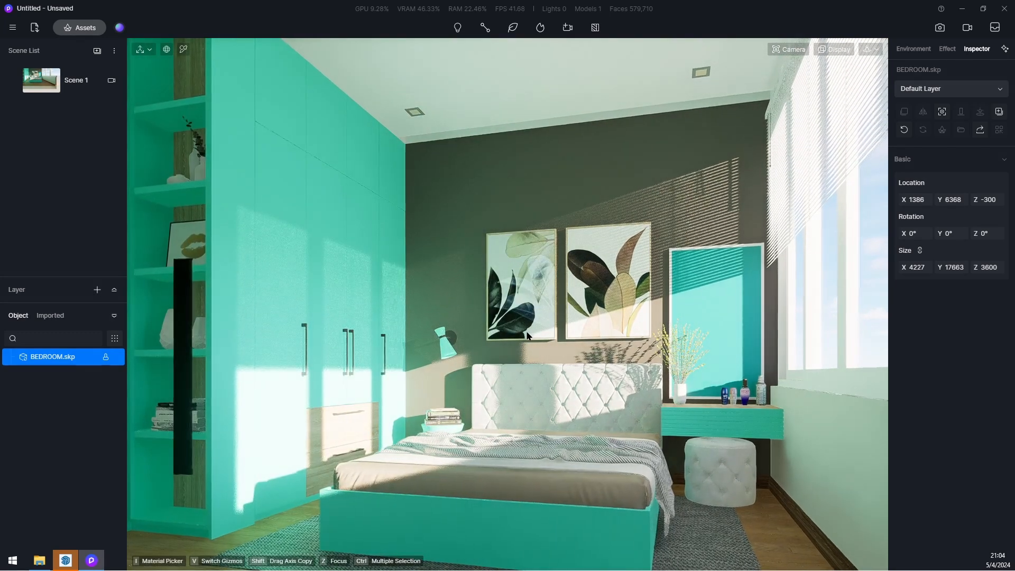
pyautogui.moveTo(534, 334); pyautogui.dragTo(524, 271, button='middle')
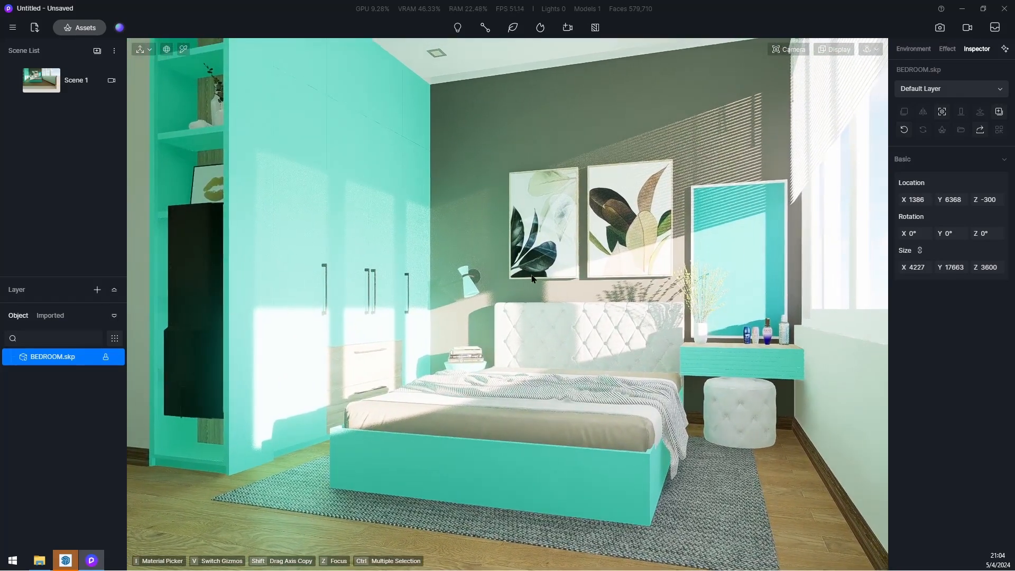
pyautogui.moveTo(533, 276); pyautogui.dragTo(478, 283, button='right')
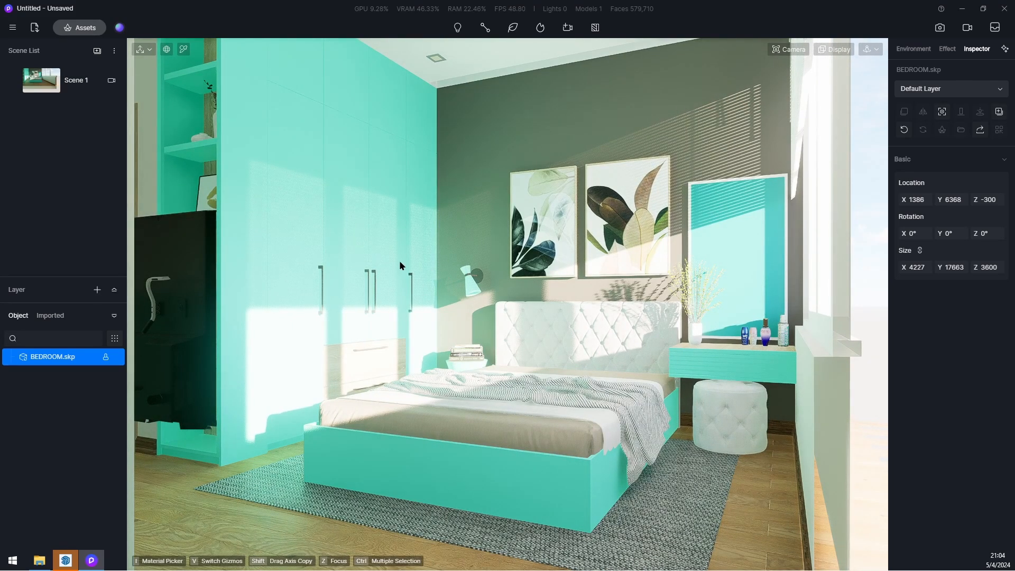
pyautogui.moveTo(407, 259); pyautogui.dragTo(459, 273, button='middle')
pyautogui.moveTo(511, 303); pyautogui.dragTo(471, 287, button='right')
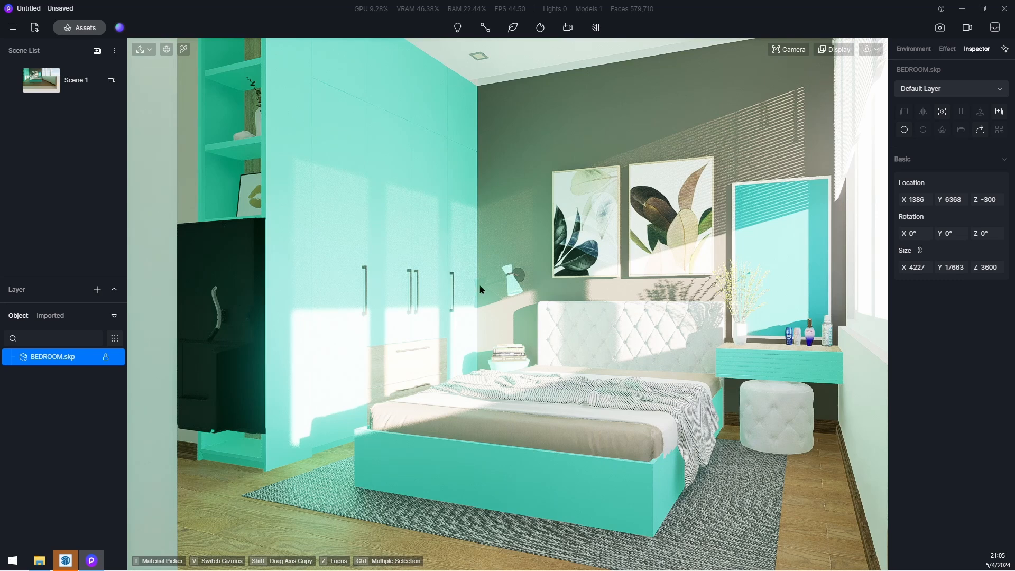
# - Raise the camera's clipping distance through 170 and 175 to 177, clearing the obstruction in front of the shelving
pyautogui.click(790, 49)
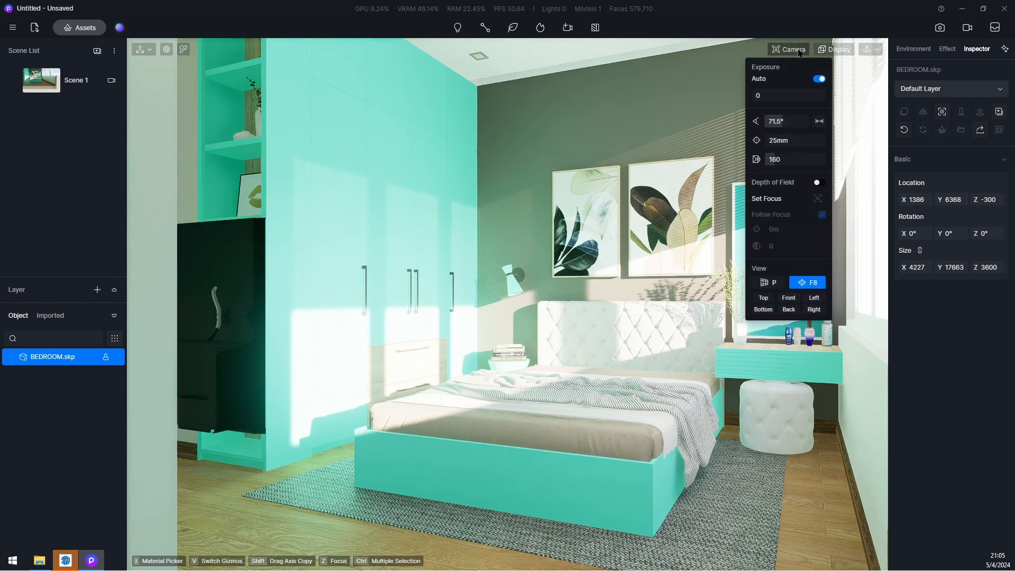
pyautogui.click(784, 160)
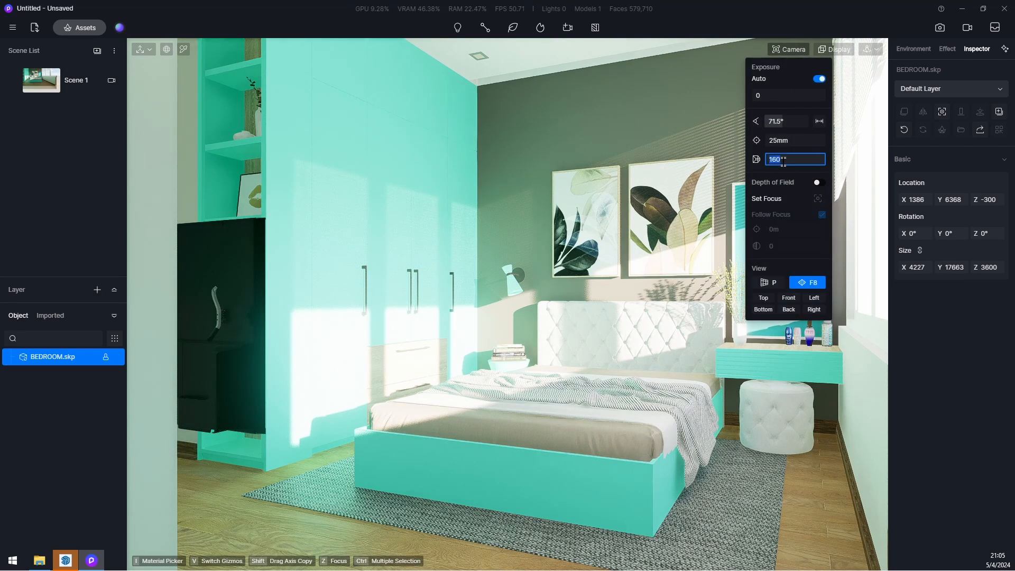
pyautogui.write('170')
pyautogui.press('Return')
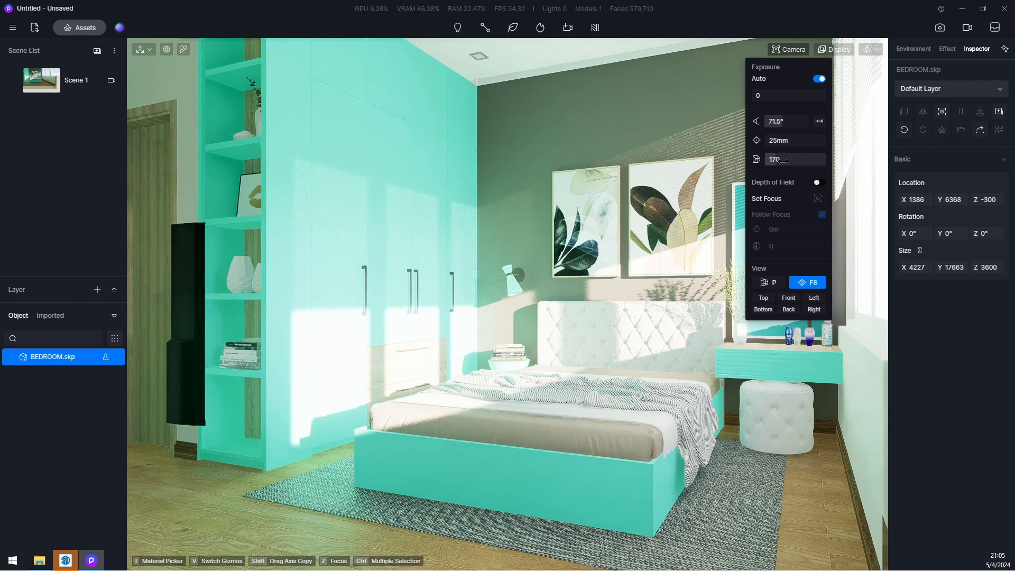
pyautogui.click(791, 160)
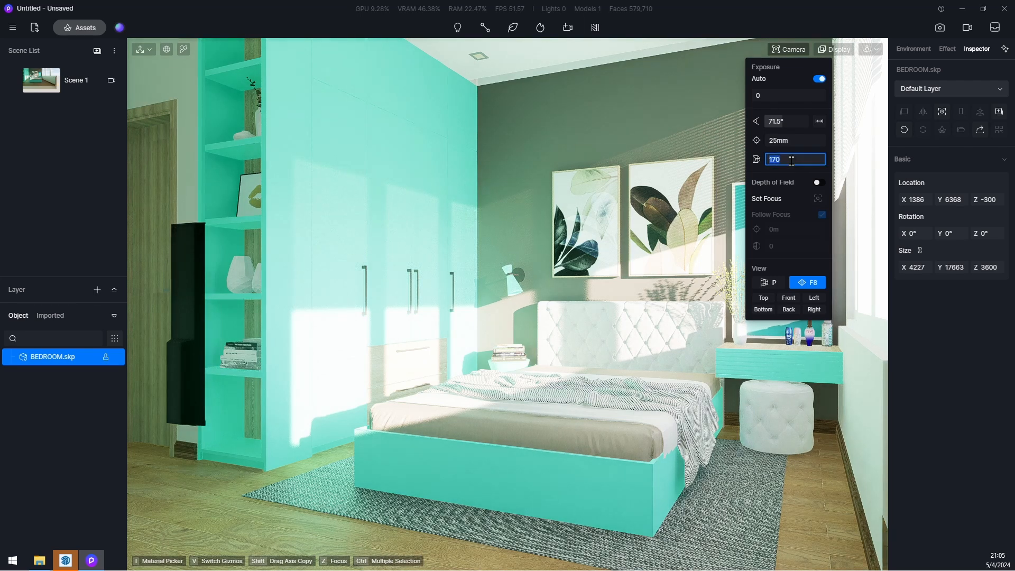
pyautogui.write('175')
pyautogui.press('Return')
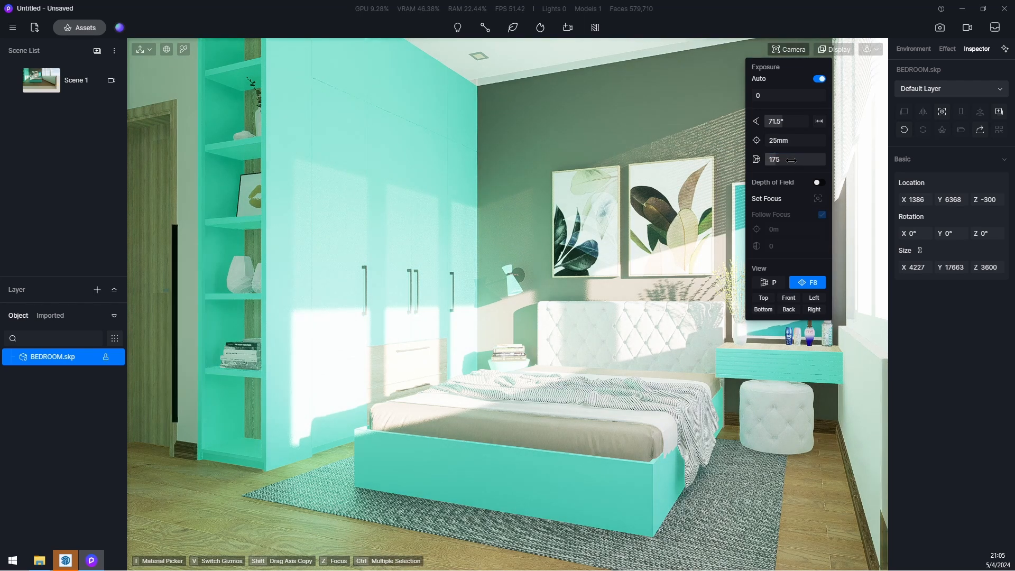
pyautogui.click(792, 160)
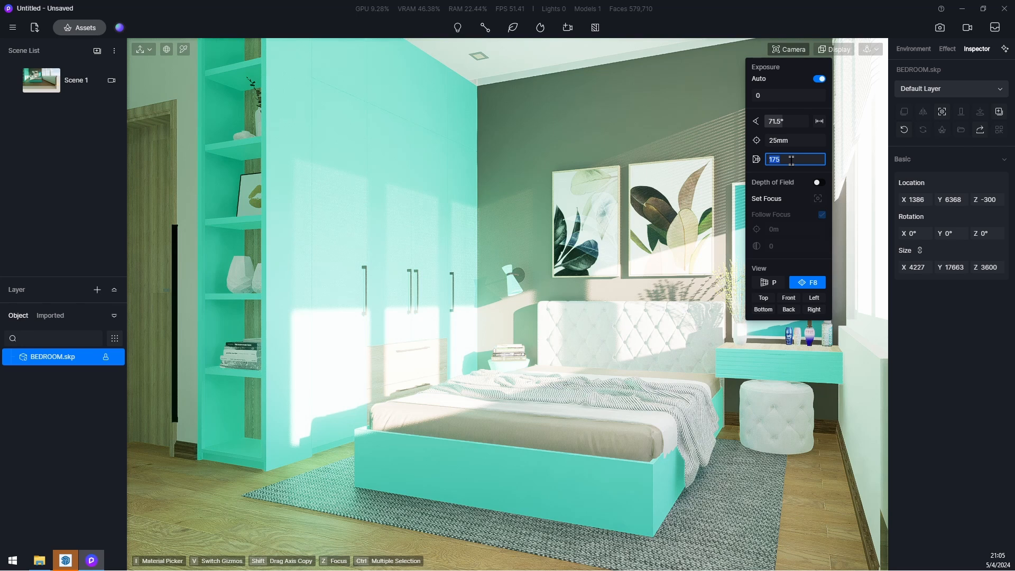
pyautogui.write('177')
pyautogui.press('Return')
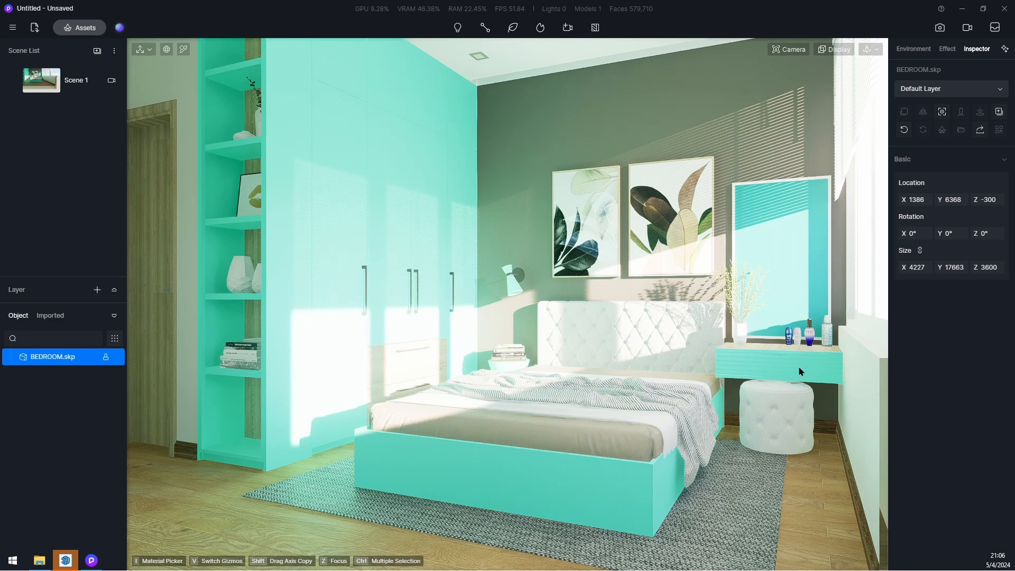
# - Reframe the bedroom to include the door, wardrobe, whole bed and dressing table, and update Scene 1 with this view
pyautogui.click(763, 363)
pyautogui.scroll(-3, 763, 363)
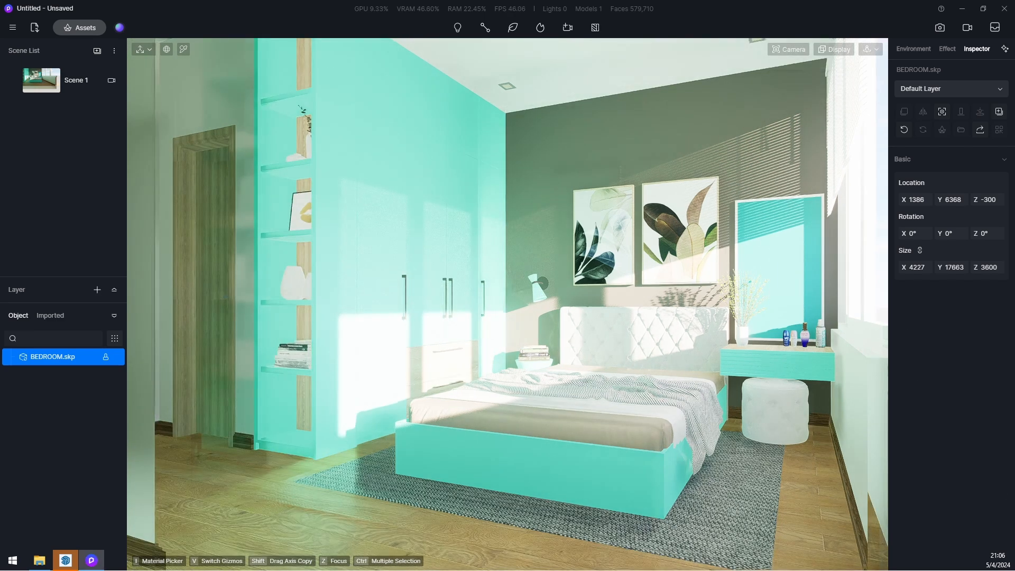
pyautogui.scroll(-2, 763, 355)
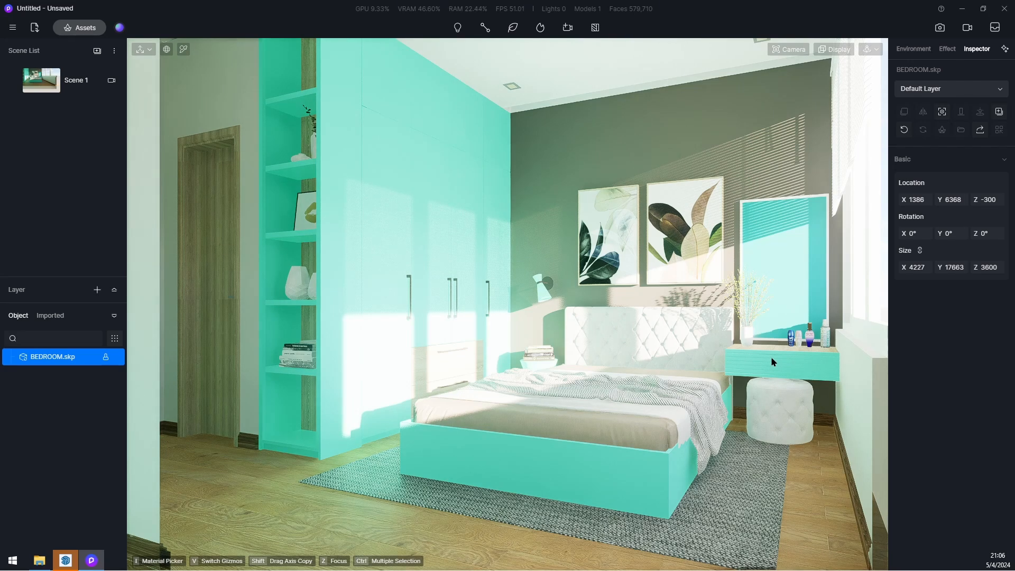
pyautogui.moveTo(772, 358); pyautogui.dragTo(778, 358, button='middle')
pyautogui.scroll(2, 778, 357)
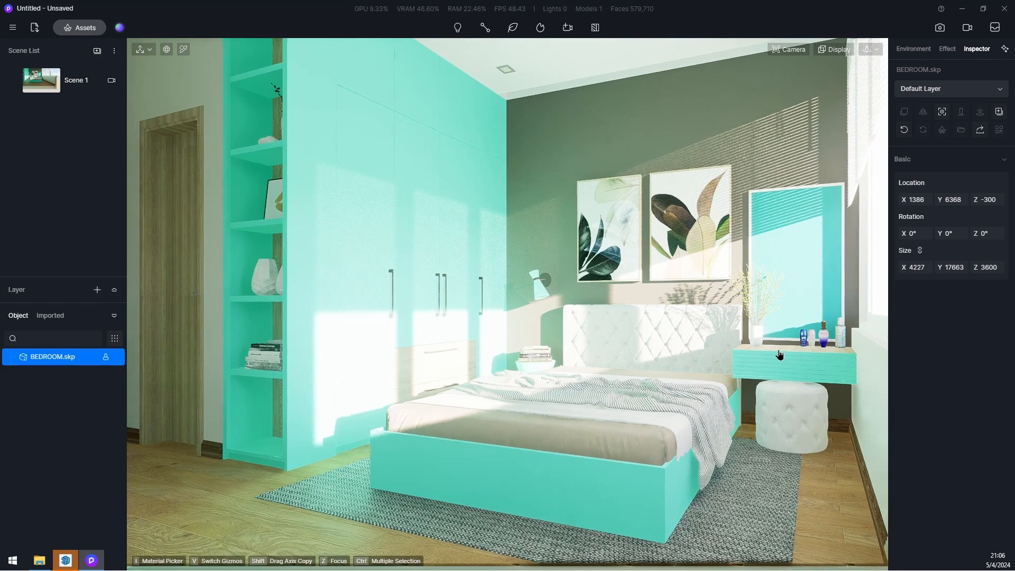
pyautogui.moveTo(779, 356); pyautogui.dragTo(780, 367, button='middle')
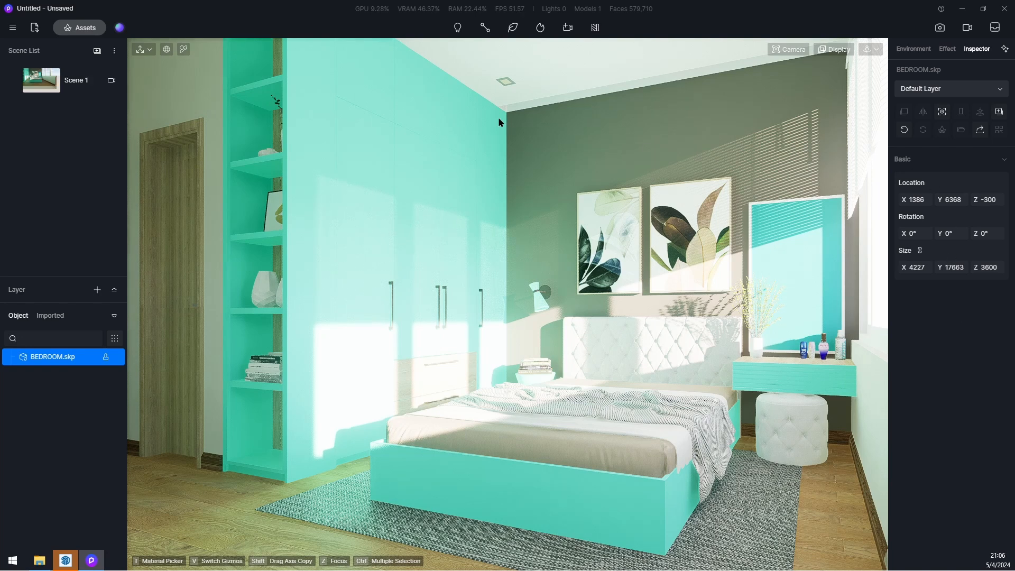
pyautogui.click(14, 82)
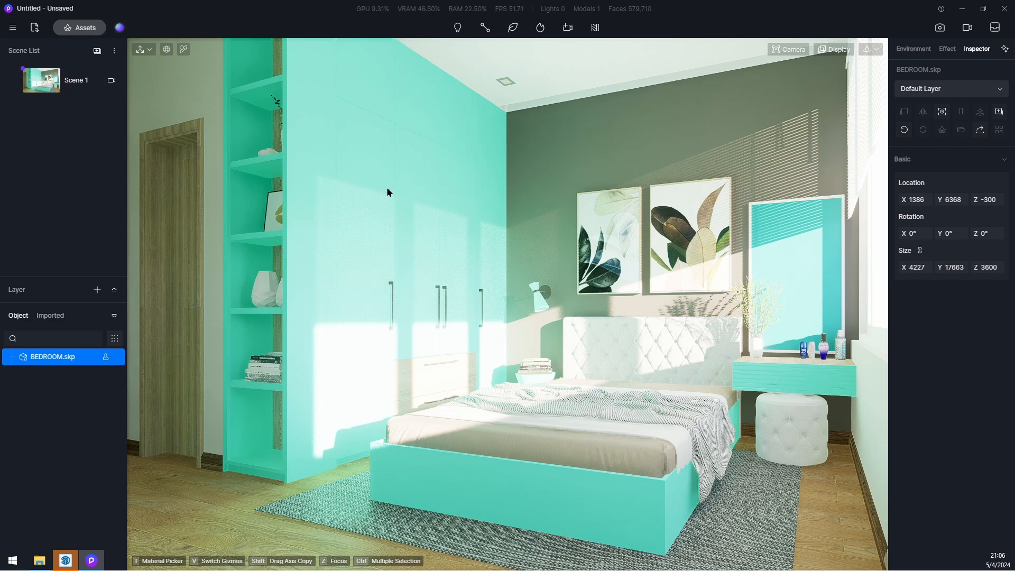
# - Change the base color of the turquoise wardrobe and bed frame material to light grey, with HSV saturation 0 and value 85
pyautogui.click(403, 167)
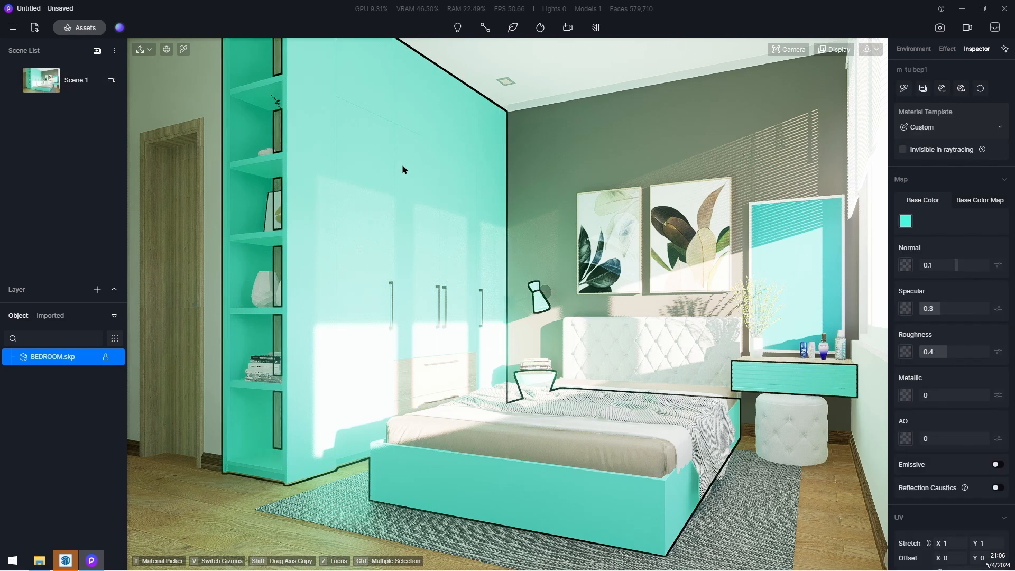
pyautogui.click(906, 222)
pyautogui.moveTo(920, 288); pyautogui.dragTo(870, 258)
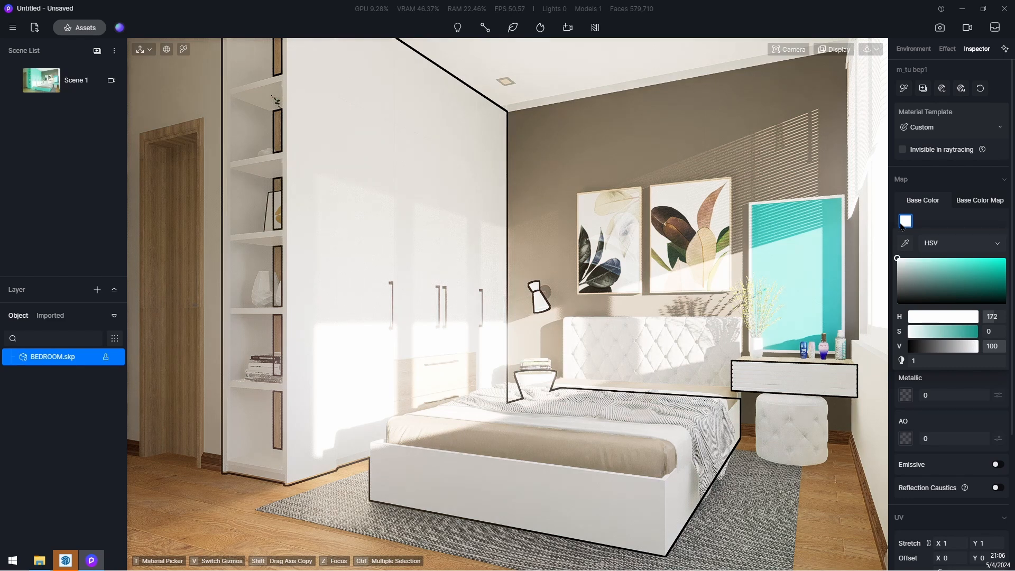
pyautogui.click(898, 260)
pyautogui.moveTo(889, 260); pyautogui.dragTo(880, 269)
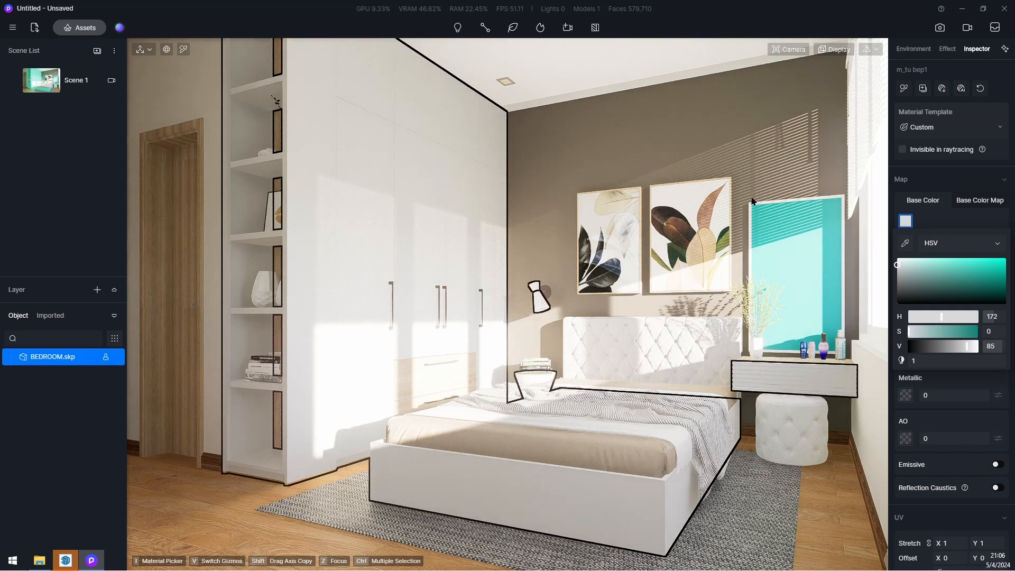
# - Make the dressing table's mirror reflective with a pure white base color, roughness 0, specular 1 and metallic 1
pyautogui.click(789, 239)
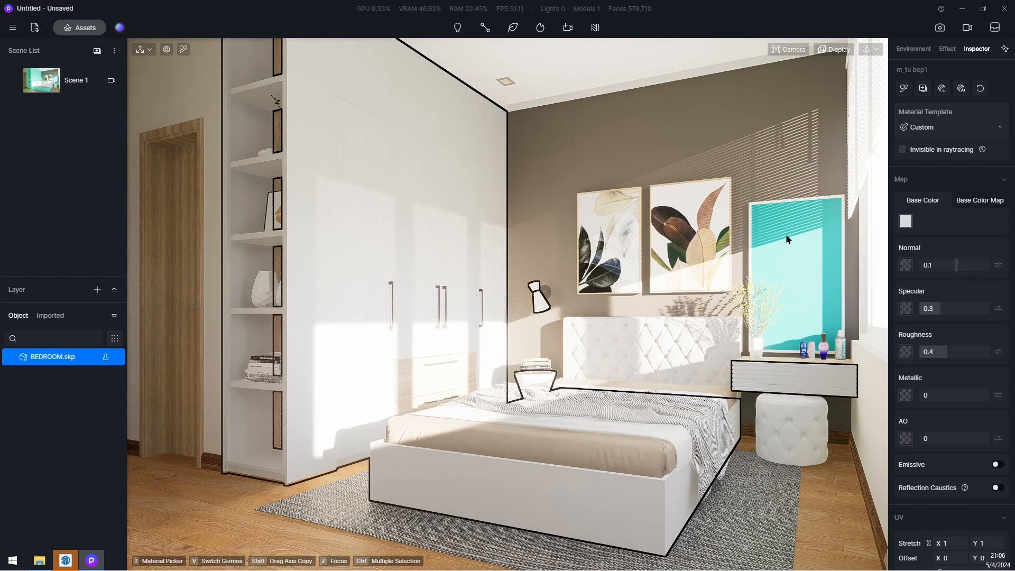
pyautogui.click(906, 221)
pyautogui.moveTo(934, 272); pyautogui.dragTo(855, 241)
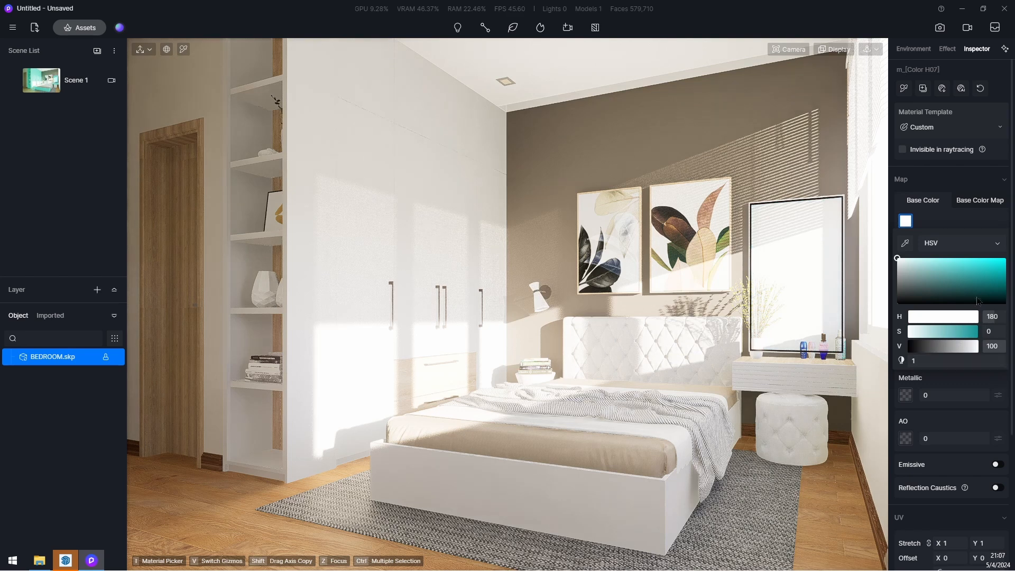
pyautogui.click(944, 219)
pyautogui.moveTo(942, 352); pyautogui.dragTo(867, 354)
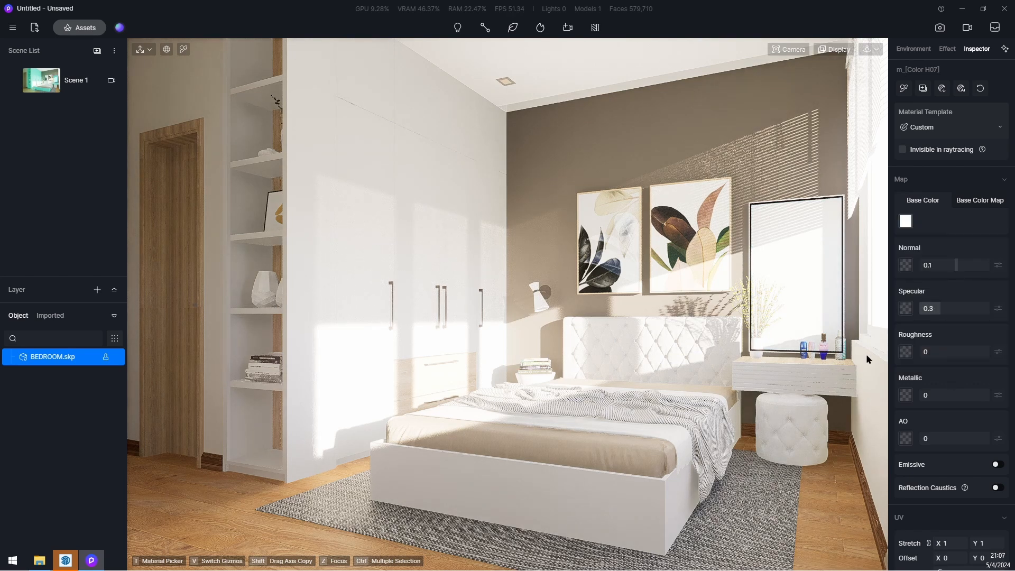
pyautogui.moveTo(969, 307); pyautogui.dragTo(995, 308)
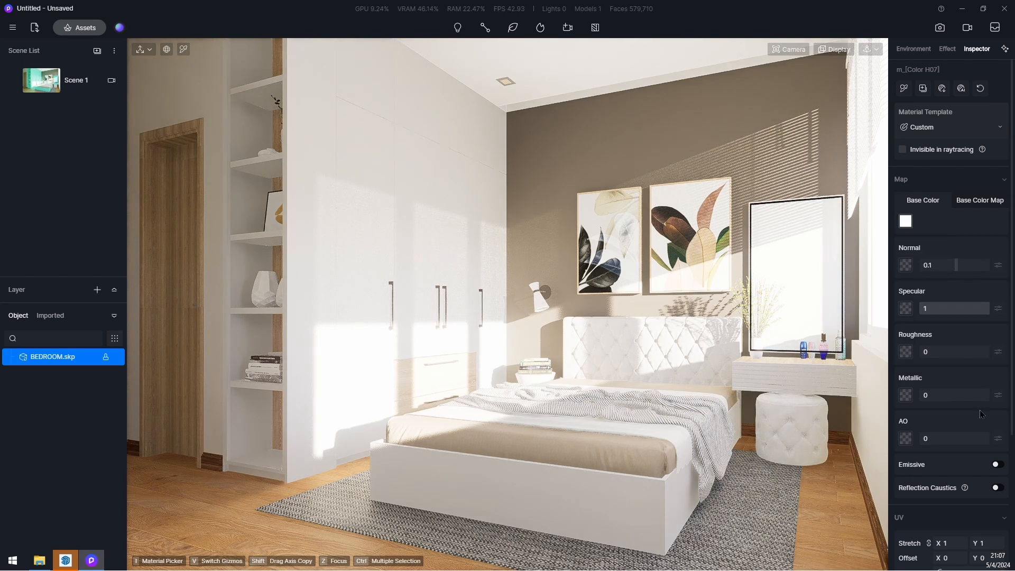
pyautogui.moveTo(934, 395); pyautogui.dragTo(990, 397)
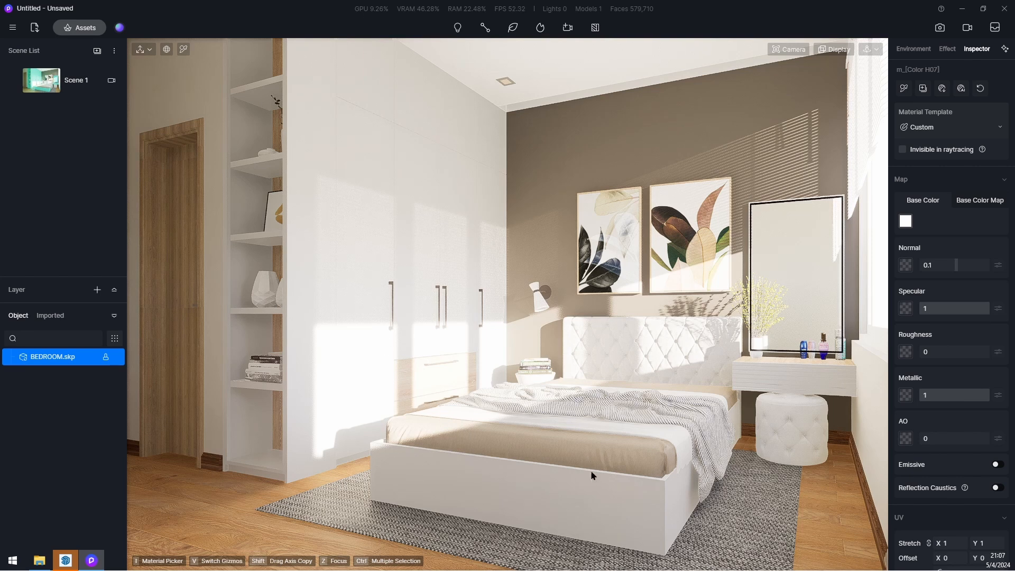
# - Apply the Cloth template to the rug material under the bed, with specular 0.1 and roughness 0.9
pyautogui.click(755, 513)
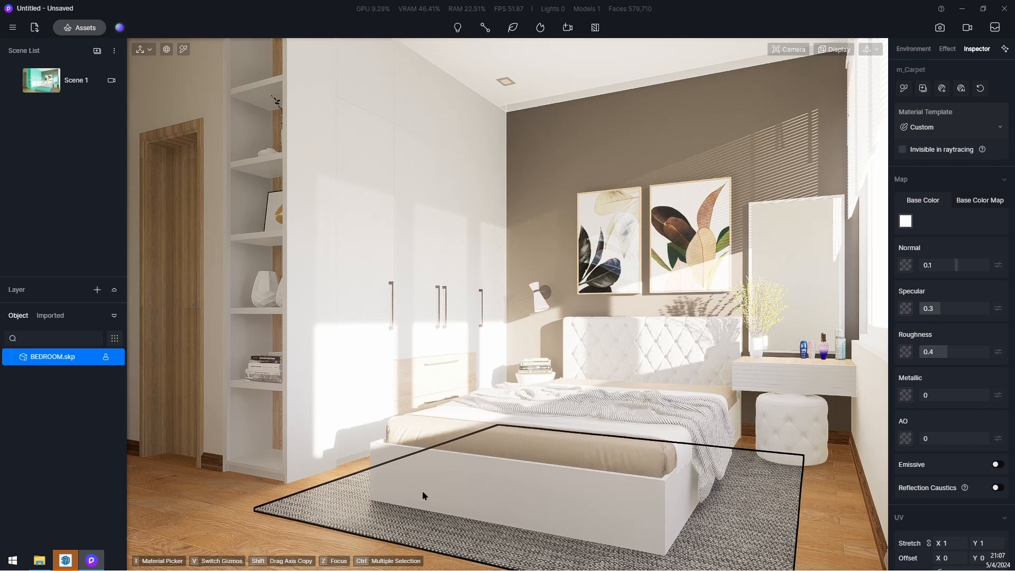
pyautogui.click(918, 130)
pyautogui.click(941, 353)
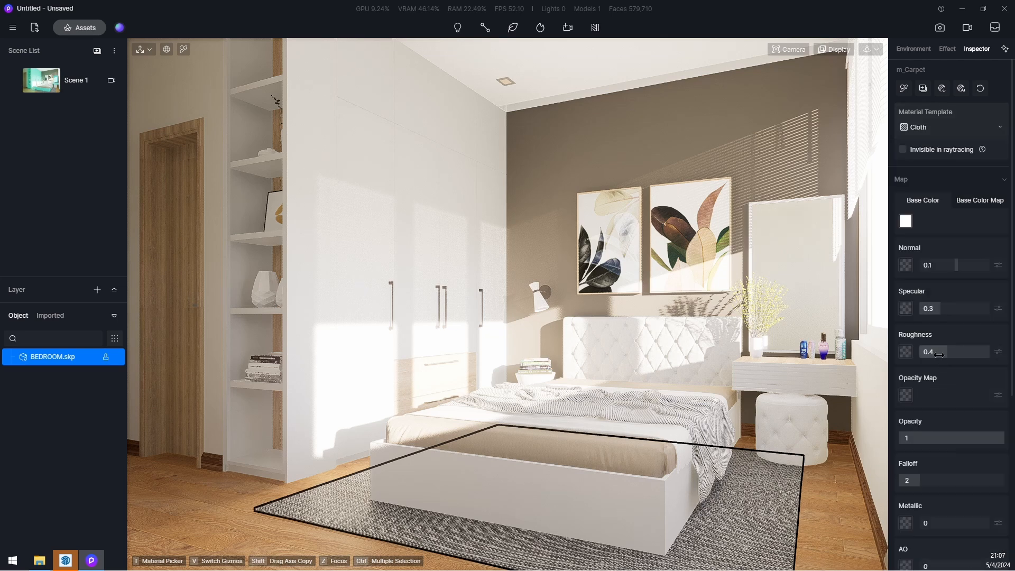
pyautogui.click(922, 309)
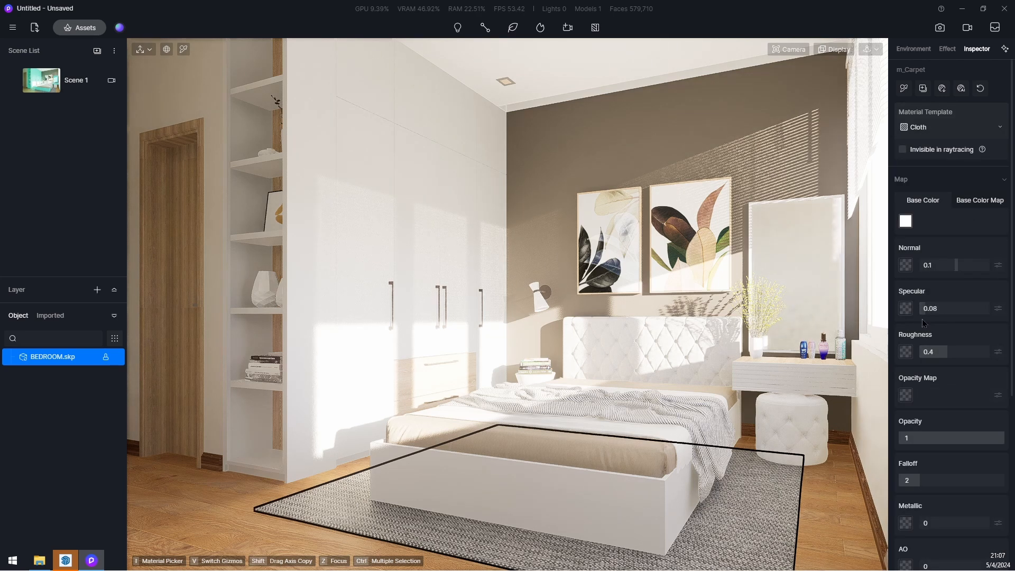
pyautogui.moveTo(922, 322); pyautogui.dragTo(927, 323)
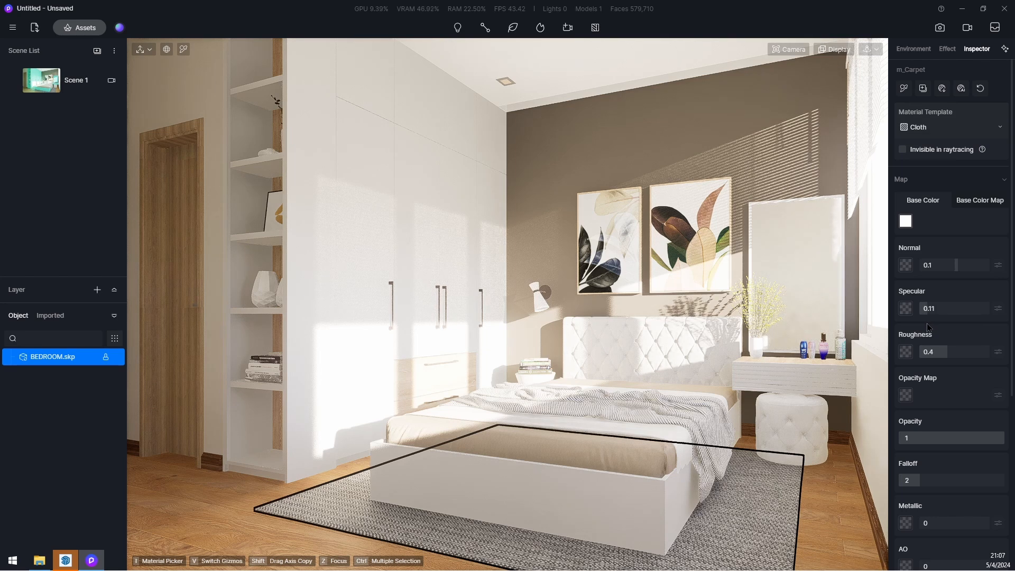
pyautogui.doubleClick(959, 350)
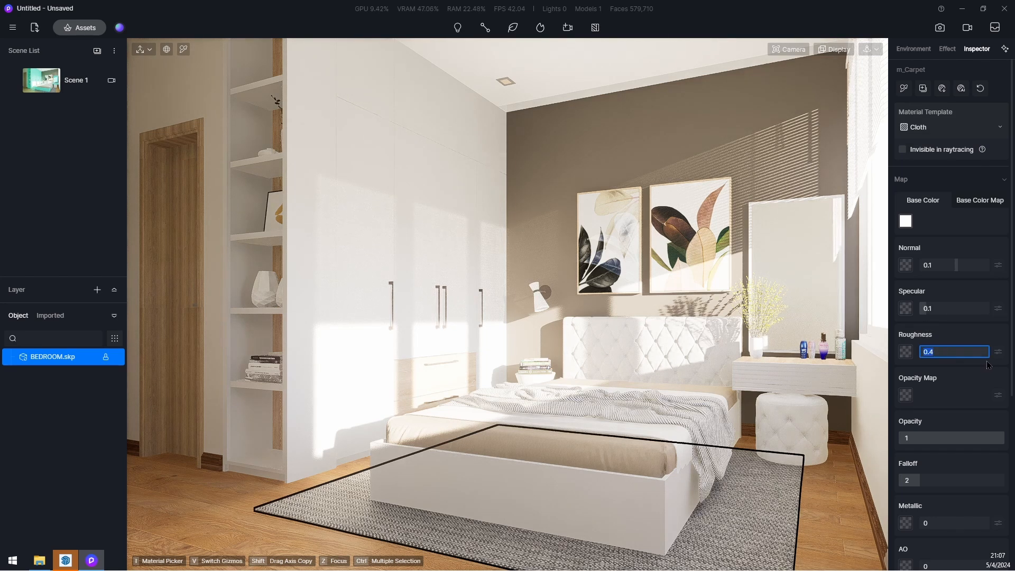
pyautogui.write('0.9')
pyautogui.press('Return')
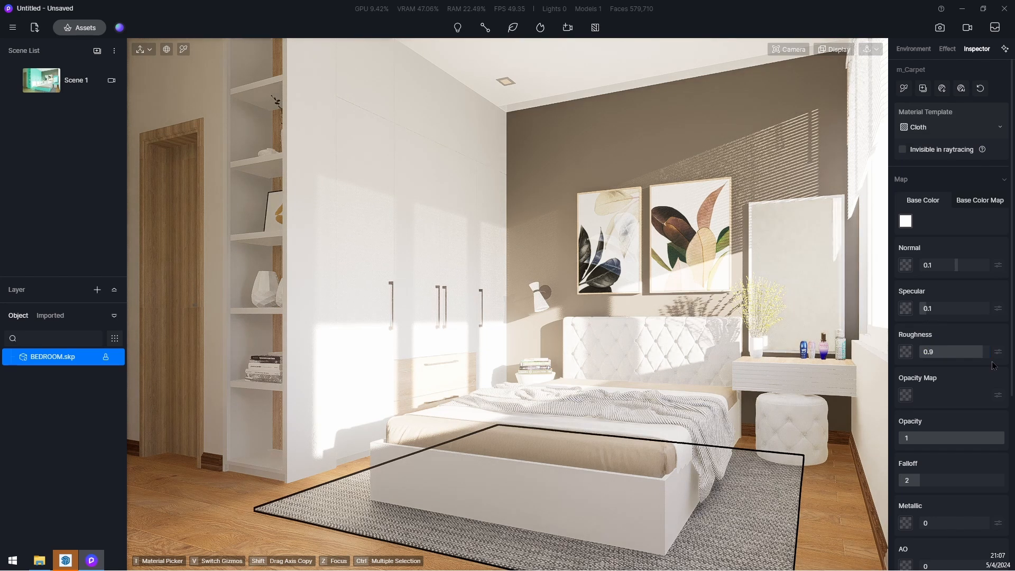
# - Apply the Cloth template to the mattress bedding material, with specular 0.1 and roughness 0.9
pyautogui.click(656, 451)
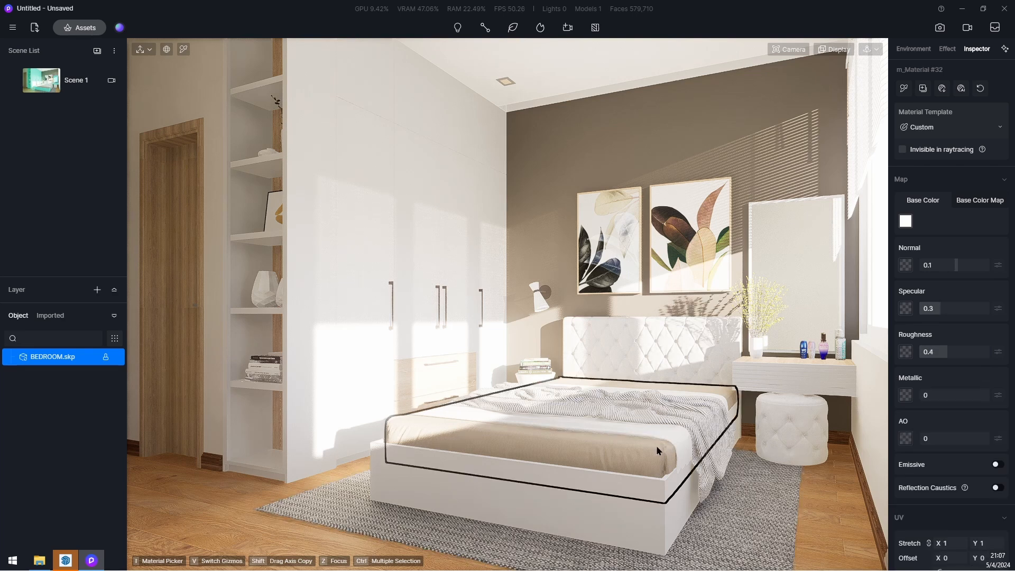
pyautogui.click(949, 128)
pyautogui.click(955, 352)
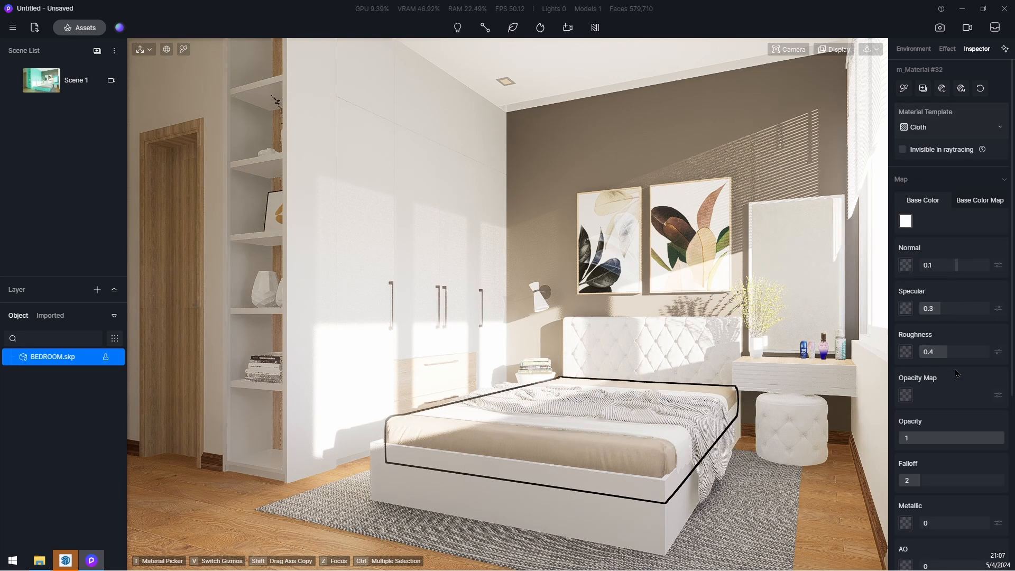
pyautogui.click(942, 304)
pyautogui.write('0.1')
pyautogui.press('Return')
pyautogui.click(954, 352)
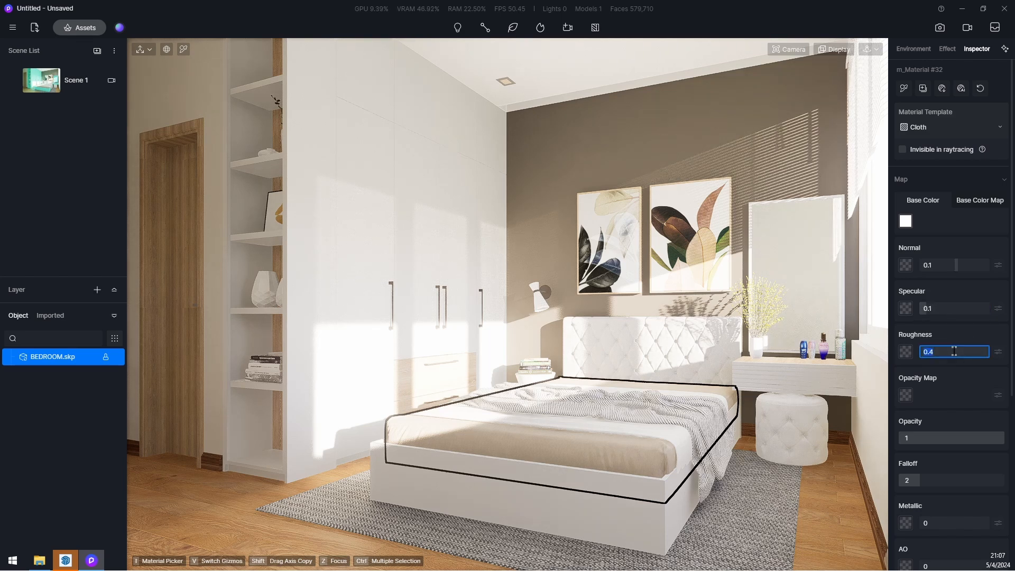
pyautogui.write('0.9')
pyautogui.press('Return')
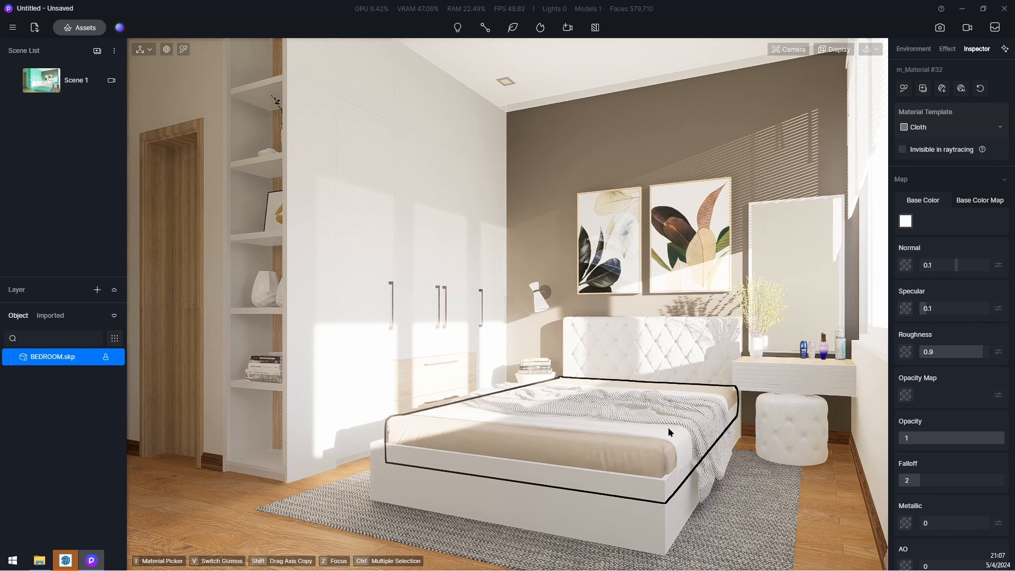
# - Apply the Cloth template to the throw blanket on the bed, with roughness 0.9 and specular 0.09
pyautogui.click(698, 420)
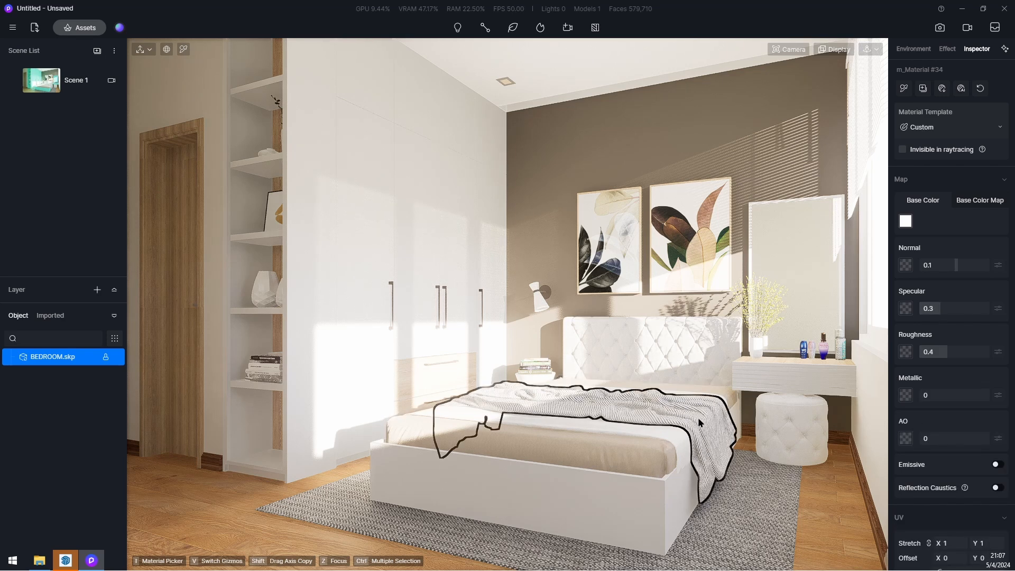
pyautogui.click(932, 128)
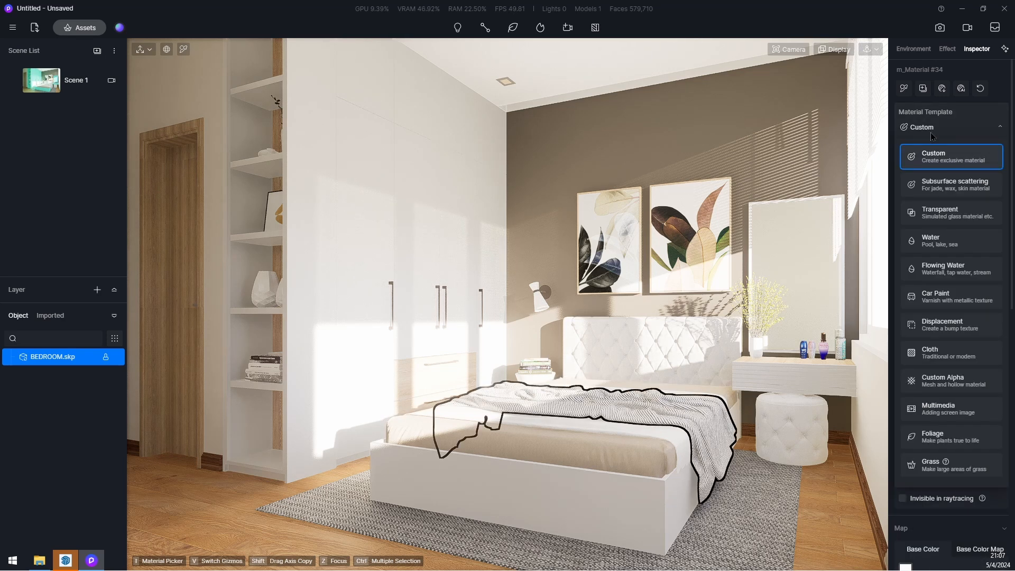
pyautogui.click(937, 331)
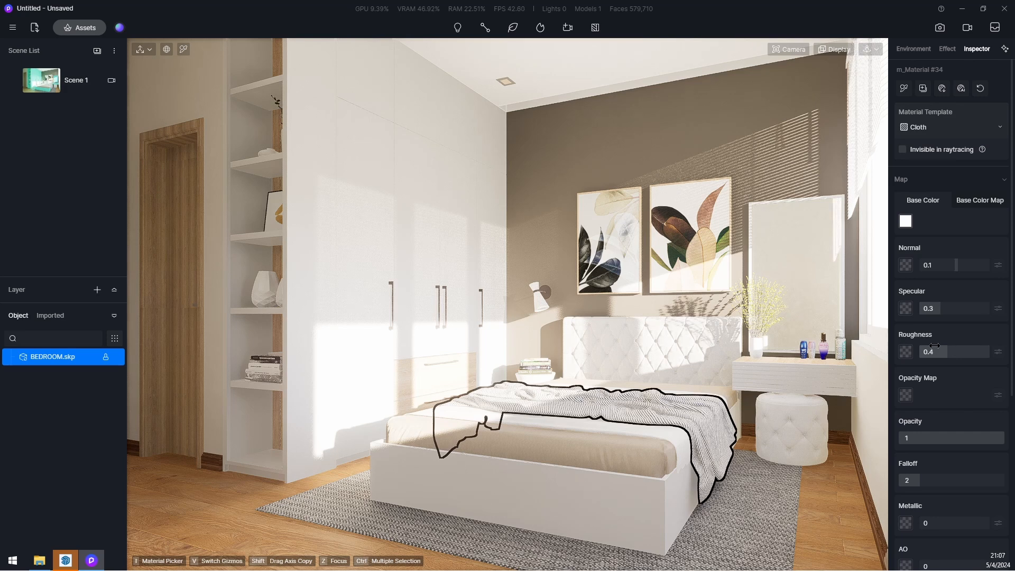
pyautogui.moveTo(935, 346); pyautogui.dragTo(983, 364)
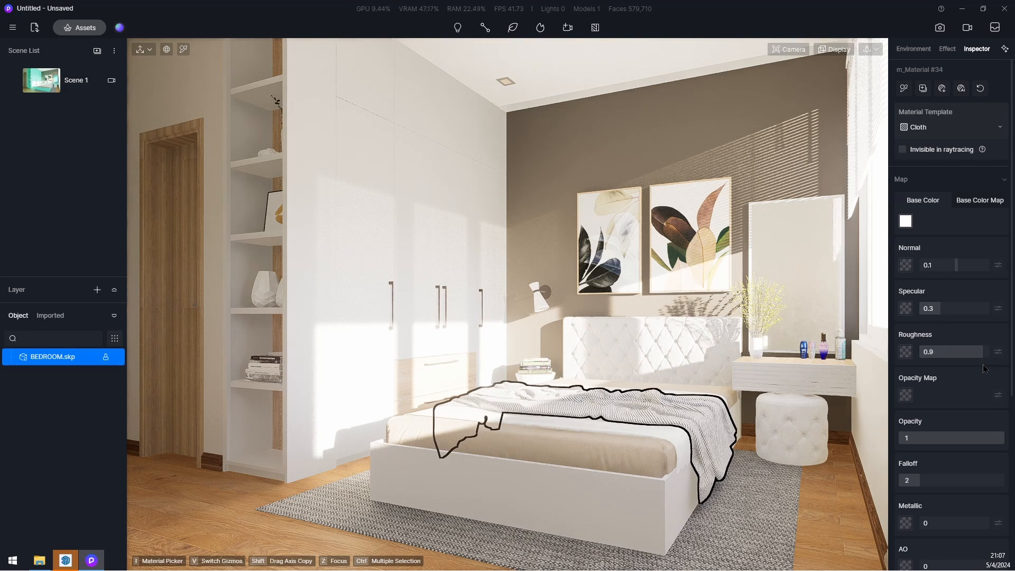
pyautogui.moveTo(947, 306); pyautogui.dragTo(925, 317)
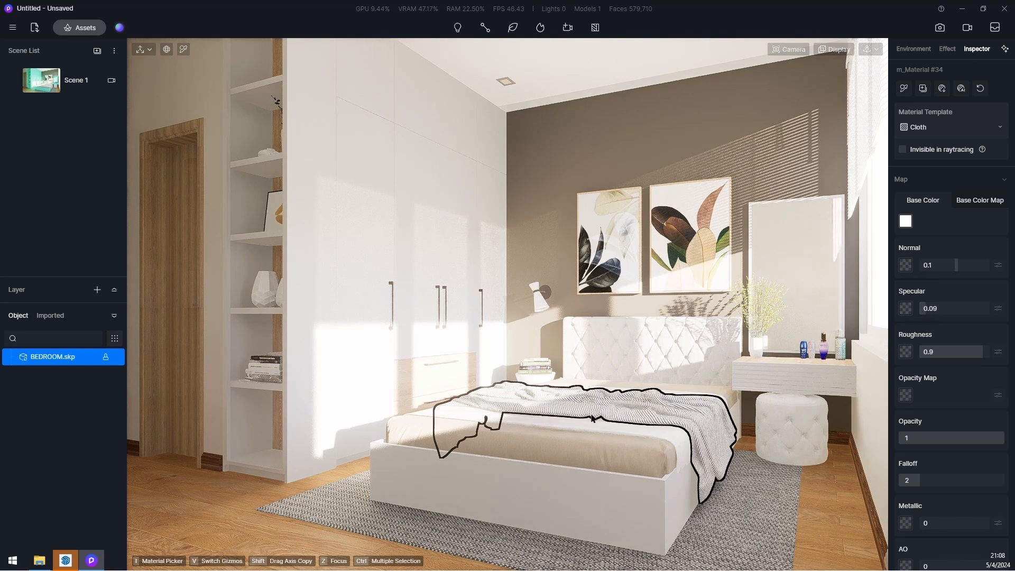
# - Apply the Cloth template to the white bed sheet material, with roughness 0.92 and specular 0.07
pyautogui.click(662, 436)
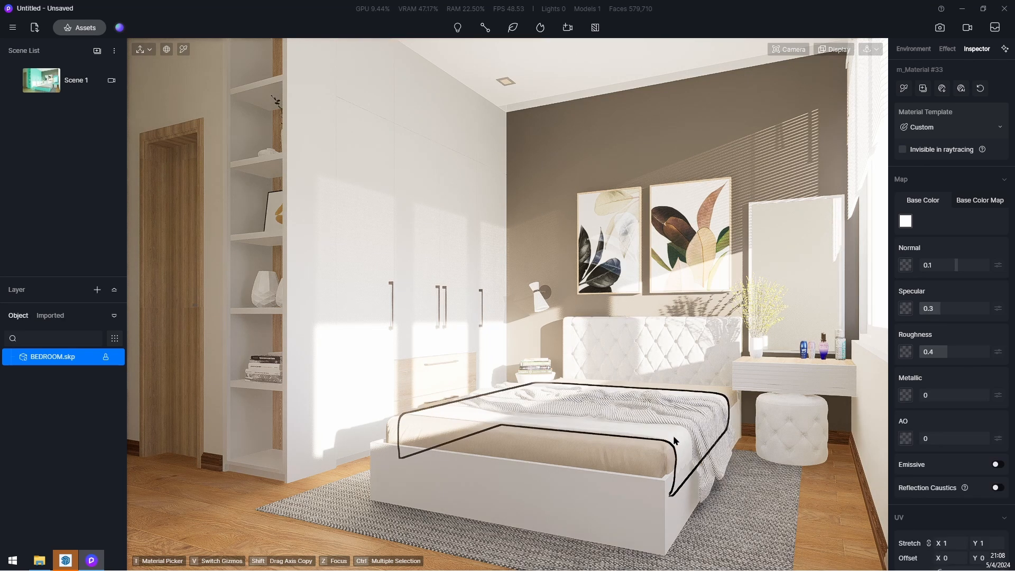
pyautogui.click(923, 128)
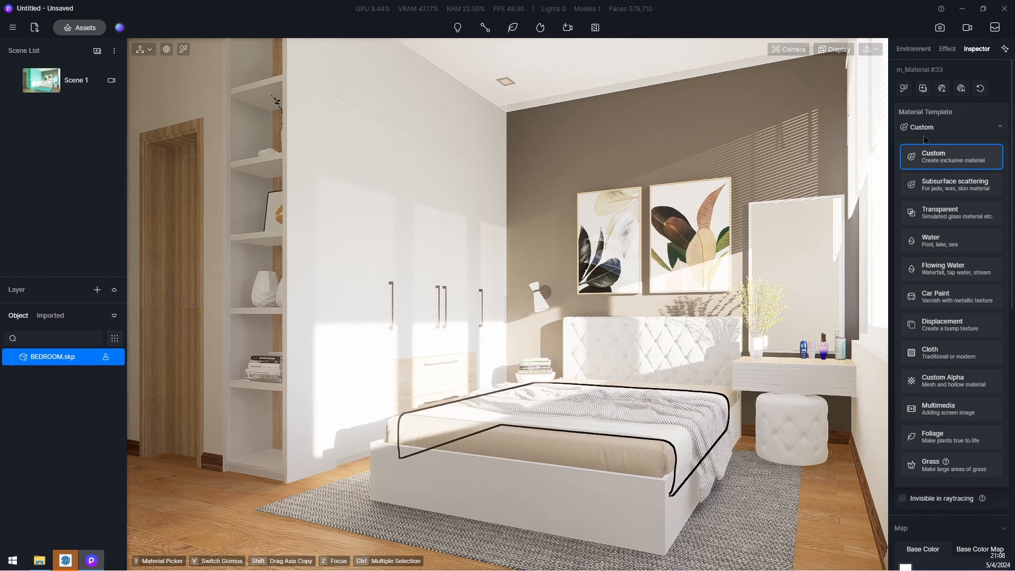
pyautogui.click(942, 350)
pyautogui.moveTo(954, 364); pyautogui.dragTo(985, 366)
pyautogui.moveTo(926, 309); pyautogui.dragTo(923, 309)
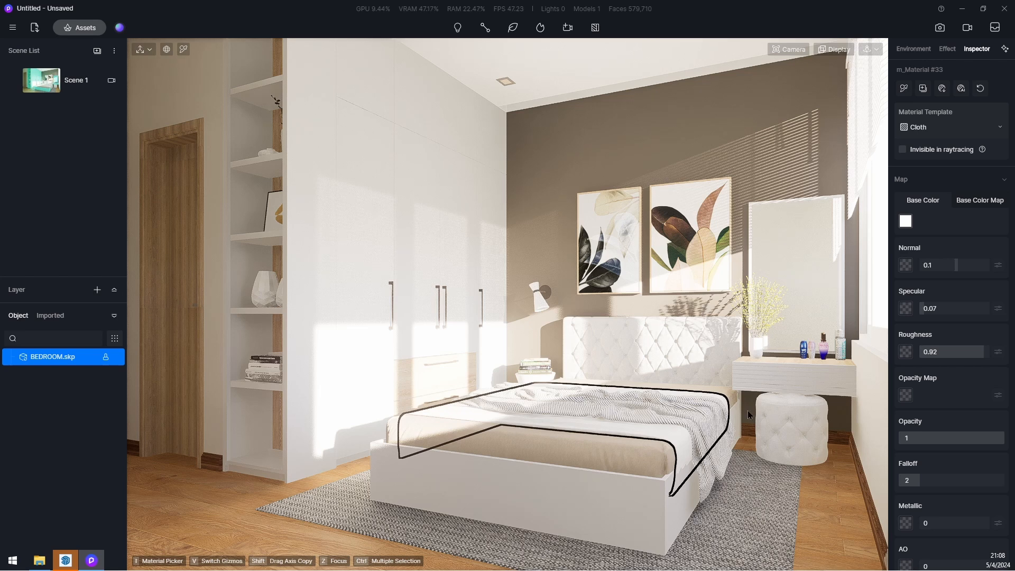
# - Turn the tufted headboard material into grey Cloth with roughness 0.88, specular 0.11 and a base color of HSV value 51
pyautogui.click(633, 332)
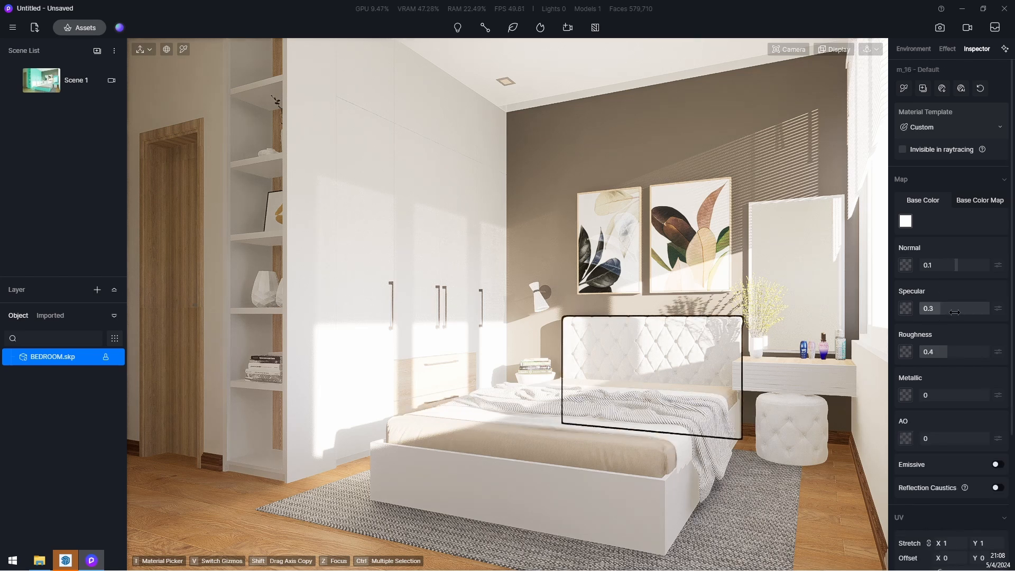
pyautogui.click(943, 132)
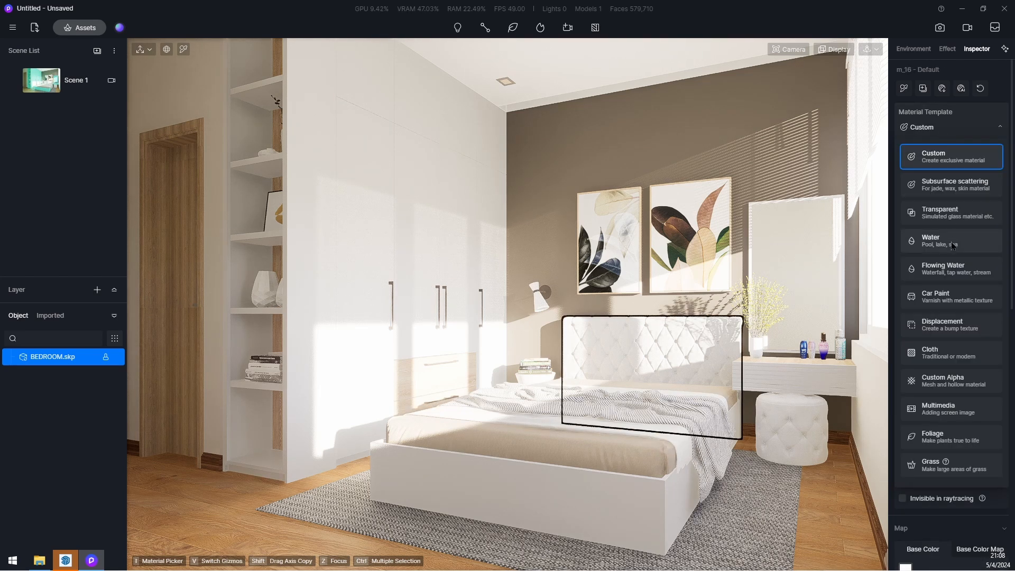
pyautogui.click(941, 353)
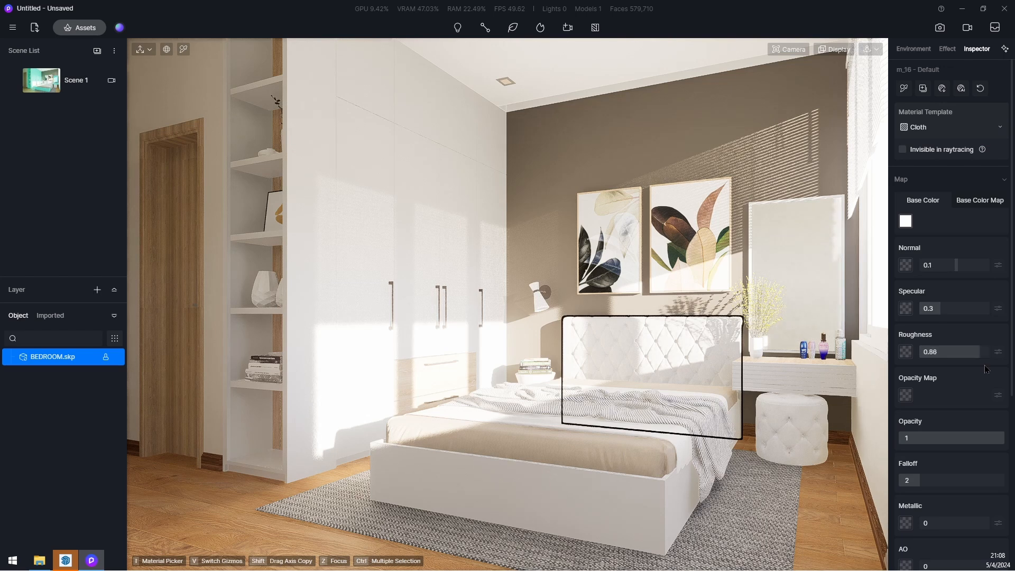
pyautogui.moveTo(983, 366); pyautogui.dragTo(982, 366)
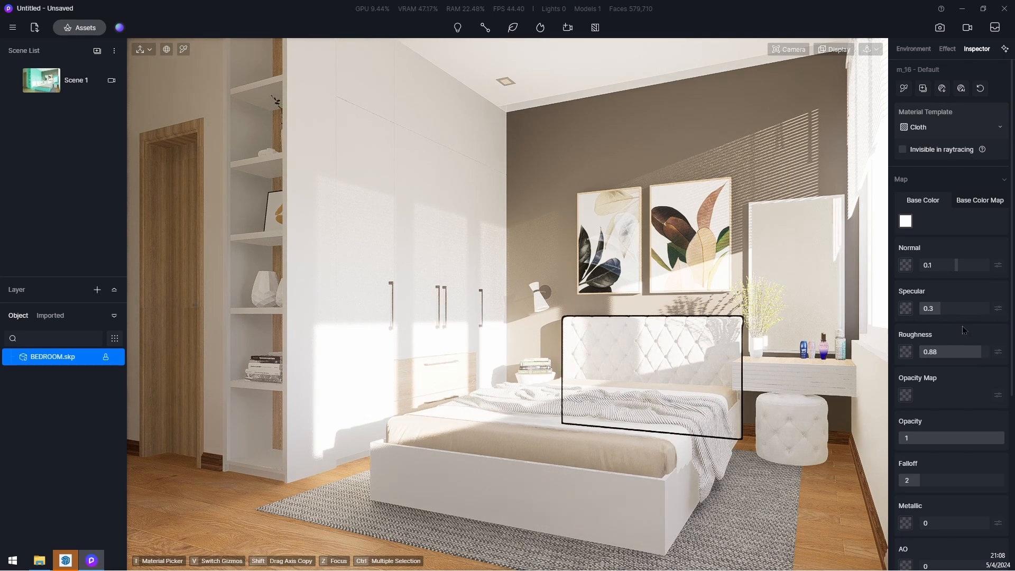
pyautogui.moveTo(948, 313); pyautogui.dragTo(929, 315)
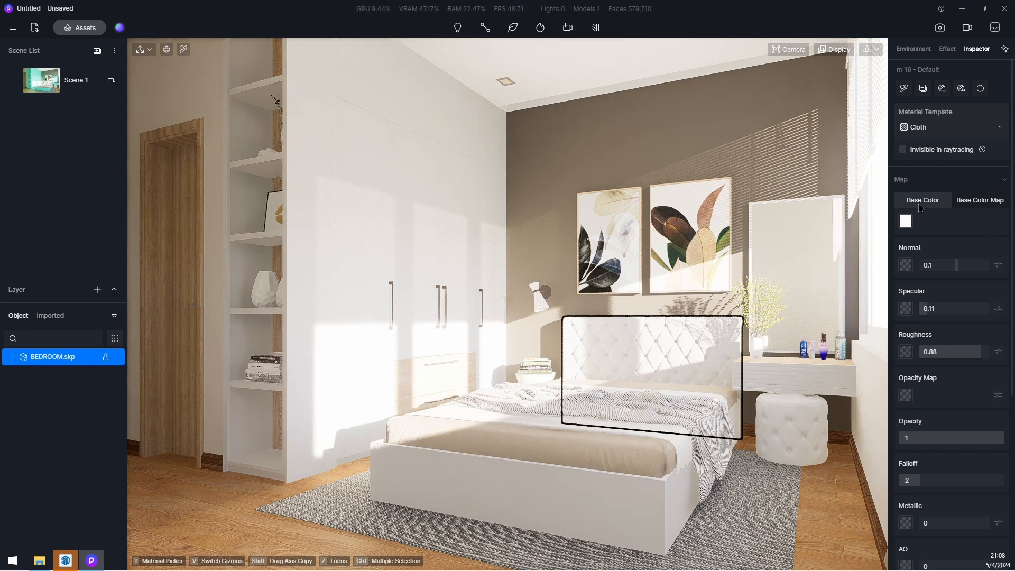
pyautogui.click(905, 222)
pyautogui.moveTo(902, 260); pyautogui.dragTo(877, 280)
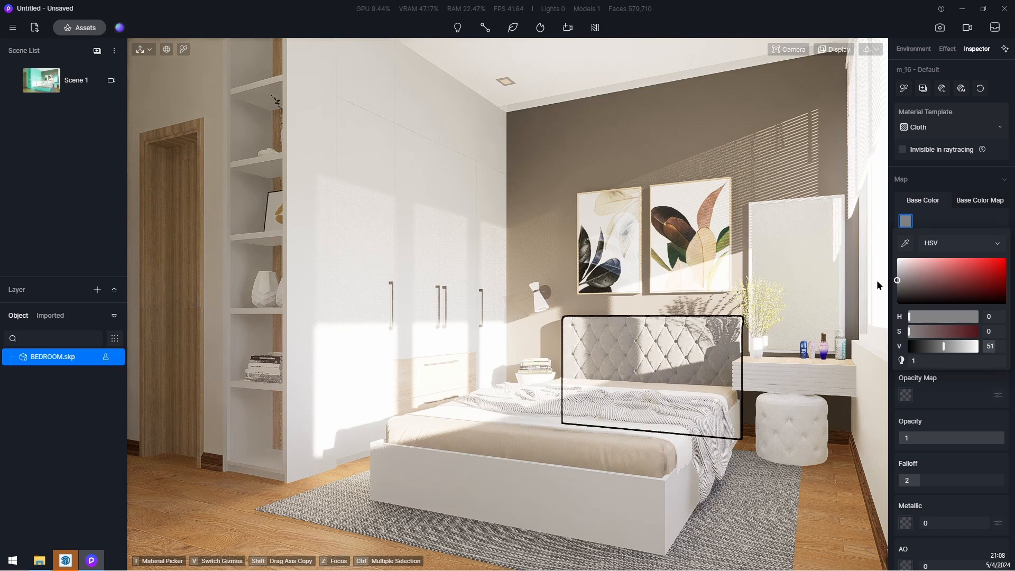
# - Copy the headboard's grey cloth material onto the ottoman at the dressing table
pyautogui.click(901, 90)
pyautogui.click(901, 90)
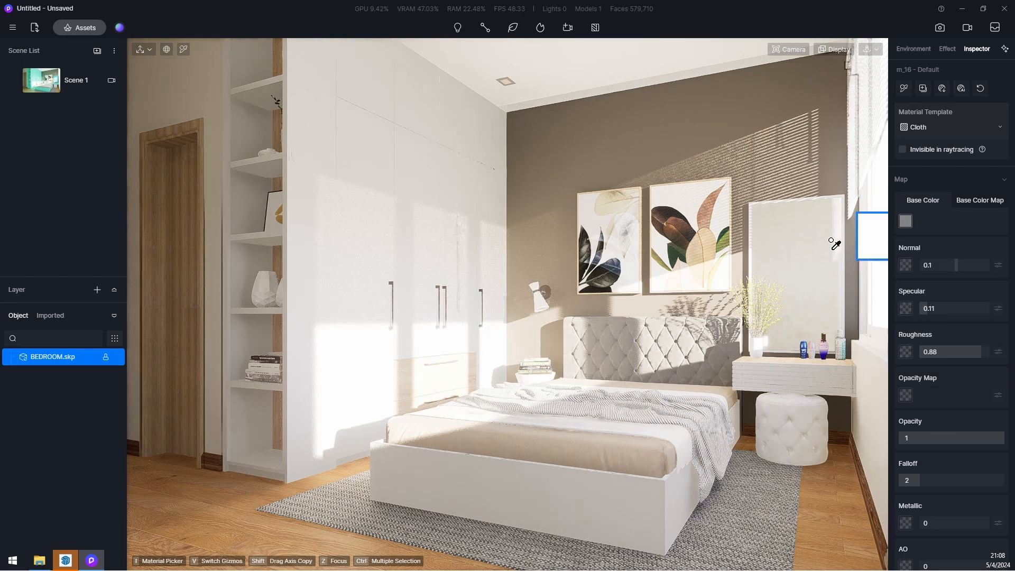
pyautogui.click(779, 421)
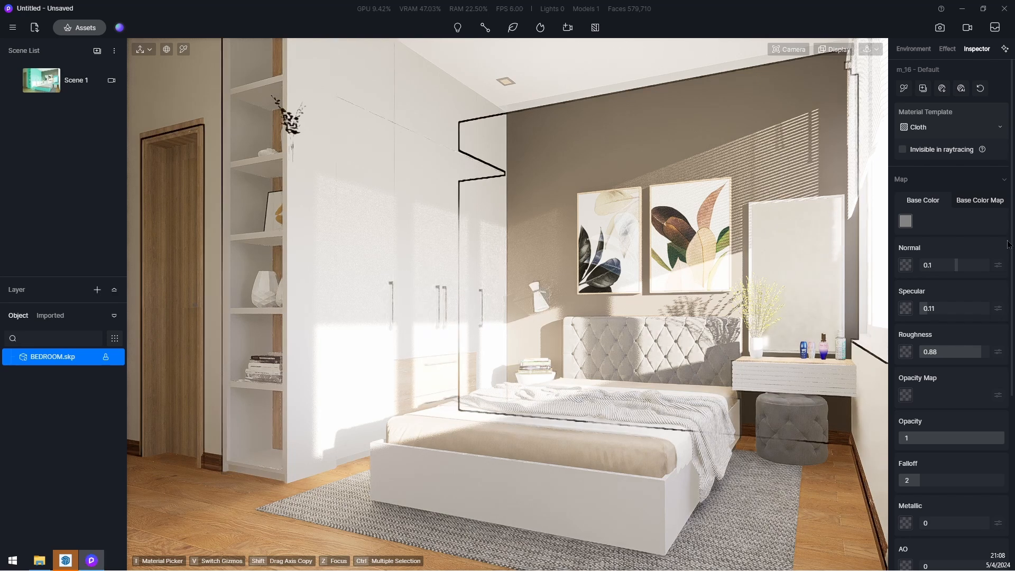
# - Lighten the base color of the currently selected cloth material to HSV value 78
pyautogui.click(906, 221)
pyautogui.moveTo(897, 279); pyautogui.dragTo(890, 269)
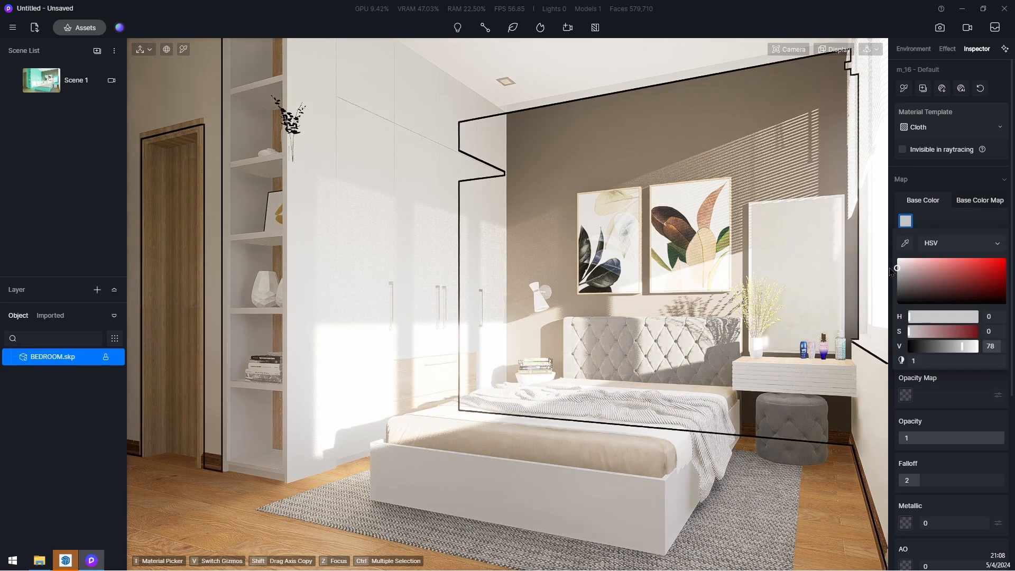
pyautogui.click(946, 226)
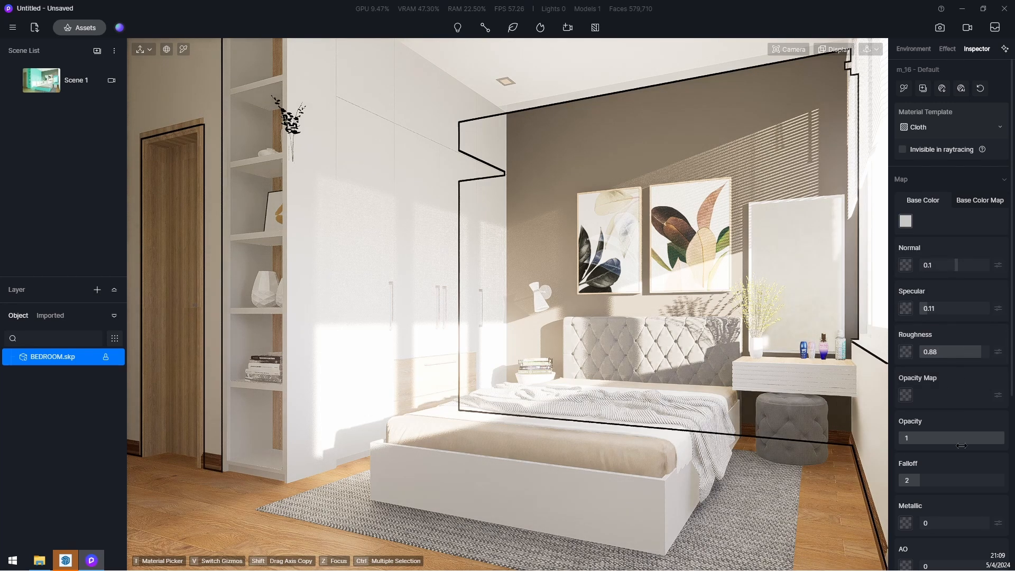
# - Set the headboard material's specular to 0.1 and check its base color and the ottoman's material settings
pyautogui.press('i')
pyautogui.click(808, 417)
pyautogui.press('Escape')
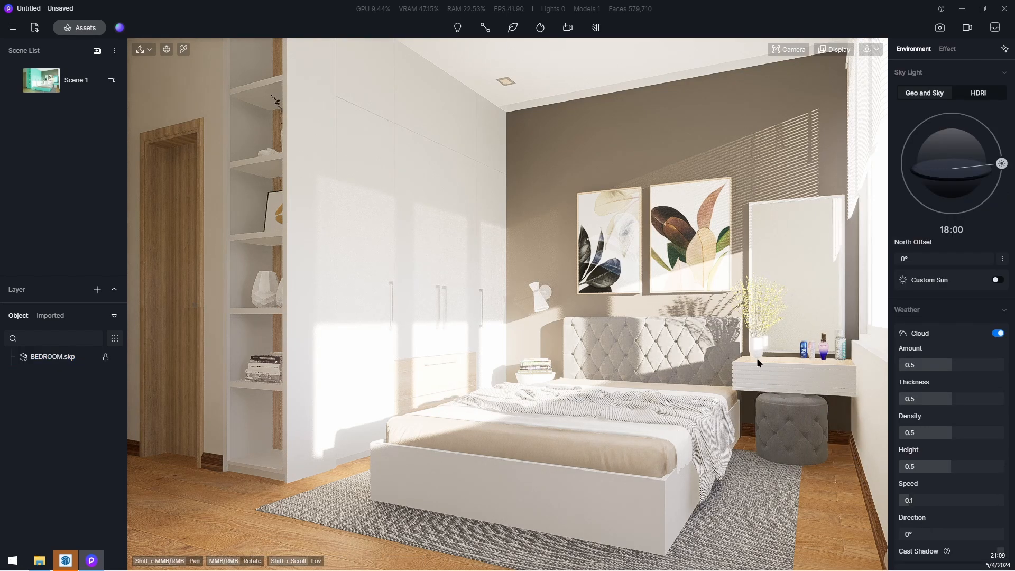
pyautogui.click(682, 345)
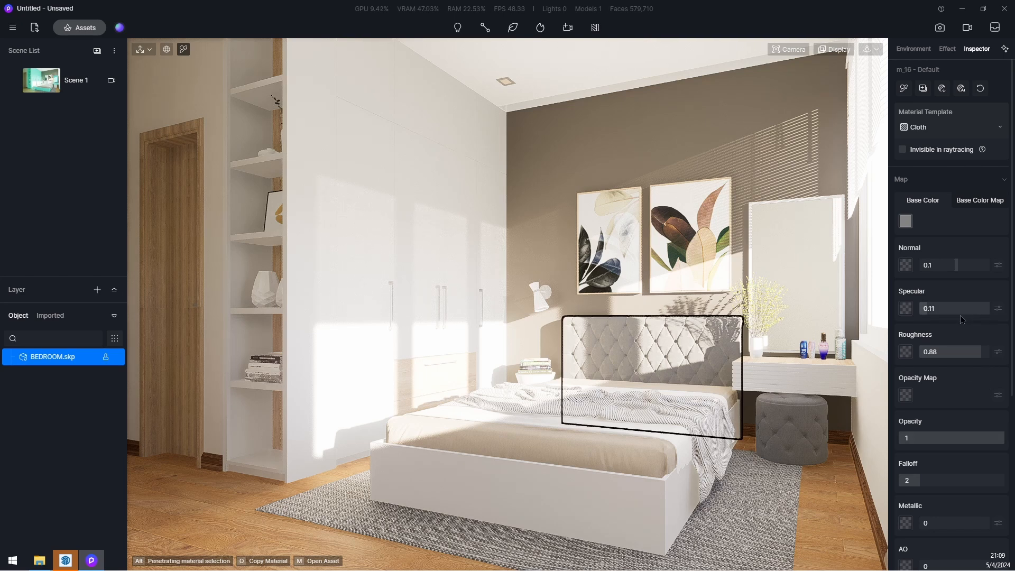
pyautogui.click(928, 311)
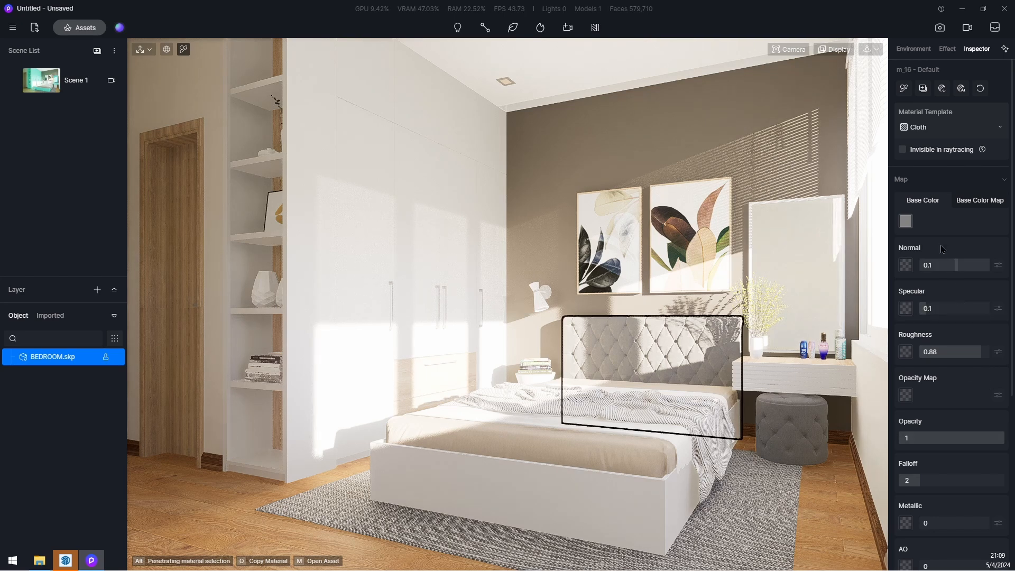
pyautogui.click(906, 221)
pyautogui.click(906, 244)
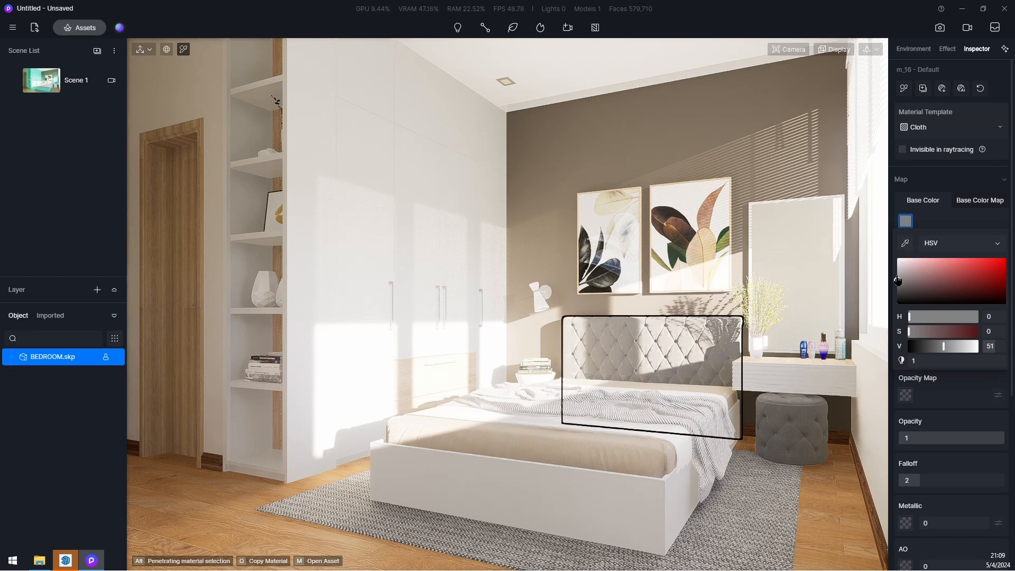
pyautogui.click(790, 441)
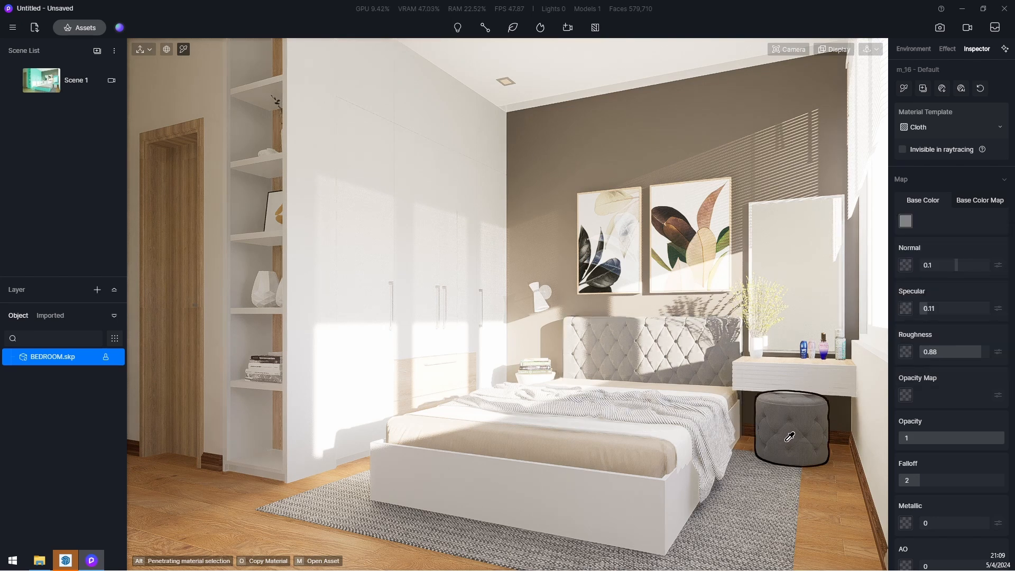
# - Change the wardrobe handles' material to the Custom template with metallic 1, roughness 0.14 and specular 0.79
pyautogui.click(451, 320)
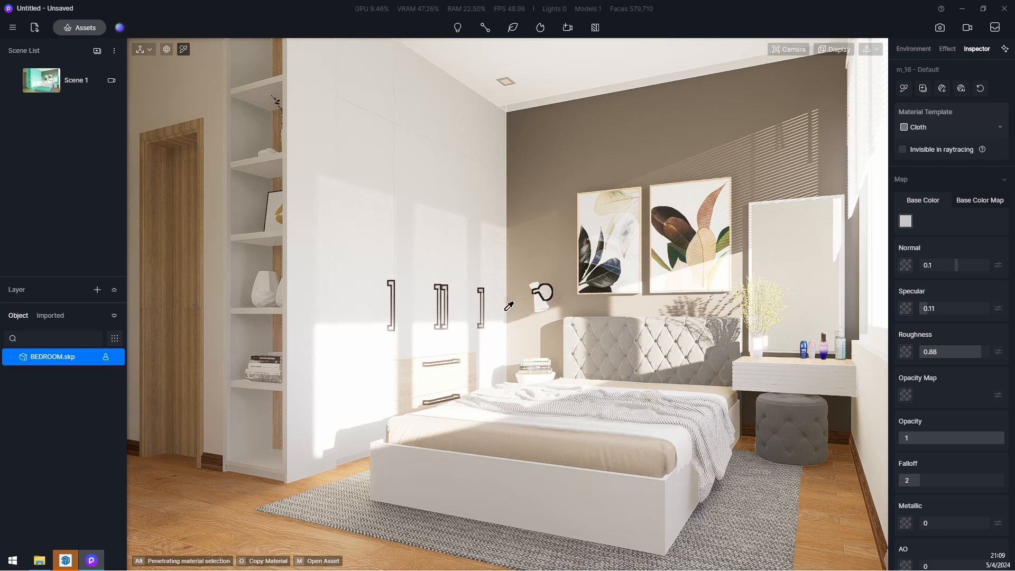
pyautogui.click(920, 128)
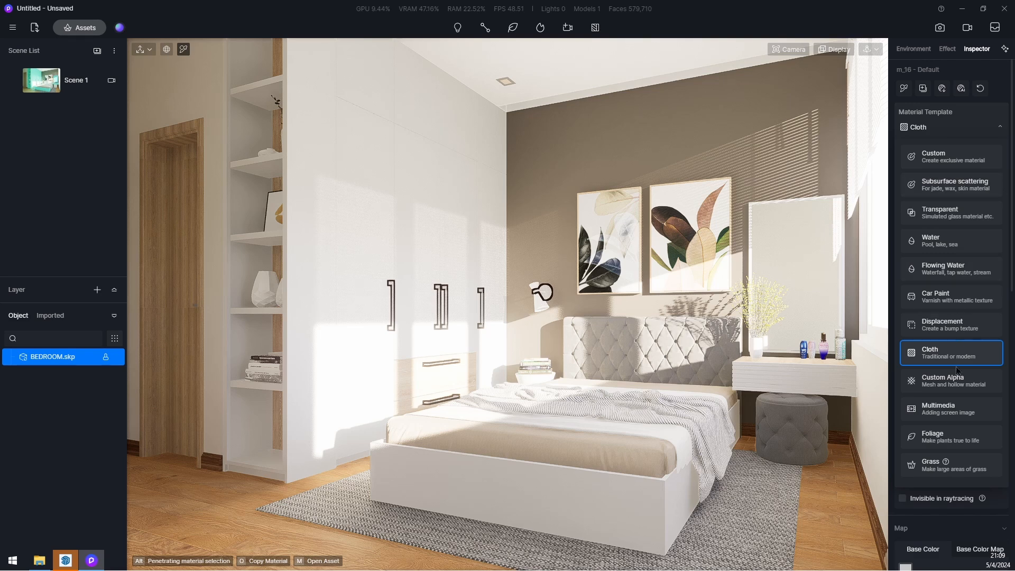
pyautogui.click(939, 158)
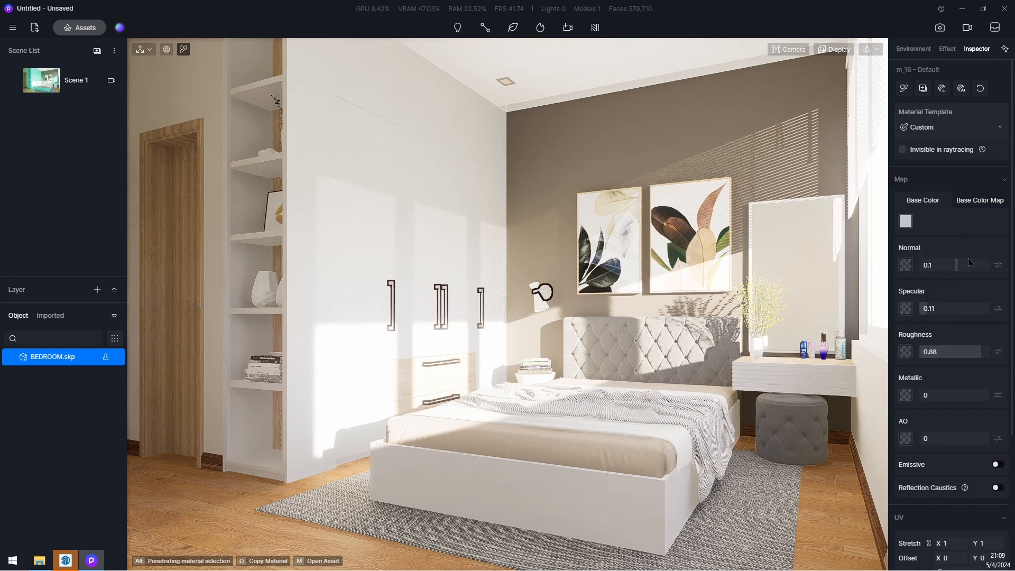
pyautogui.moveTo(952, 394); pyautogui.dragTo(989, 395)
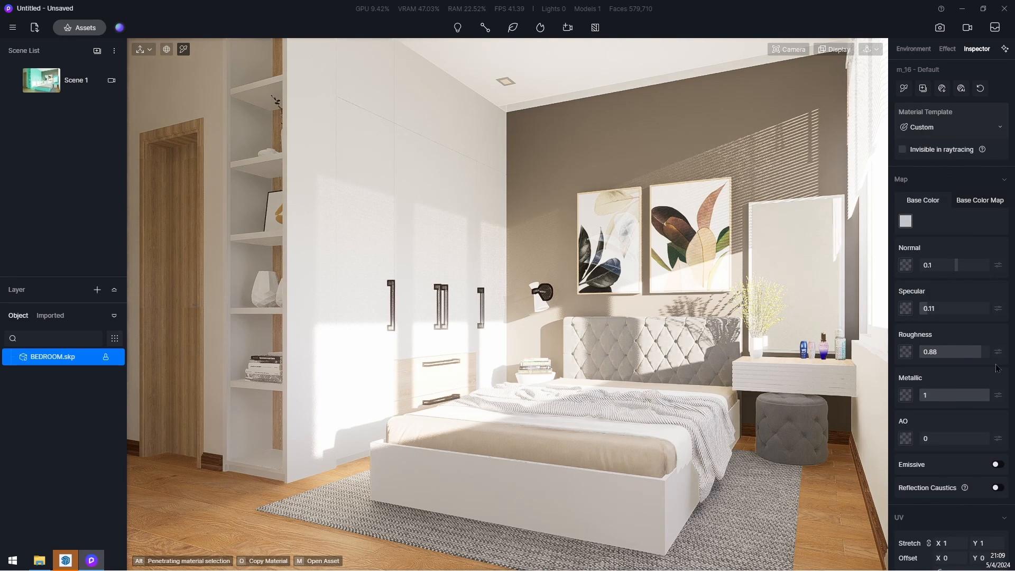
pyautogui.moveTo(972, 345); pyautogui.dragTo(930, 352)
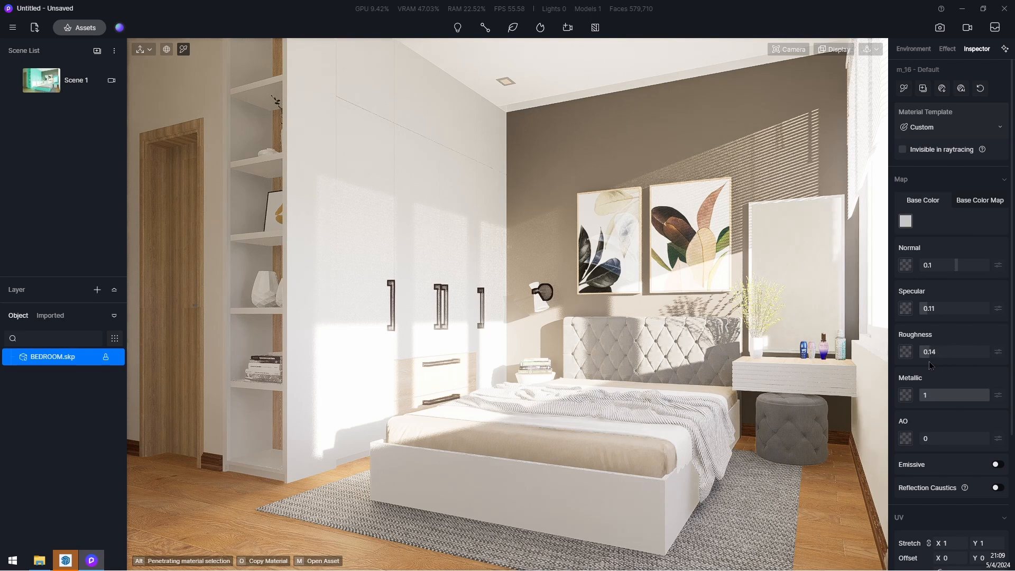
pyautogui.moveTo(935, 310); pyautogui.dragTo(976, 310)
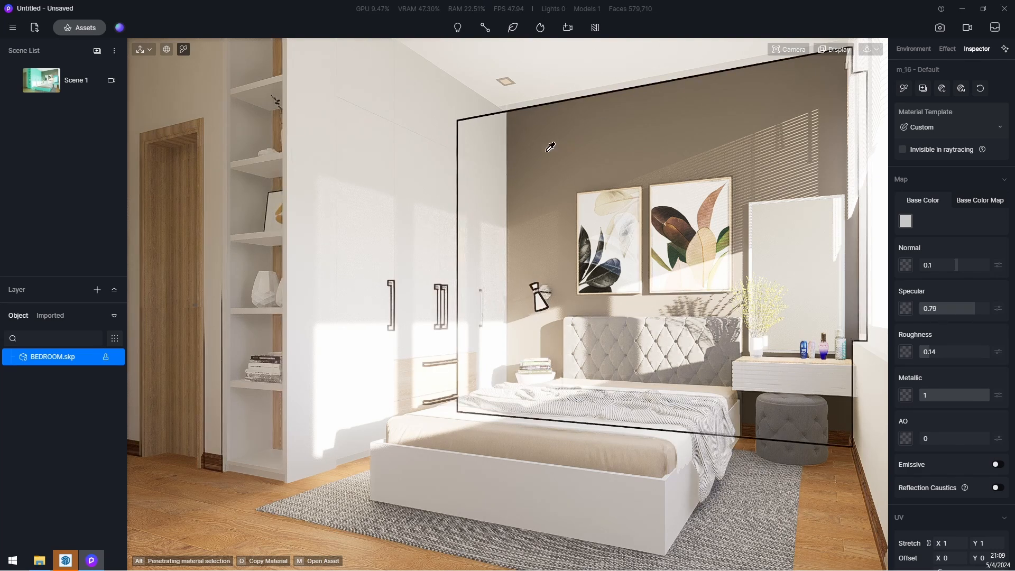
# - Make the ceiling downlight's material emissive with intensity 25 and a color temperature of 3250
pyautogui.click(511, 78)
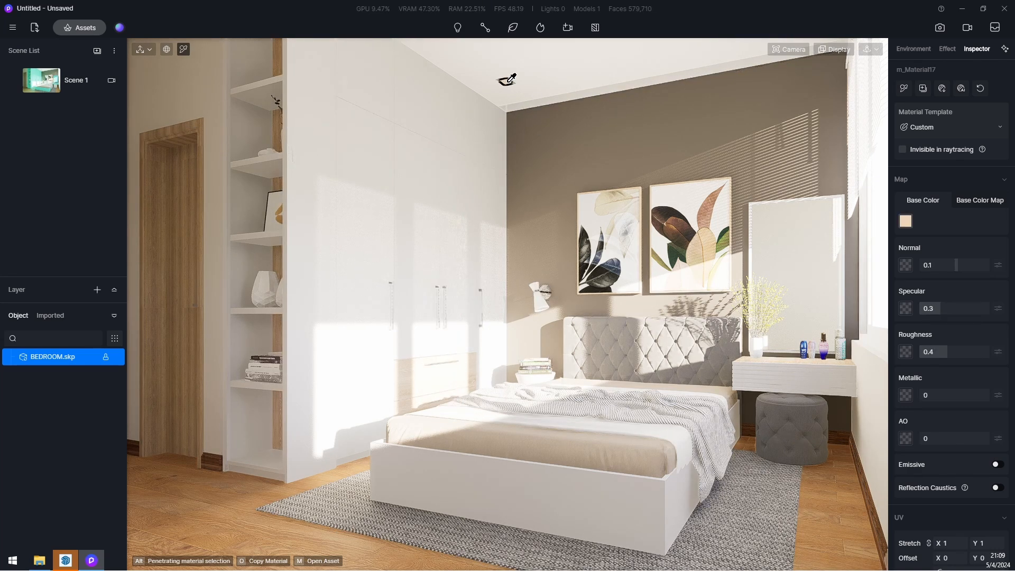
pyautogui.click(998, 464)
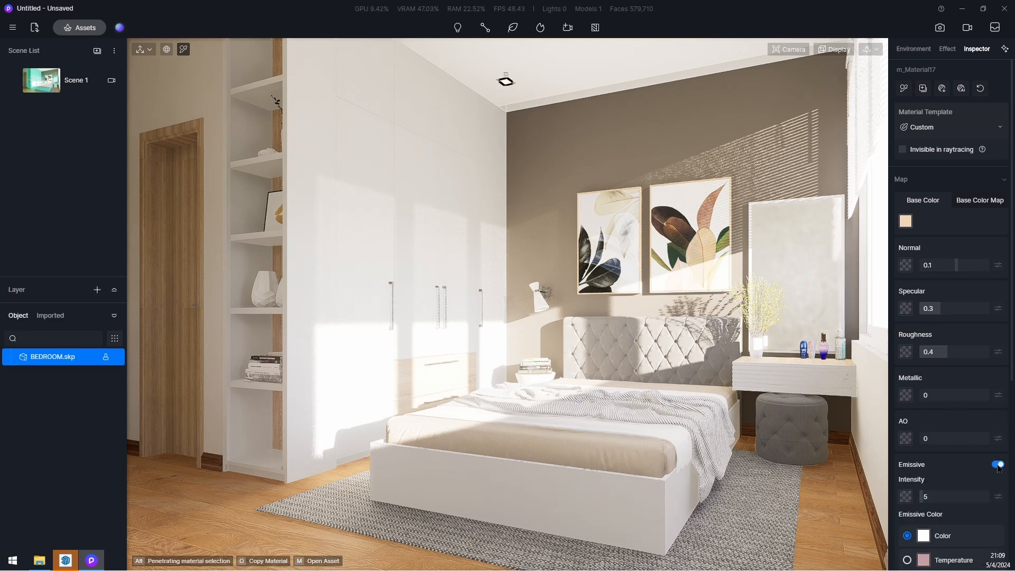
pyautogui.click(946, 497)
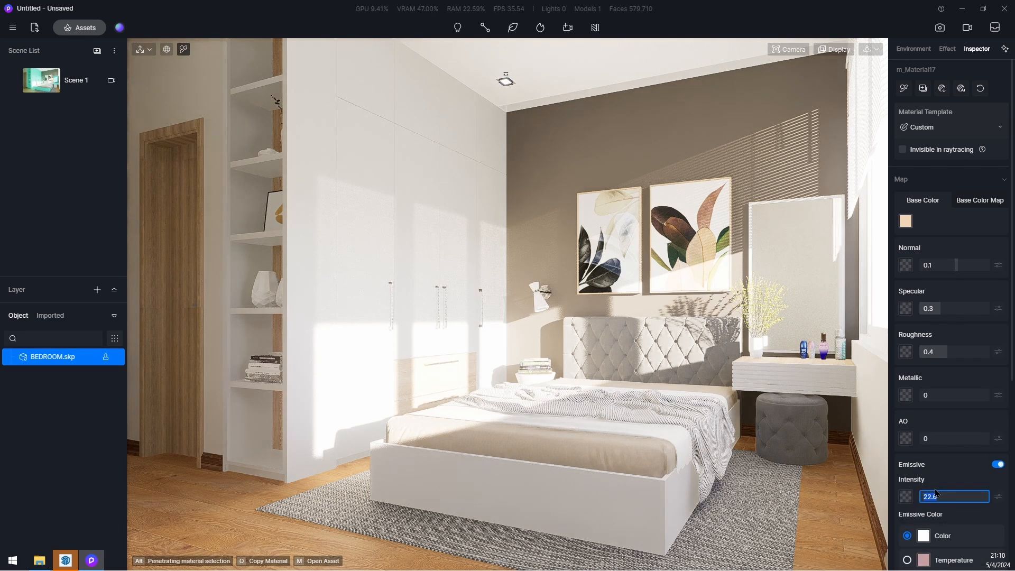
pyautogui.write('25')
pyautogui.press('Return')
pyautogui.scroll(-3, 1004, 467)
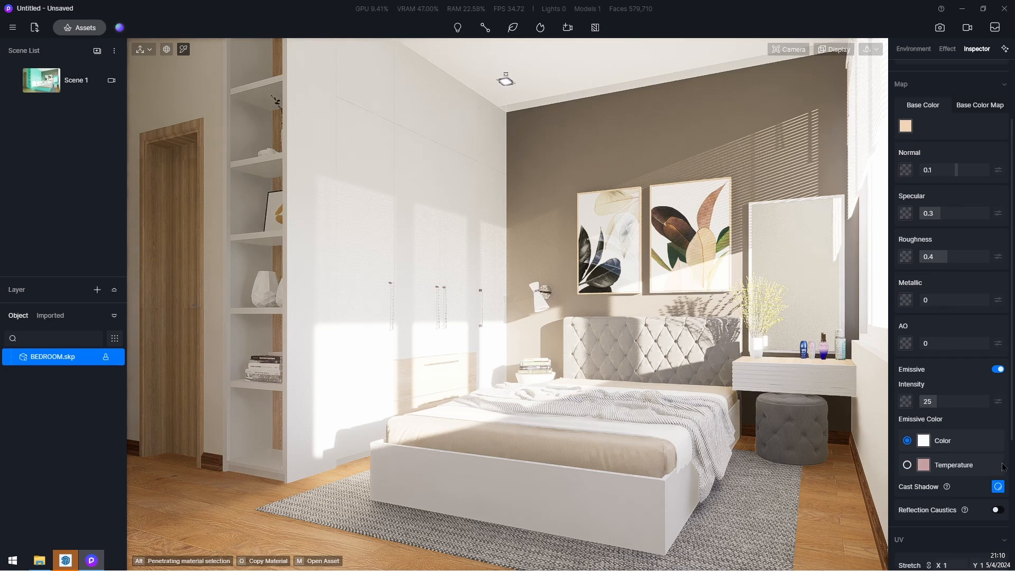
pyautogui.click(907, 464)
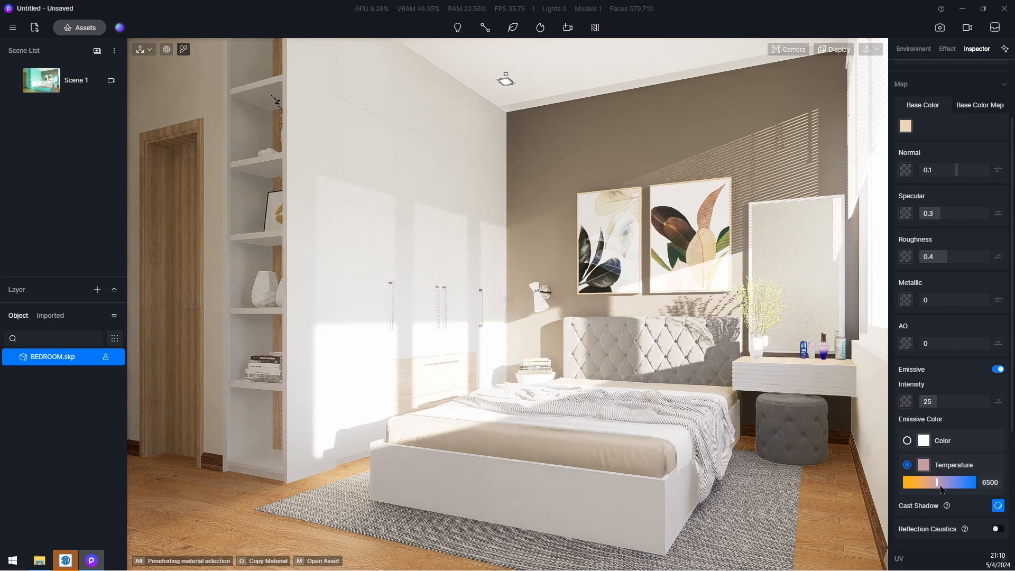
pyautogui.moveTo(938, 484); pyautogui.dragTo(915, 489)
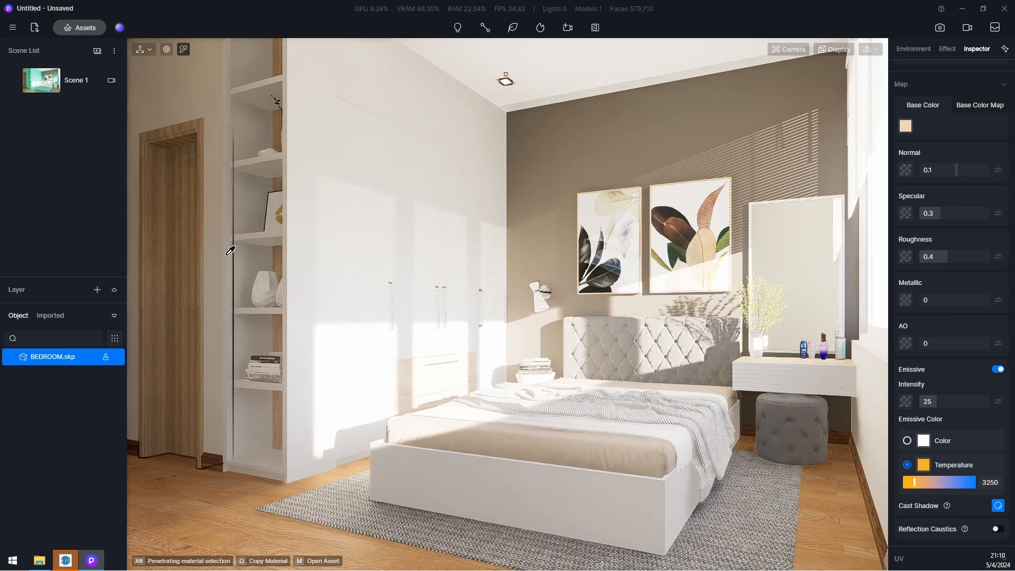
# - Give the shelf vases' material a glossier finish with metallic 0.44 and roughness 0.26
pyautogui.click(269, 285)
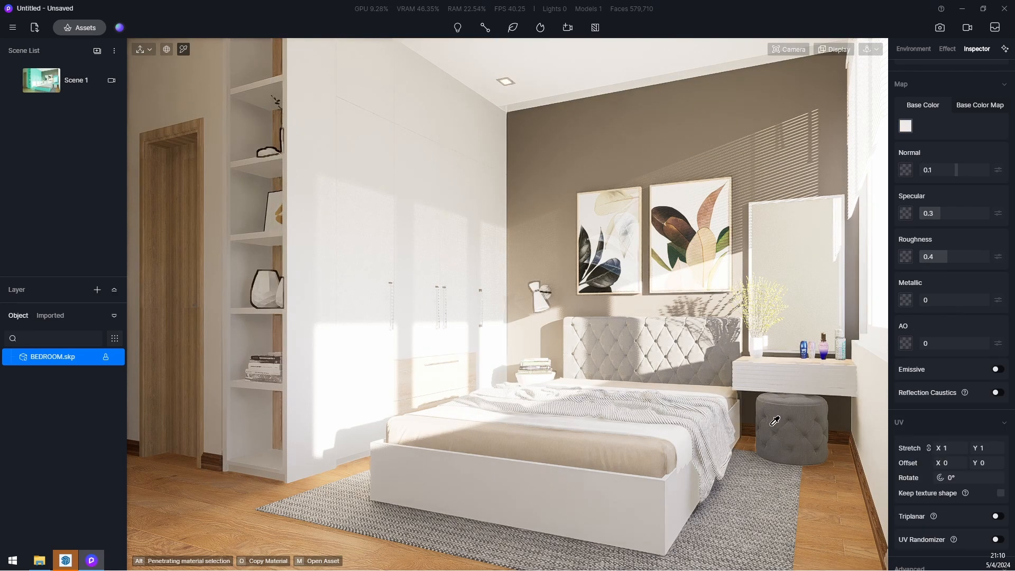
pyautogui.moveTo(950, 297); pyautogui.dragTo(957, 300)
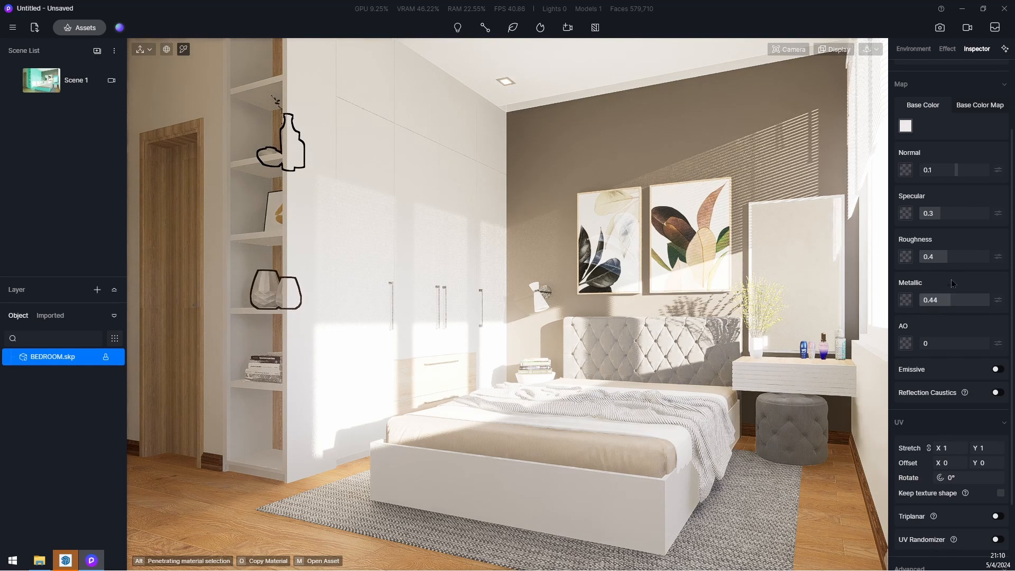
pyautogui.moveTo(947, 257); pyautogui.dragTo(938, 258)
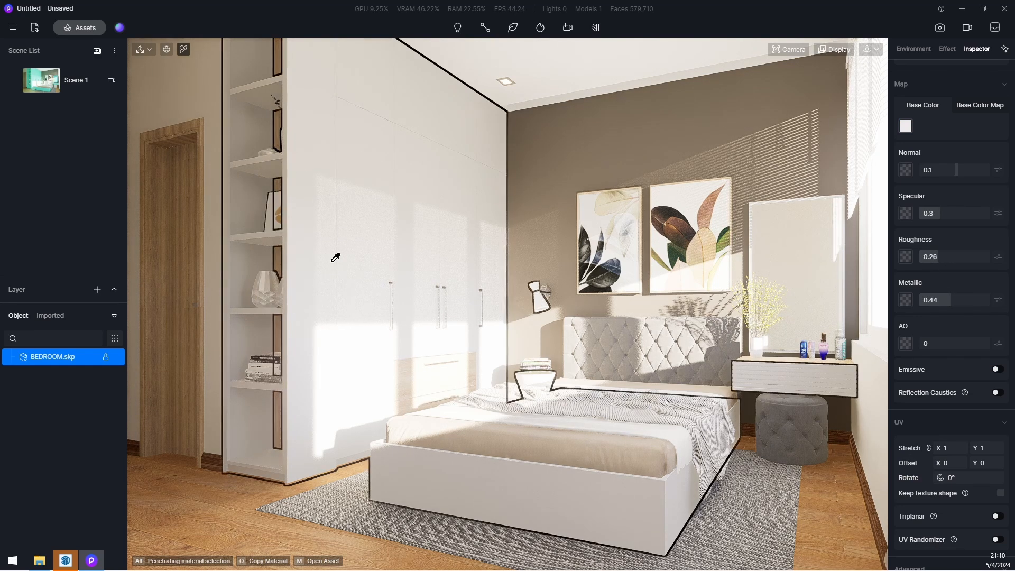
# - Review the material settings of the mattress bedding and the rug
pyautogui.click(670, 449)
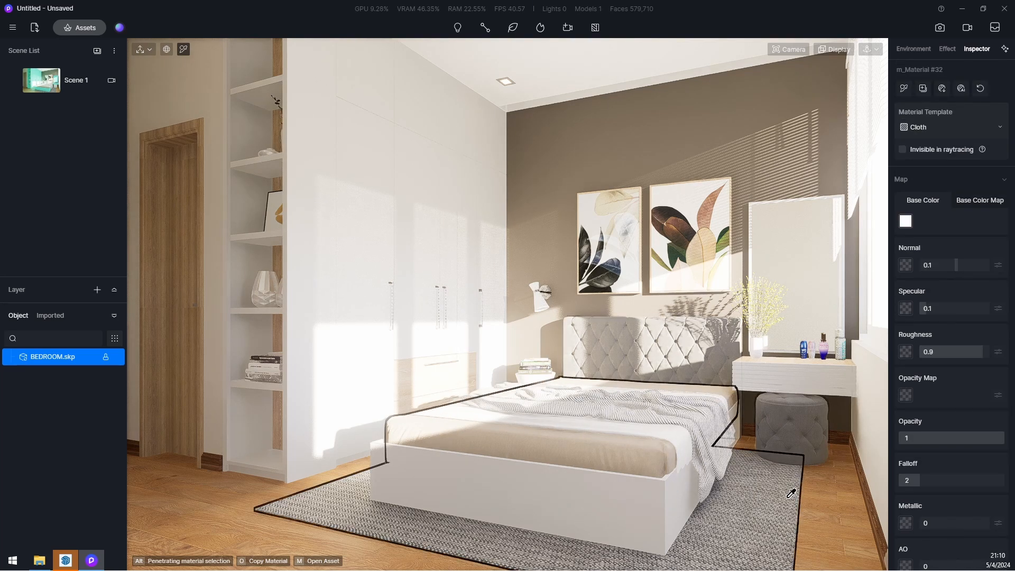
pyautogui.click(793, 470)
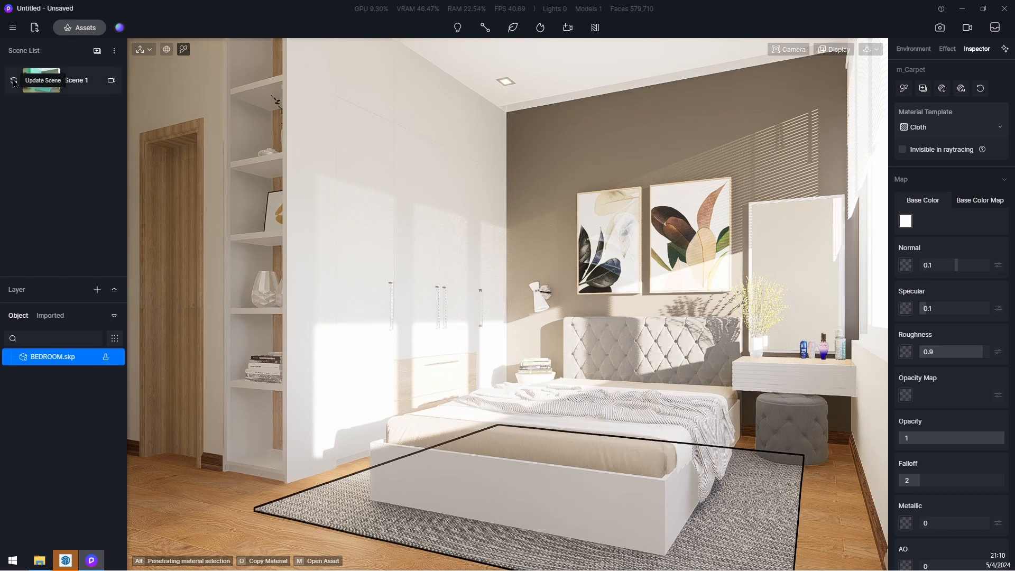
# - Update Scene 1 with the current view, add Scene 2 from the same view and activate it
pyautogui.click(13, 83)
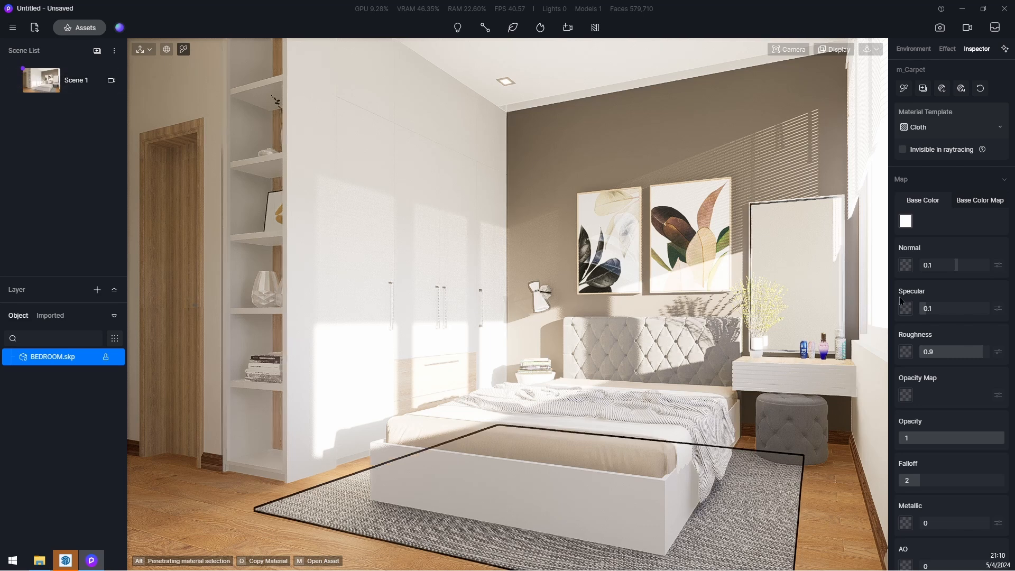
pyautogui.click(97, 51)
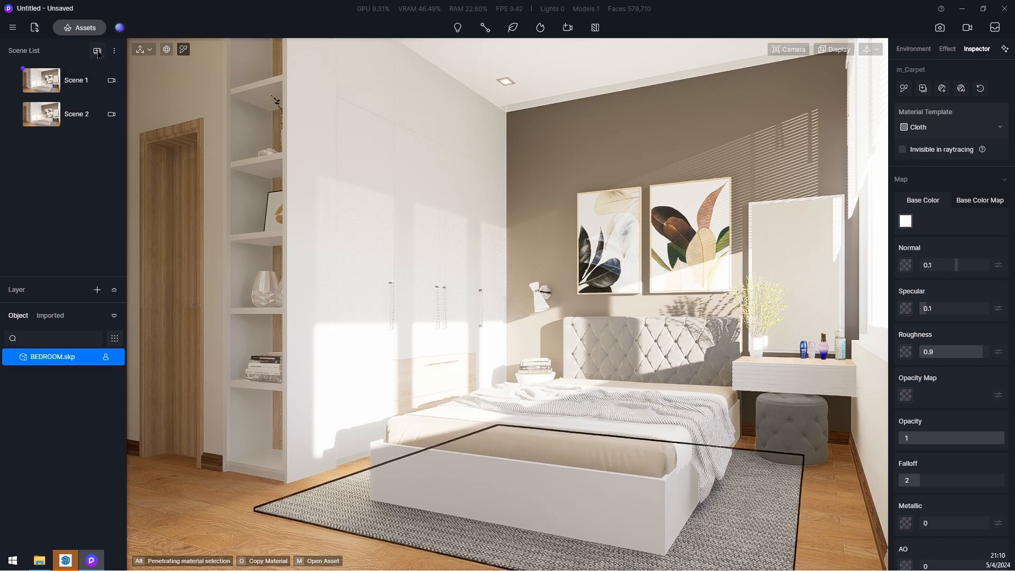
pyautogui.click(88, 122)
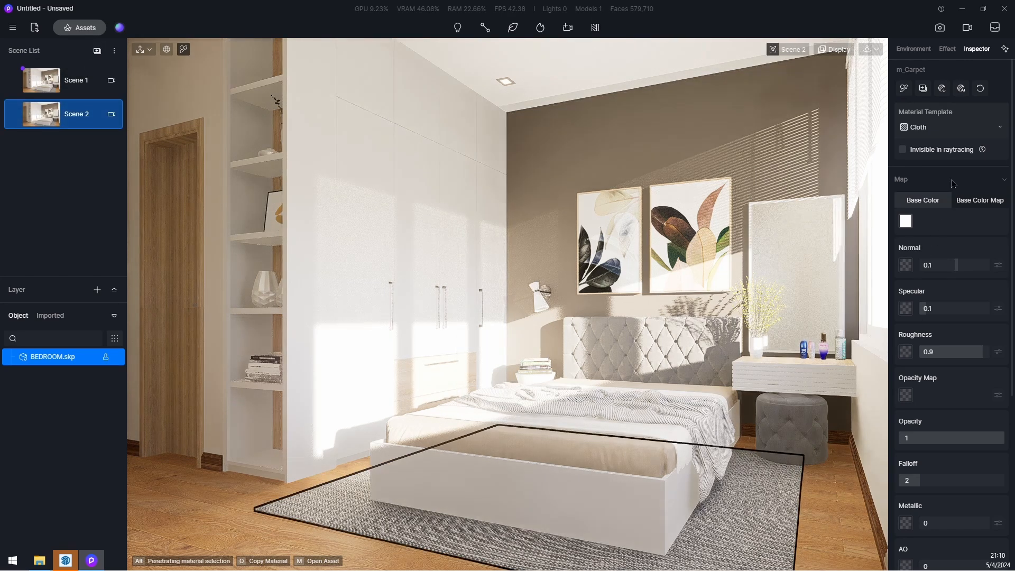
# - Set the sky's time of day to 20:00 and update Scene 2 with the night lighting
pyautogui.click(913, 49)
pyautogui.moveTo(1000, 167); pyautogui.dragTo(998, 201)
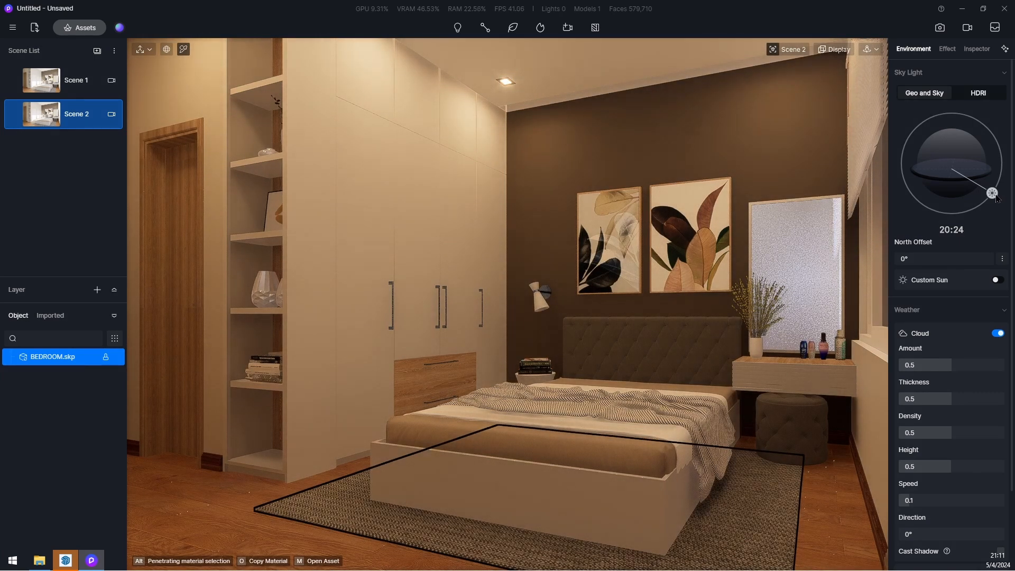
pyautogui.moveTo(995, 197); pyautogui.dragTo(993, 193)
pyautogui.doubleClick(958, 235)
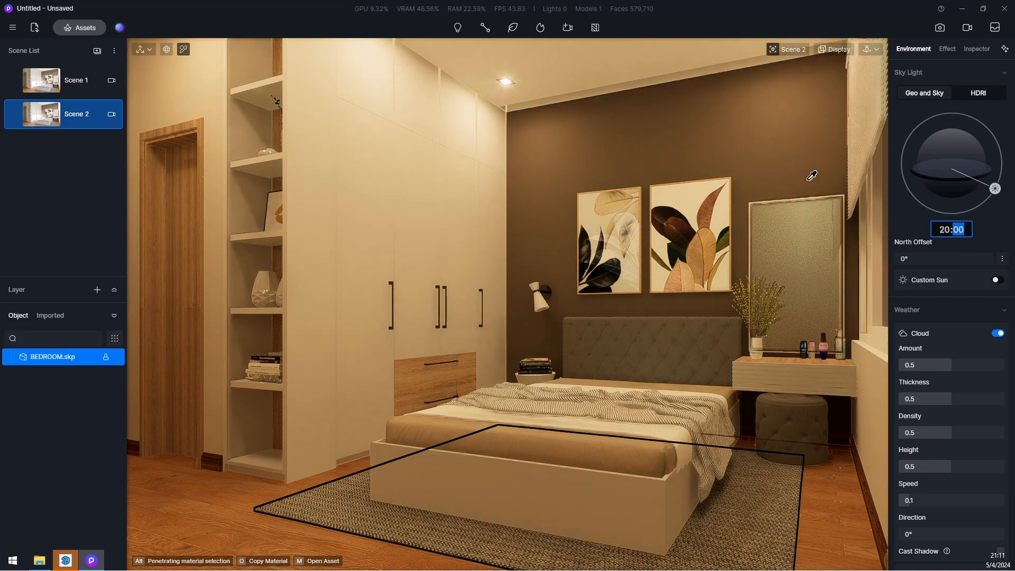
pyautogui.click(15, 118)
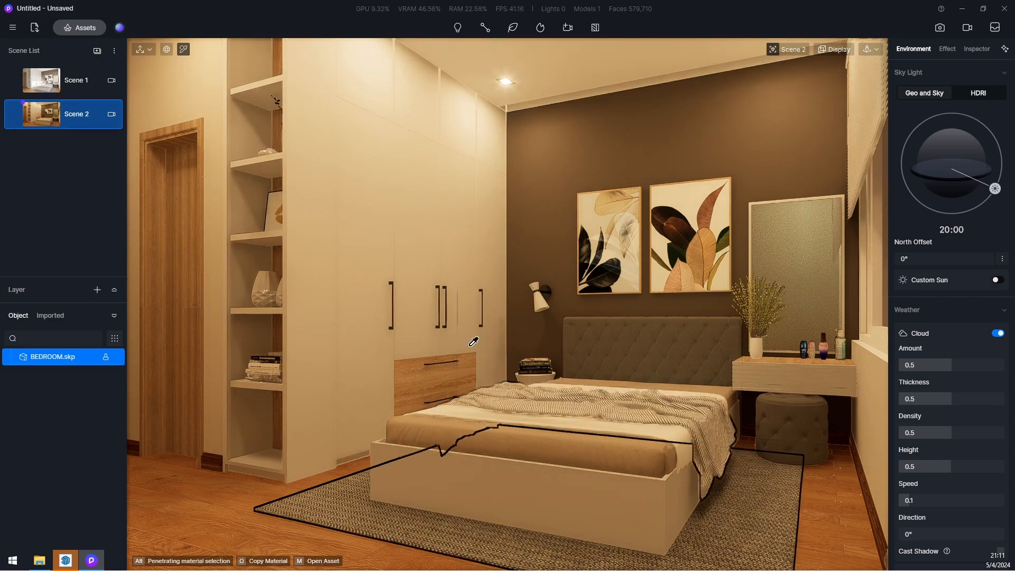
# - Reduce the camera's clipping distance to 25.8 and frame the upper open shelves beside the wardrobe up close
pyautogui.scroll(2, 203, 66)
pyautogui.scroll(1, 204, 66)
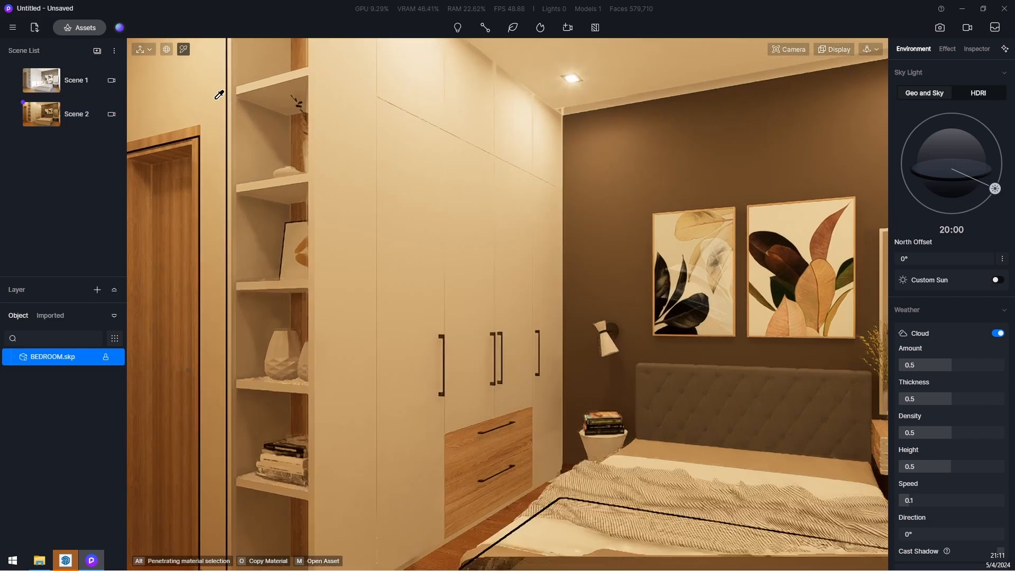
pyautogui.moveTo(220, 93); pyautogui.dragTo(485, 212, button='right')
pyautogui.scroll(-3, 589, 291)
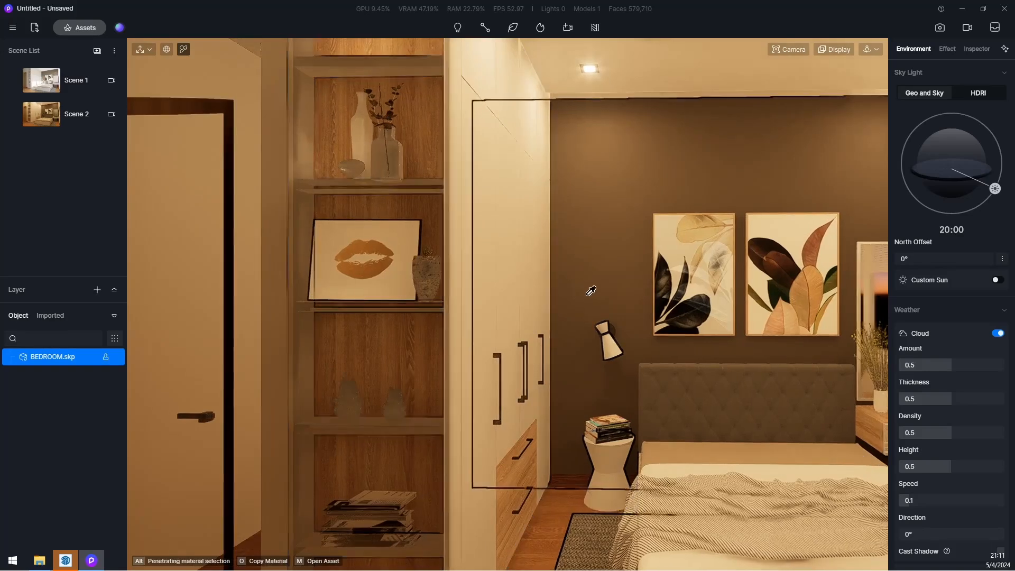
pyautogui.click(797, 53)
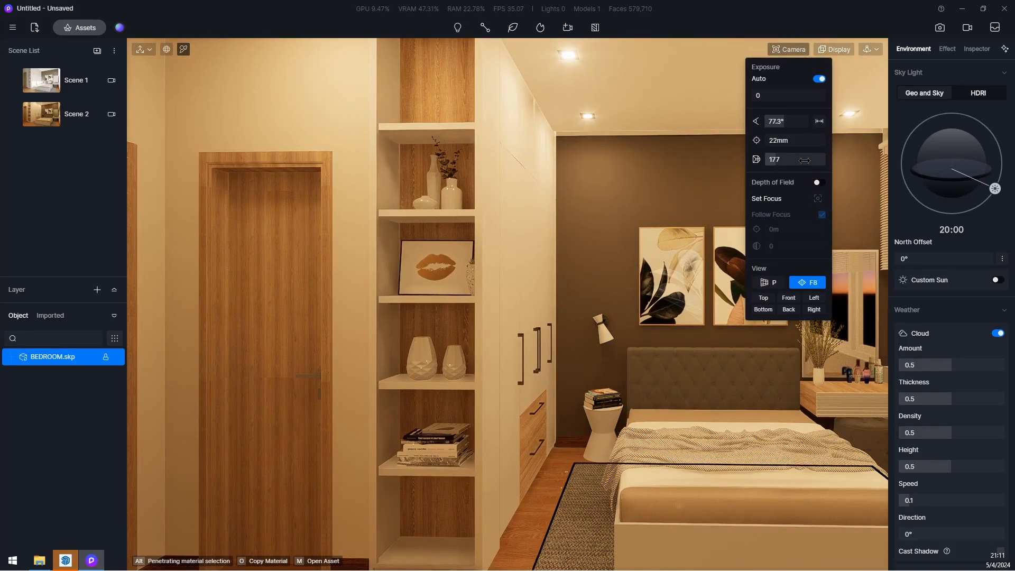
pyautogui.moveTo(788, 161); pyautogui.dragTo(766, 175)
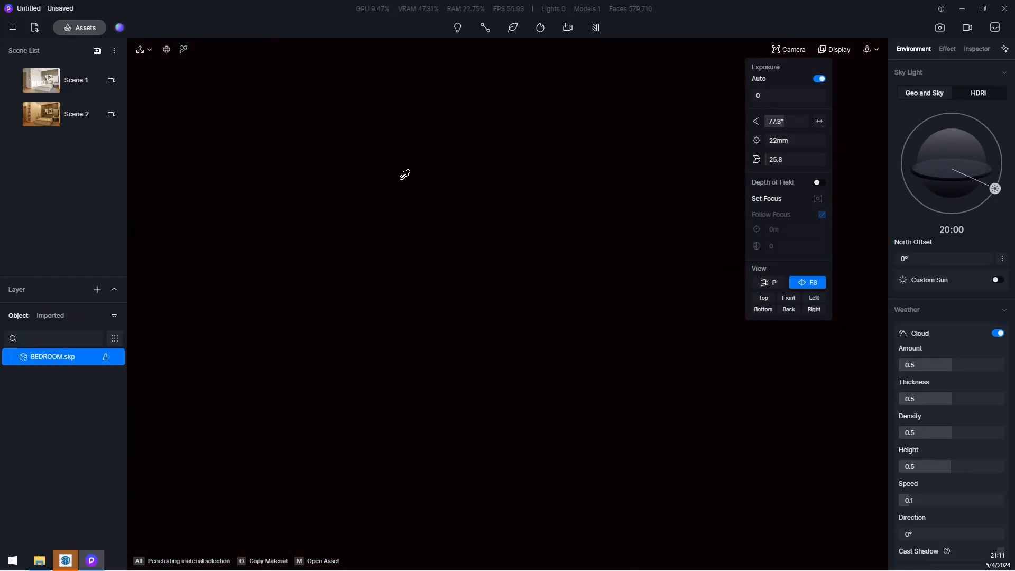
pyautogui.scroll(3, 451, 200)
pyautogui.scroll(-1, 580, 331)
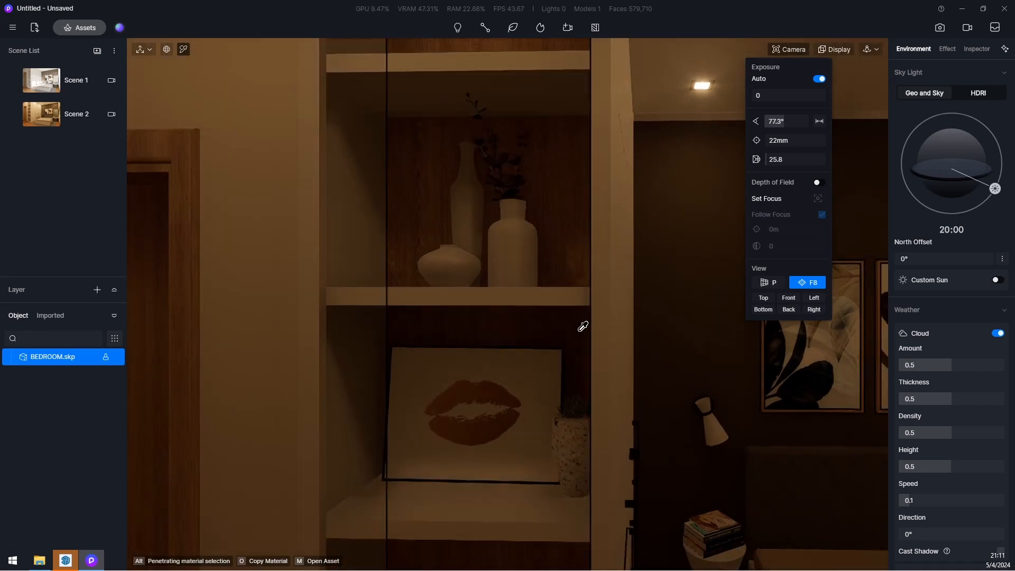
pyautogui.moveTo(493, 162); pyautogui.dragTo(529, 168, button='middle')
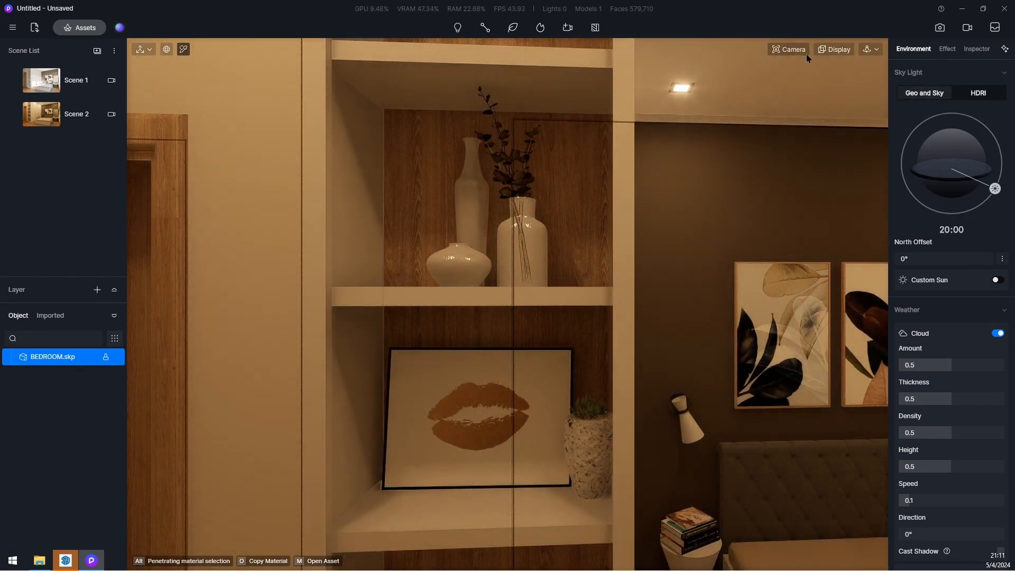
# - Place a strip light on the underside of the shelf above the framed lips picture
pyautogui.click(459, 29)
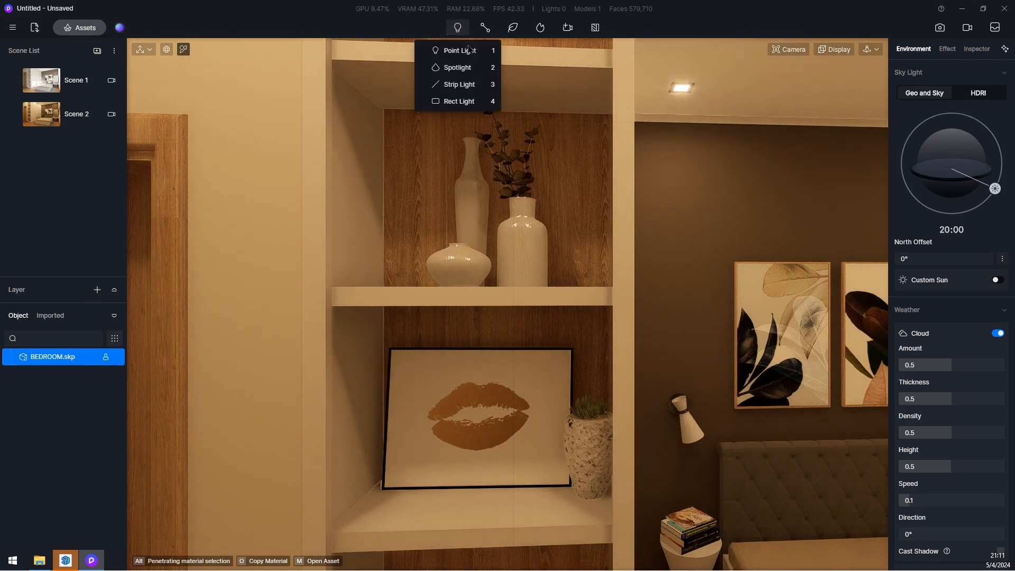
pyautogui.click(460, 85)
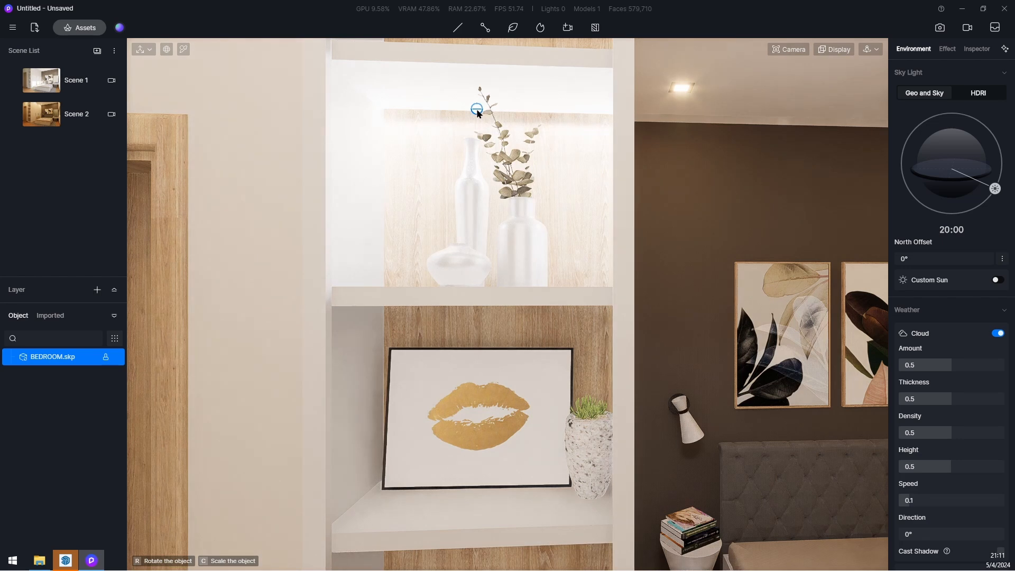
pyautogui.moveTo(465, 227); pyautogui.dragTo(479, 96, button='middle')
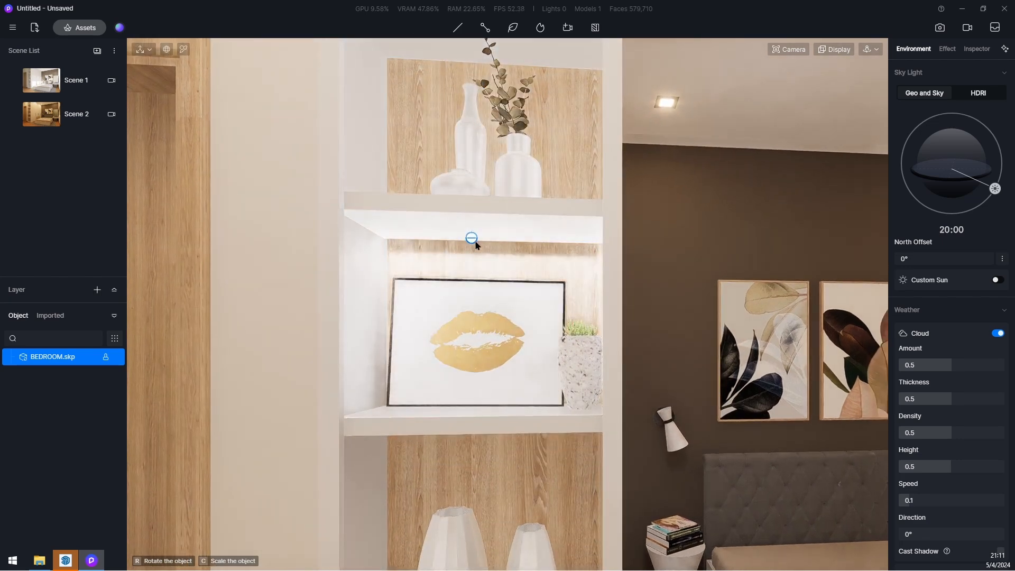
pyautogui.click(493, 242)
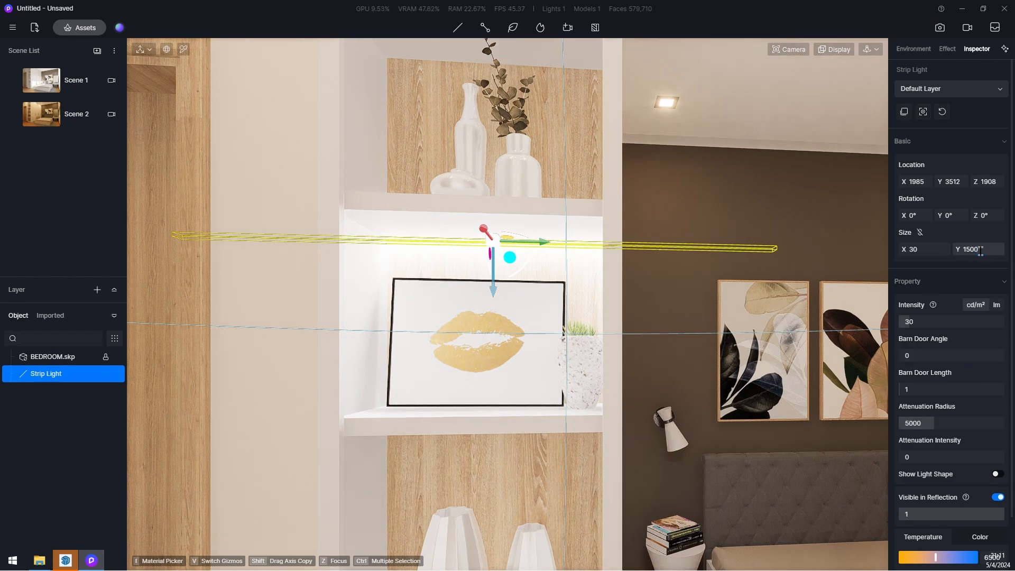
# - Configure the strip light with Y size 500, Y location 3499, intensity 10 and color temperature 3100
pyautogui.write('0')
pyautogui.press('Return')
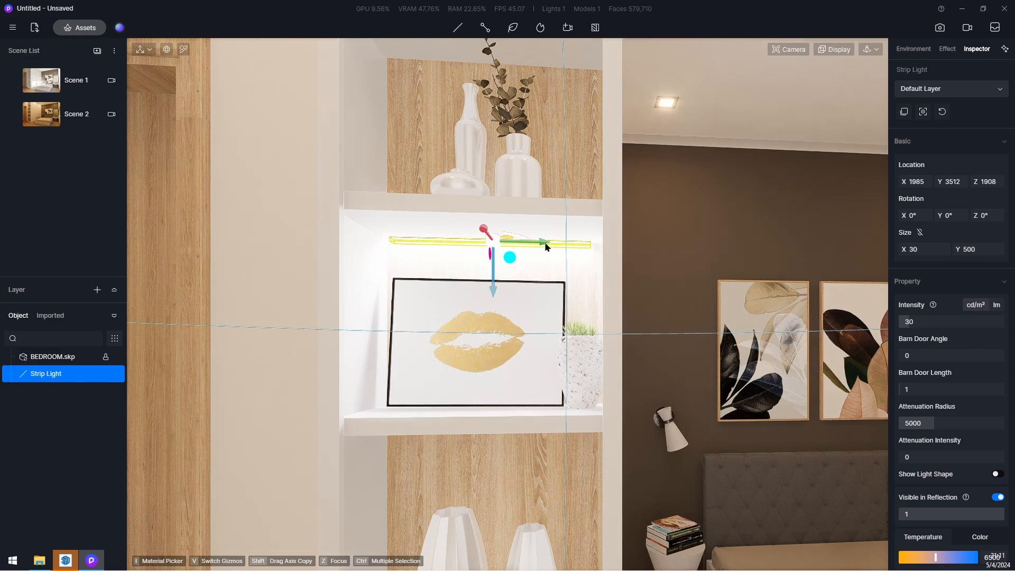
pyautogui.moveTo(546, 247); pyautogui.dragTo(550, 242)
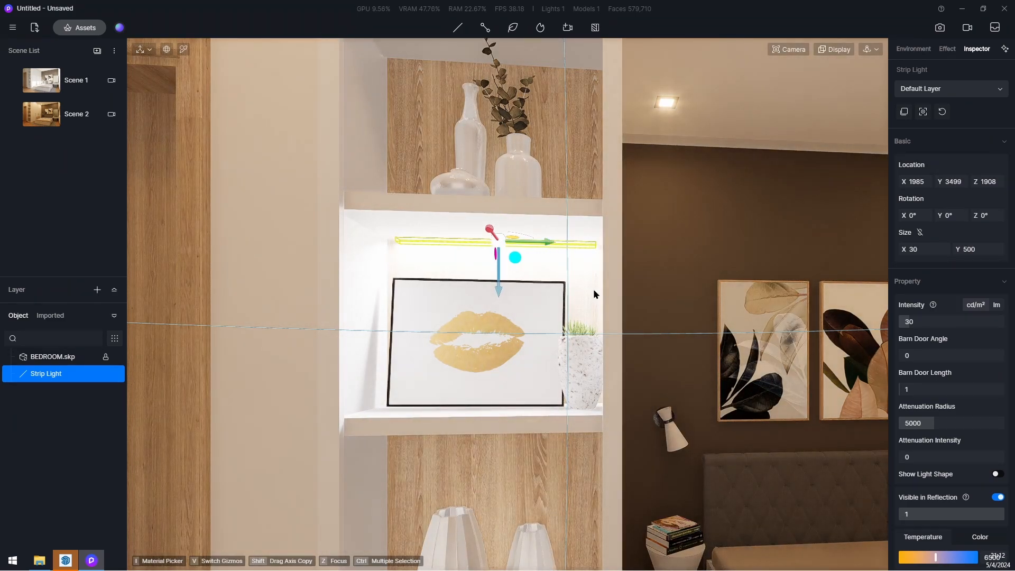
pyautogui.scroll(-1, 952, 538)
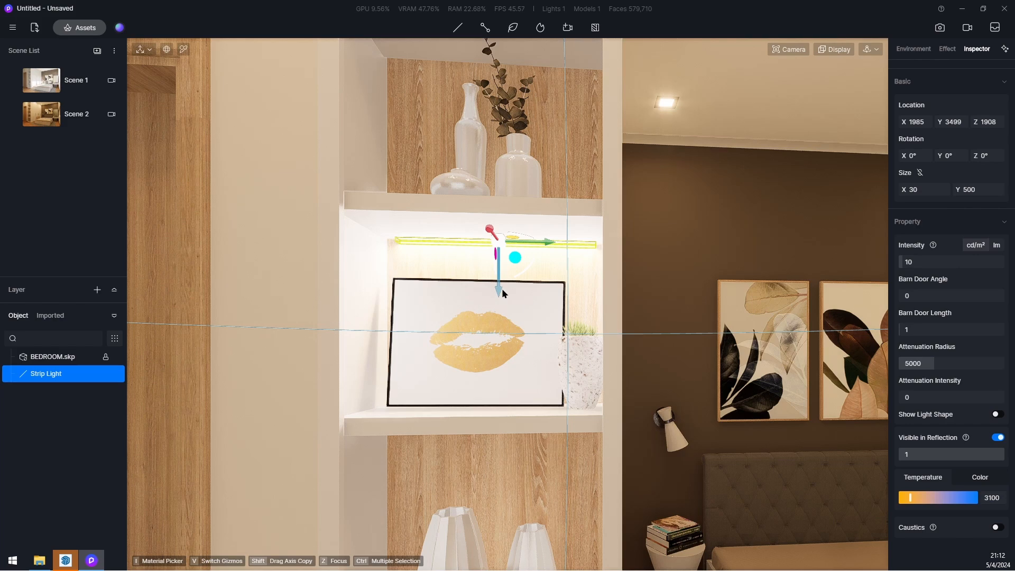
# - Copy the strip light upward into the white vase compartment at Z 2369 and the topmost compartment at Z 2988
pyautogui.moveTo(500, 293); pyautogui.dragTo(506, 121)
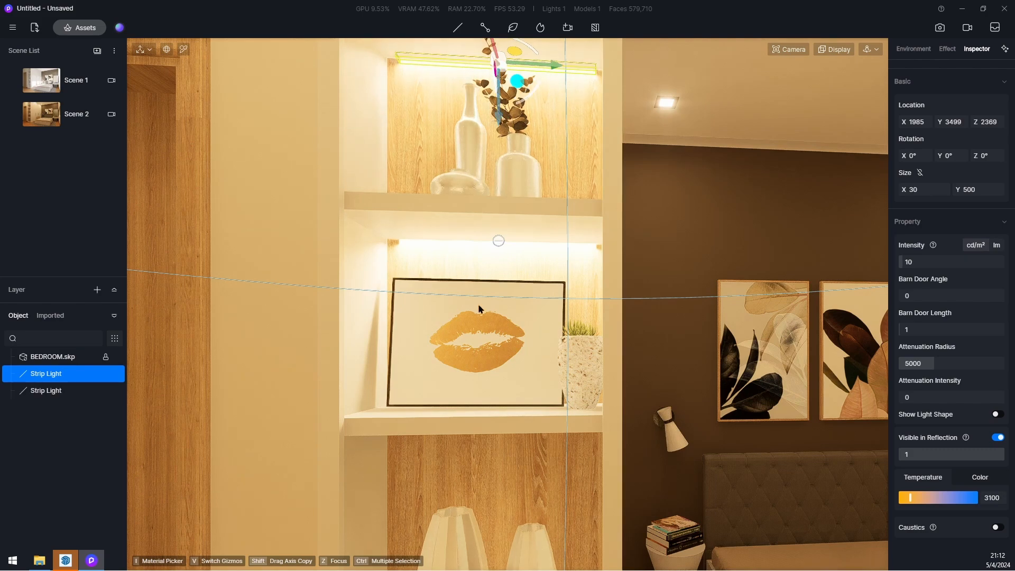
pyautogui.scroll(-3, 451, 387)
pyautogui.scroll(2, 461, 135)
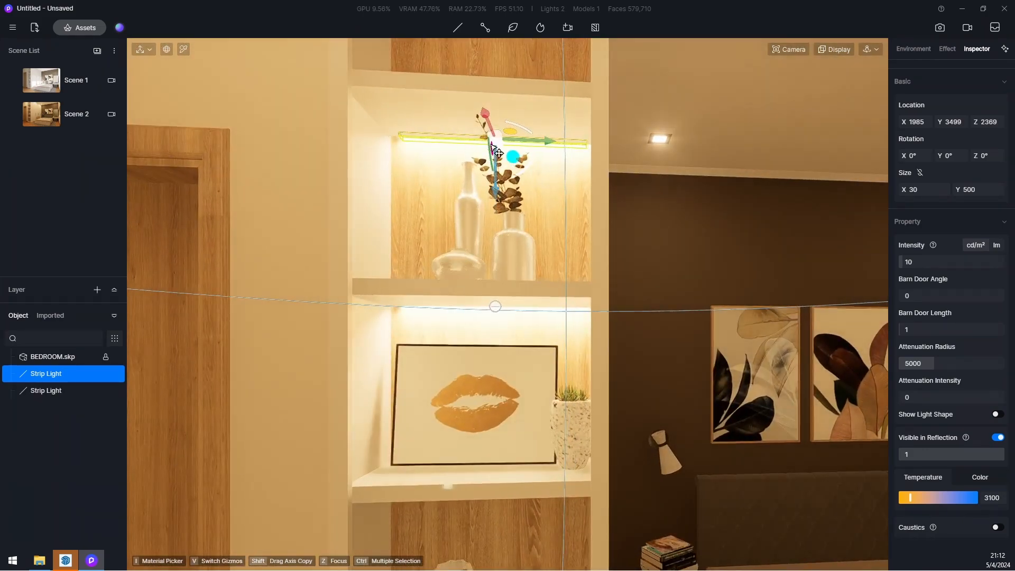
pyautogui.moveTo(471, 183); pyautogui.dragTo(444, 414, button='middle')
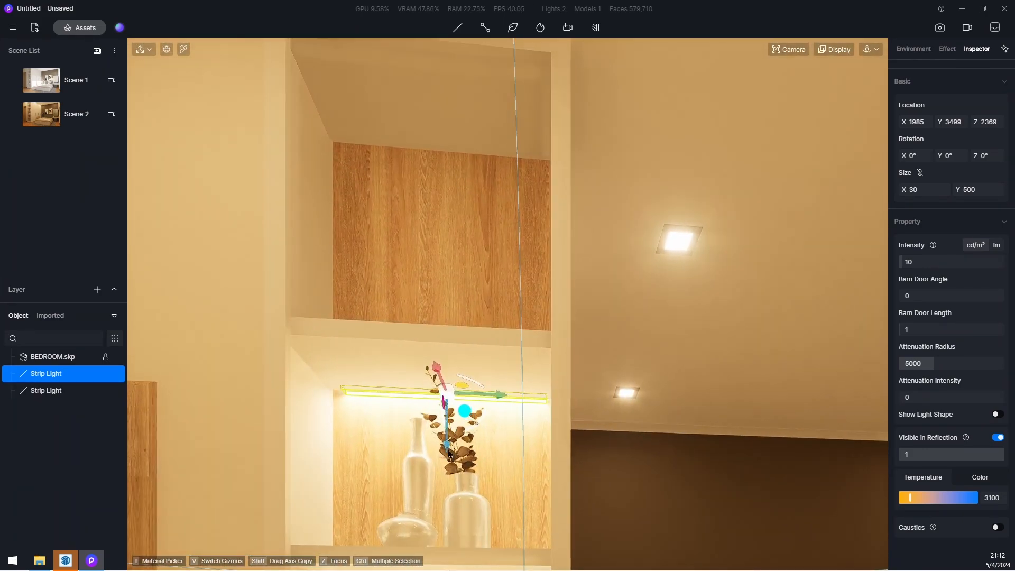
pyautogui.moveTo(453, 435); pyautogui.dragTo(447, 203)
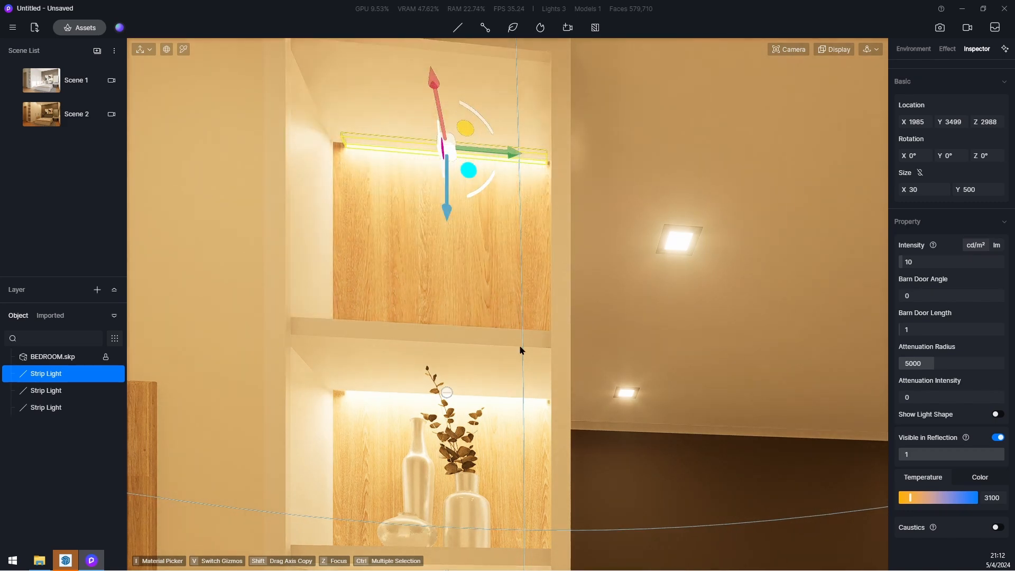
# - Copy the strip light above the lips picture down into the faceted vase compartment at Z 1458
pyautogui.scroll(-1, 513, 365)
pyautogui.moveTo(503, 379); pyautogui.dragTo(502, 125, button='middle')
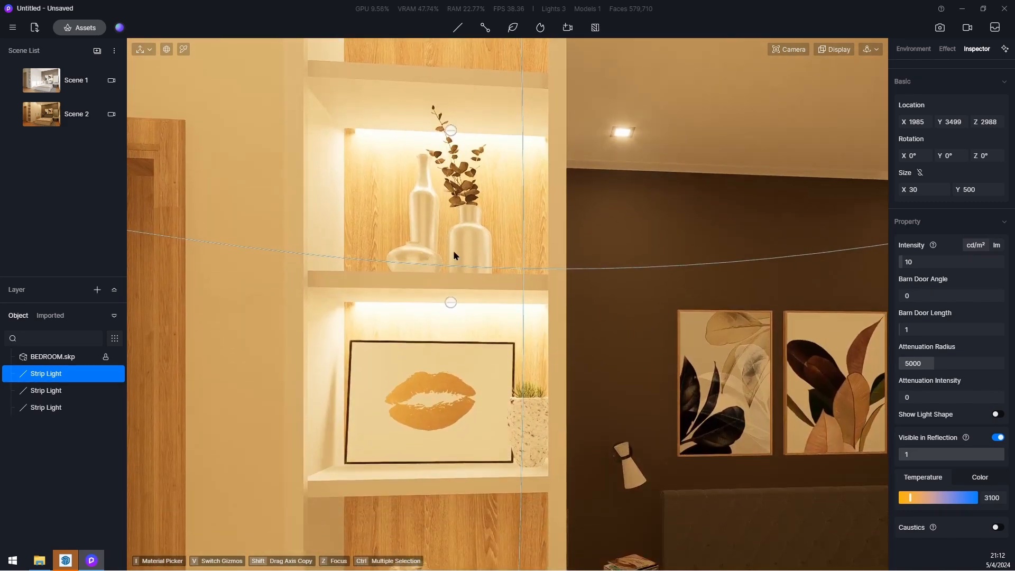
pyautogui.click(452, 304)
pyautogui.moveTo(514, 365); pyautogui.dragTo(498, 90, button='middle')
pyautogui.moveTo(451, 258); pyautogui.dragTo(455, 424)
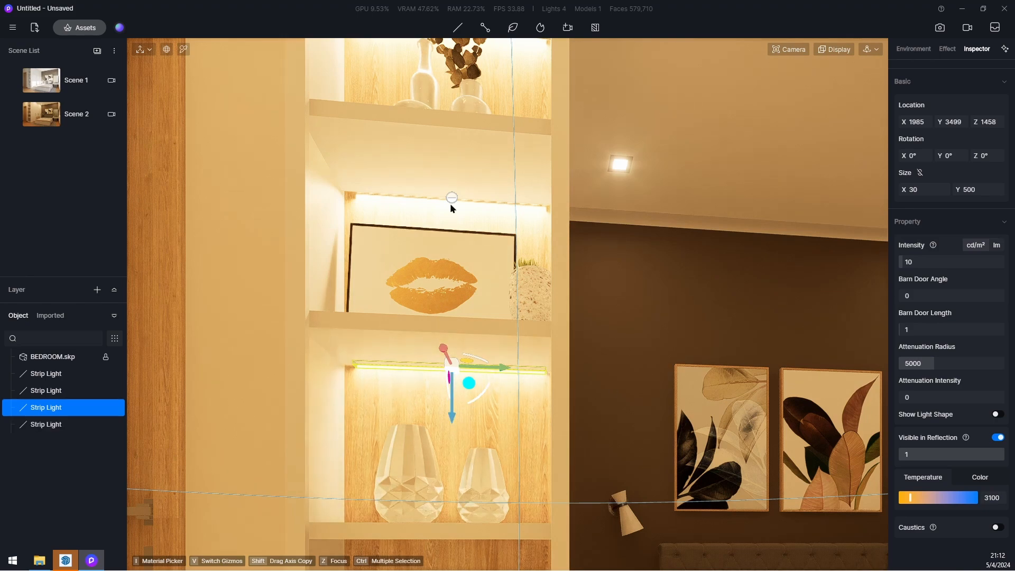
# - Copy the faceted vase compartment's strip light down into the book compartment at Z 999
pyautogui.scroll(-3, 449, 203)
pyautogui.scroll(4, 444, 385)
pyautogui.moveTo(452, 408); pyautogui.dragTo(367, 125, button='middle')
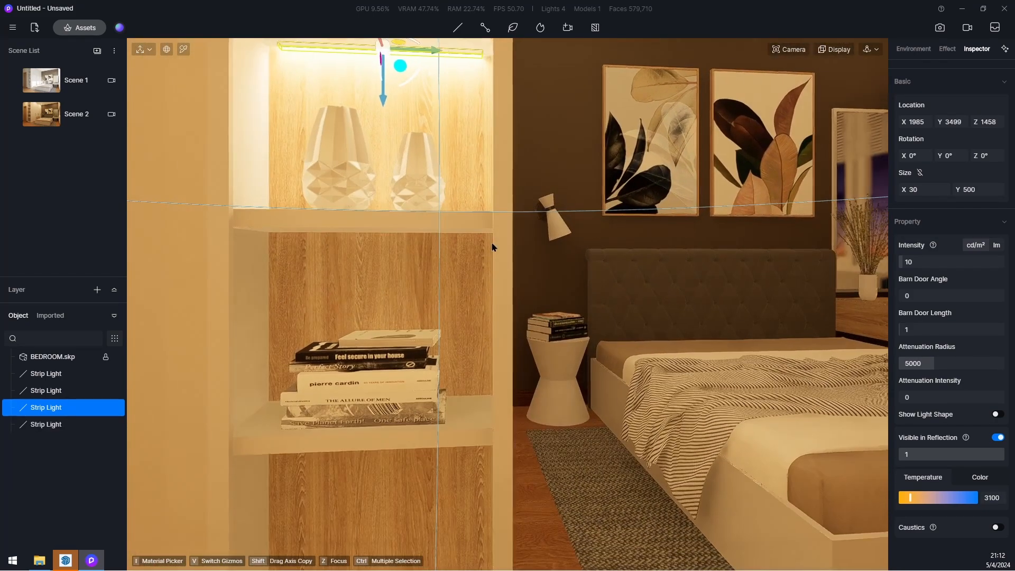
pyautogui.scroll(3, 493, 247)
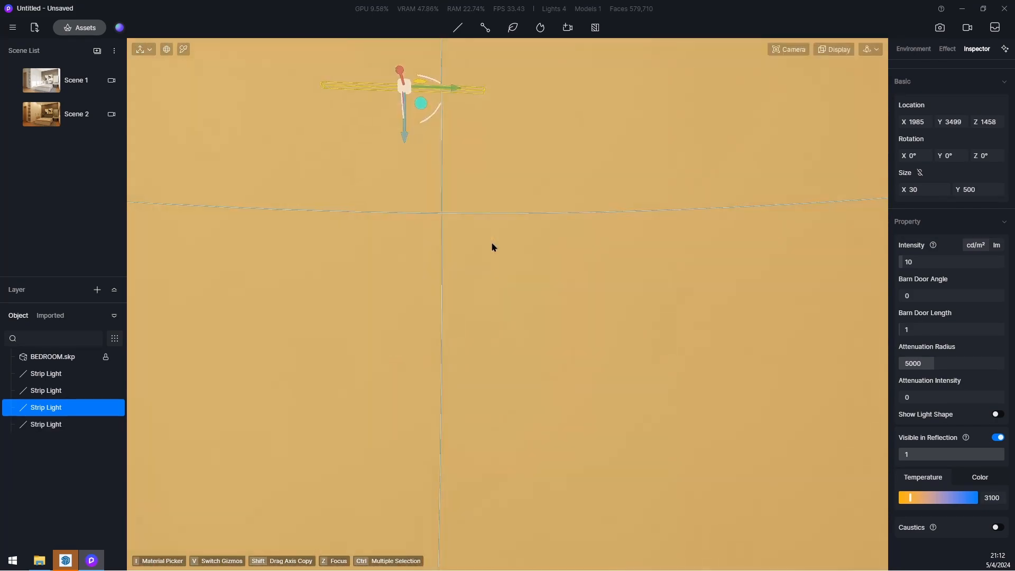
pyautogui.scroll(-3, 460, 211)
pyautogui.moveTo(395, 122); pyautogui.dragTo(406, 297)
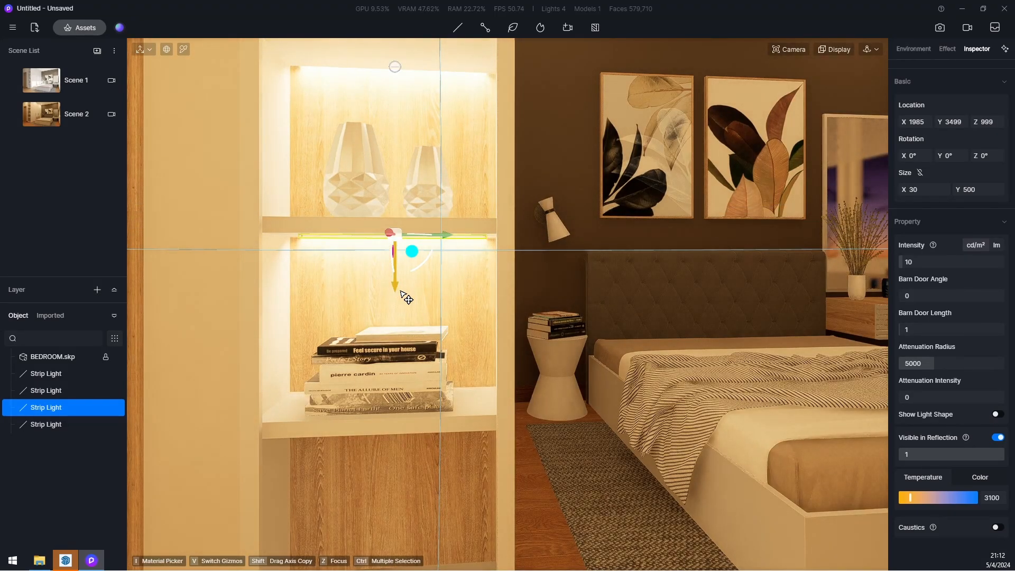
# - Copy the book compartment's strip light down into the empty bottom compartment at Z 544
pyautogui.moveTo(458, 271); pyautogui.dragTo(440, 66, button='middle')
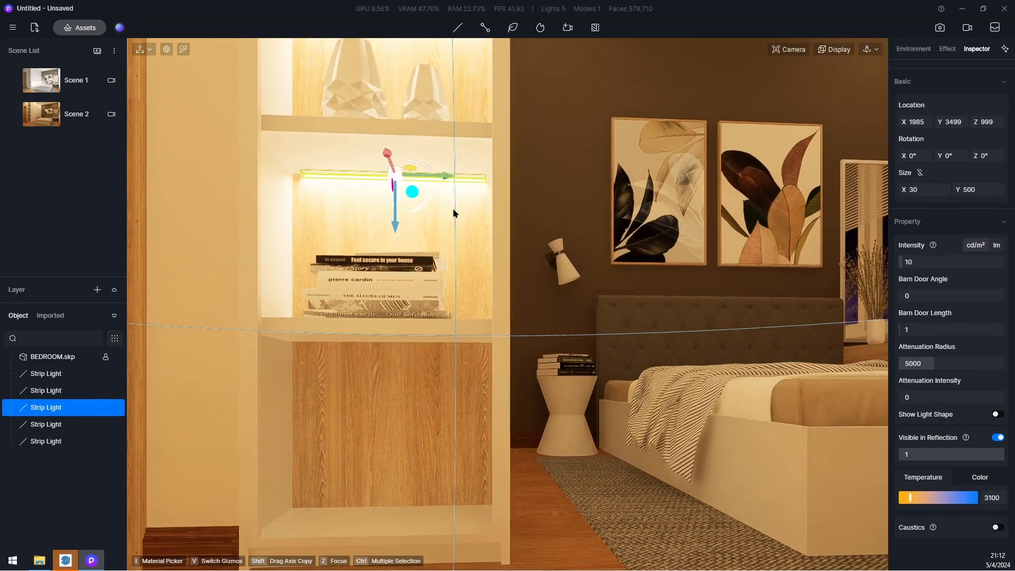
pyautogui.moveTo(454, 213); pyautogui.dragTo(452, 136, button='middle')
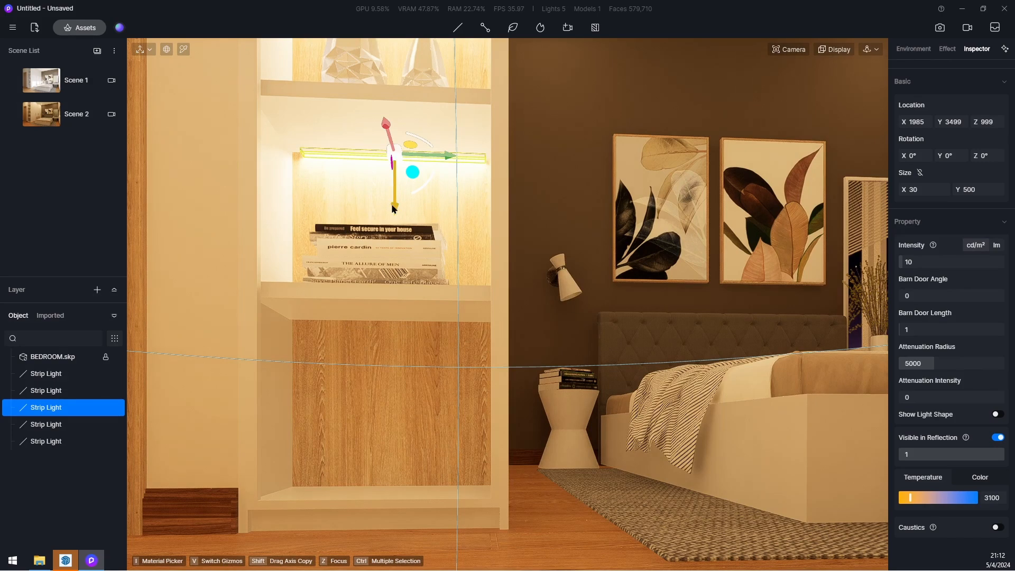
pyautogui.moveTo(393, 208); pyautogui.dragTo(391, 376)
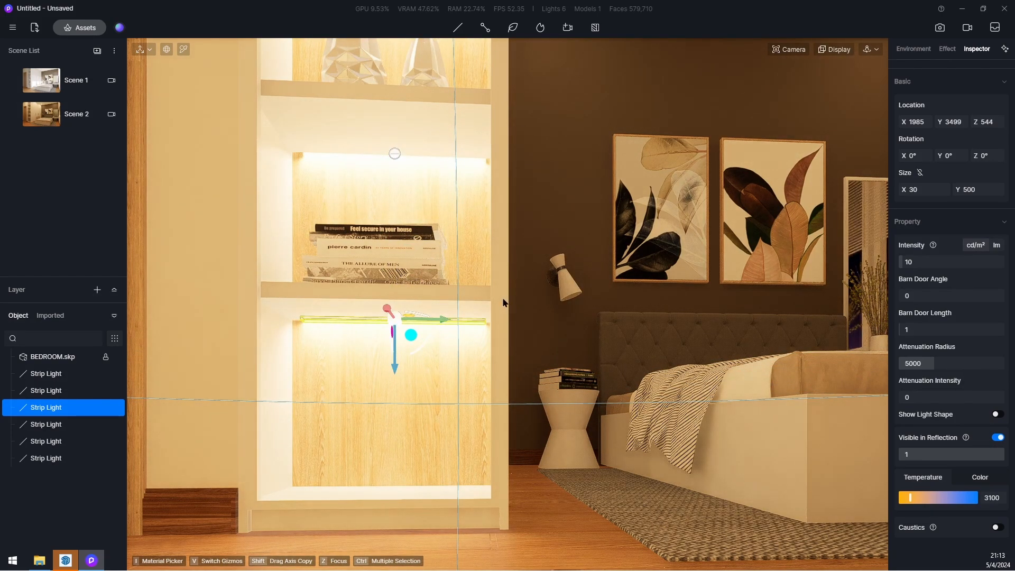
# - Return to Scene 2, turn off the camera's auto exposure and set the exposure to 0.15
pyautogui.moveTo(503, 309); pyautogui.dragTo(334, 392, button='middle')
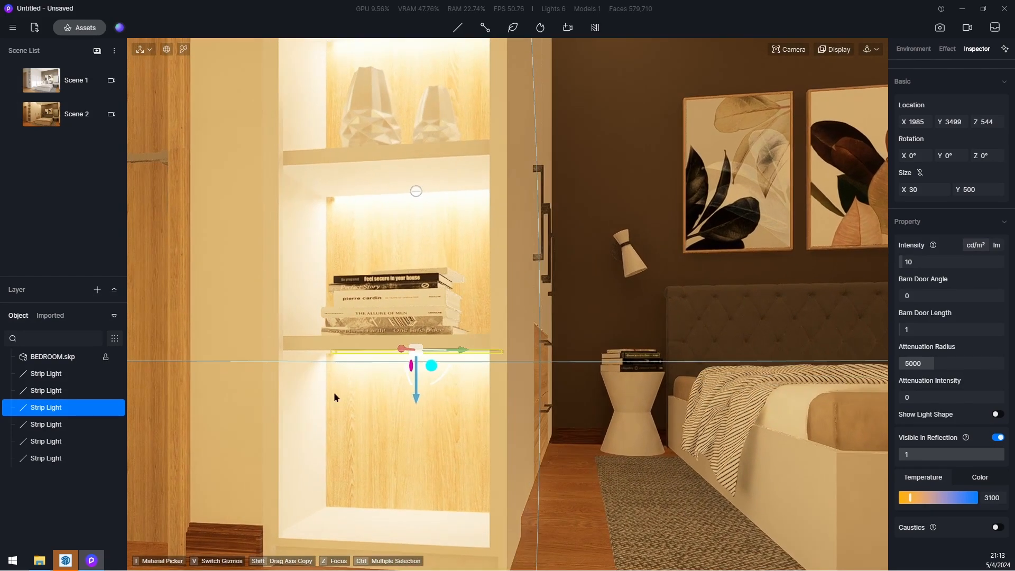
pyautogui.click(84, 120)
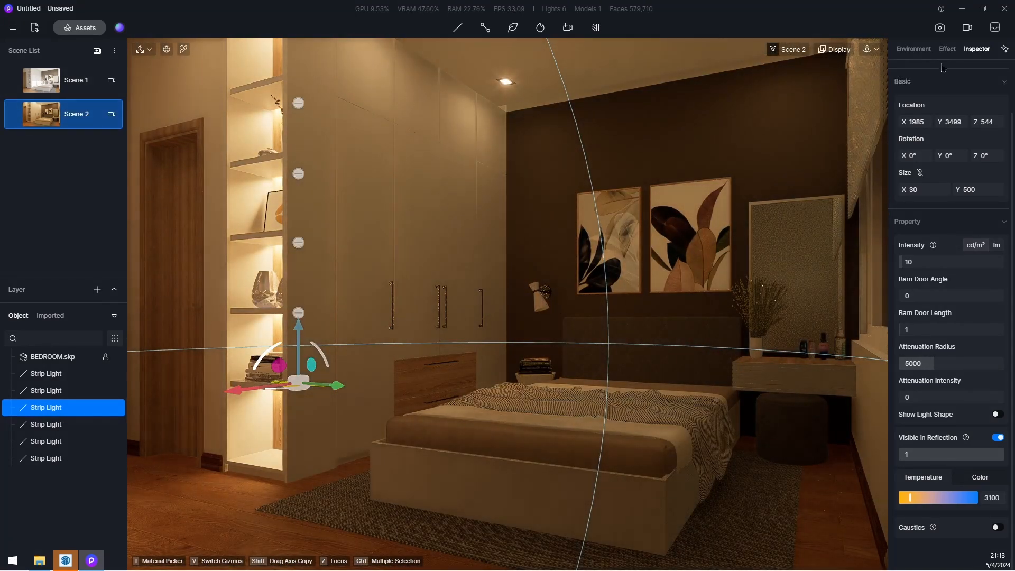
pyautogui.scroll(1, 957, 77)
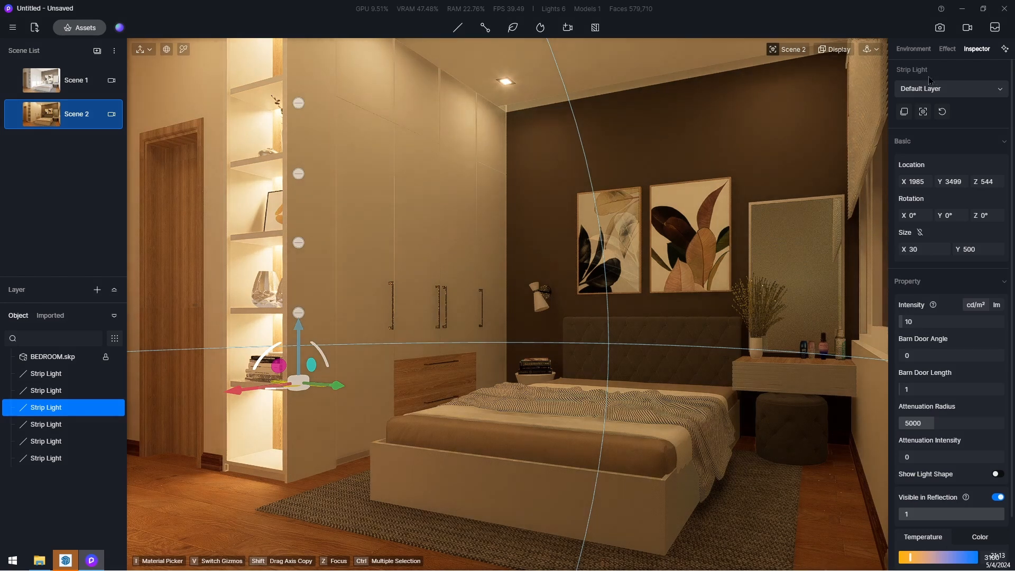
pyautogui.click(786, 53)
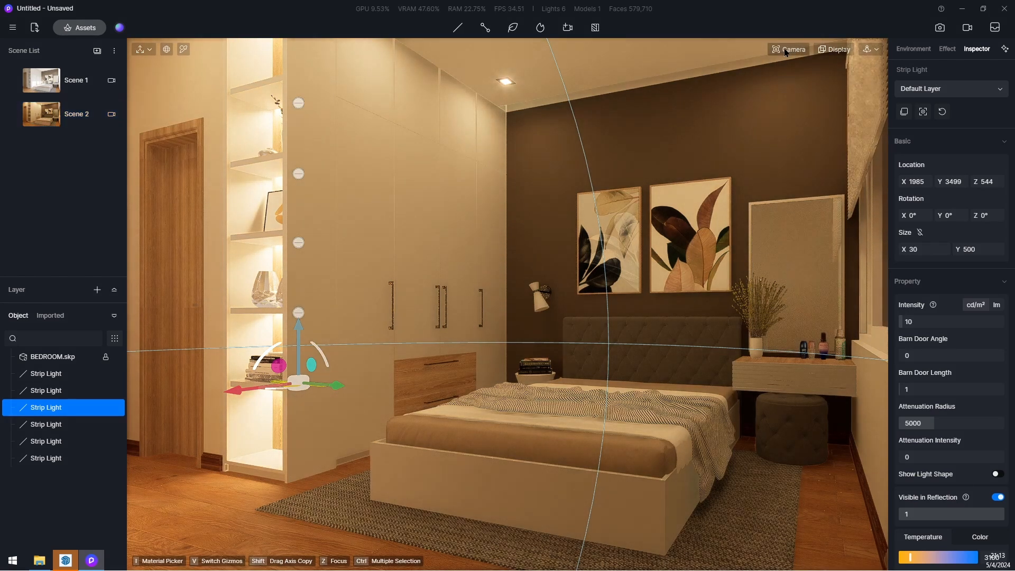
pyautogui.click(785, 52)
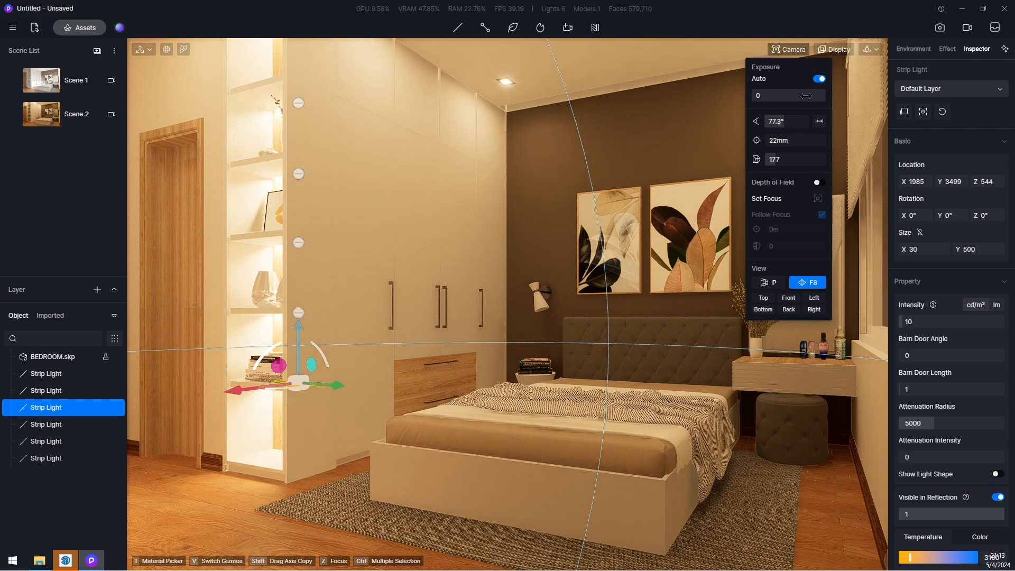
pyautogui.moveTo(804, 95); pyautogui.dragTo(789, 105)
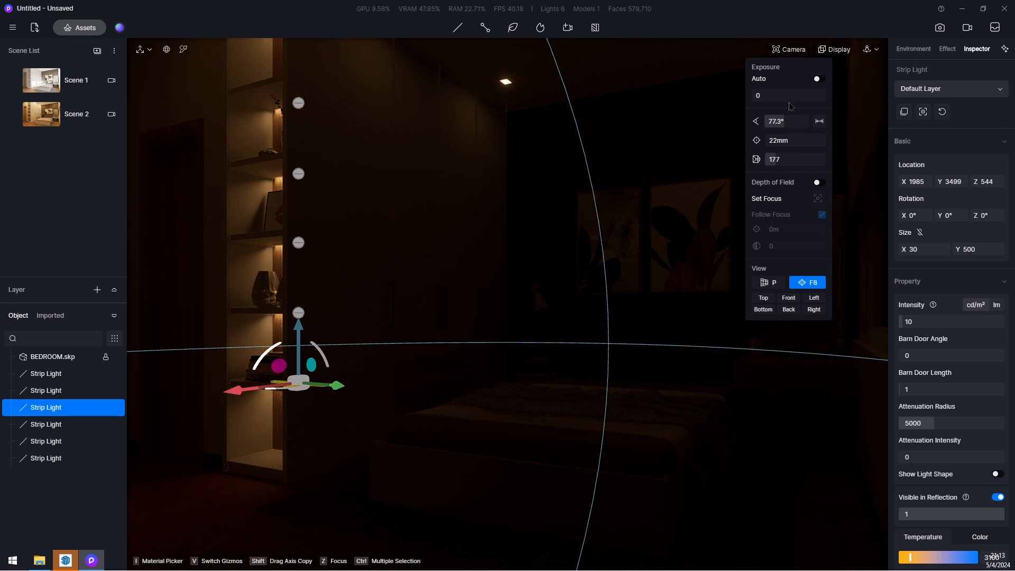
pyautogui.moveTo(791, 100); pyautogui.dragTo(795, 100)
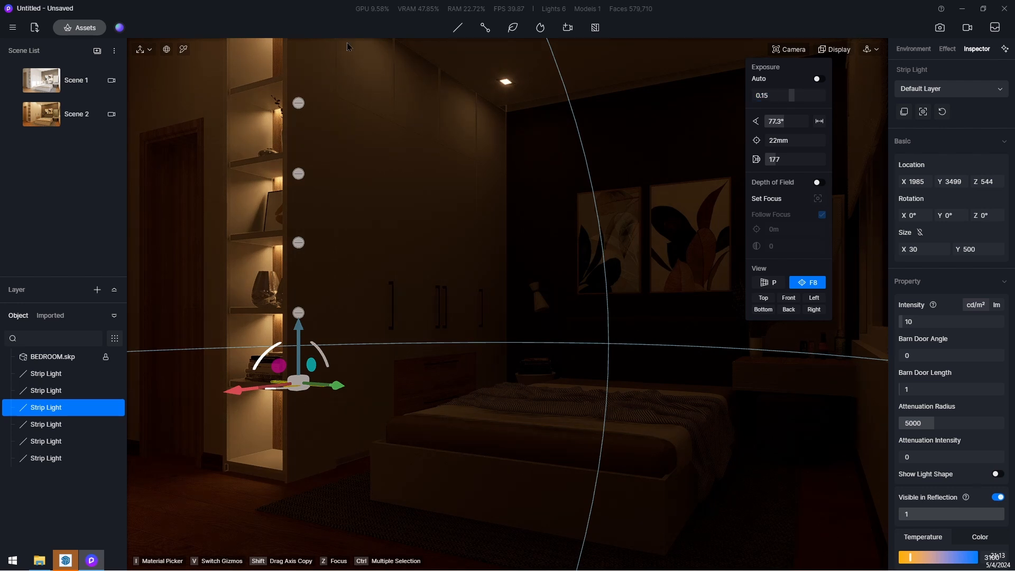
# - Place a spotlight at the ceiling downlight in the corner between wardrobe and headboard wall, at X 670, Y 2848, Z 2947
pyautogui.click(458, 33)
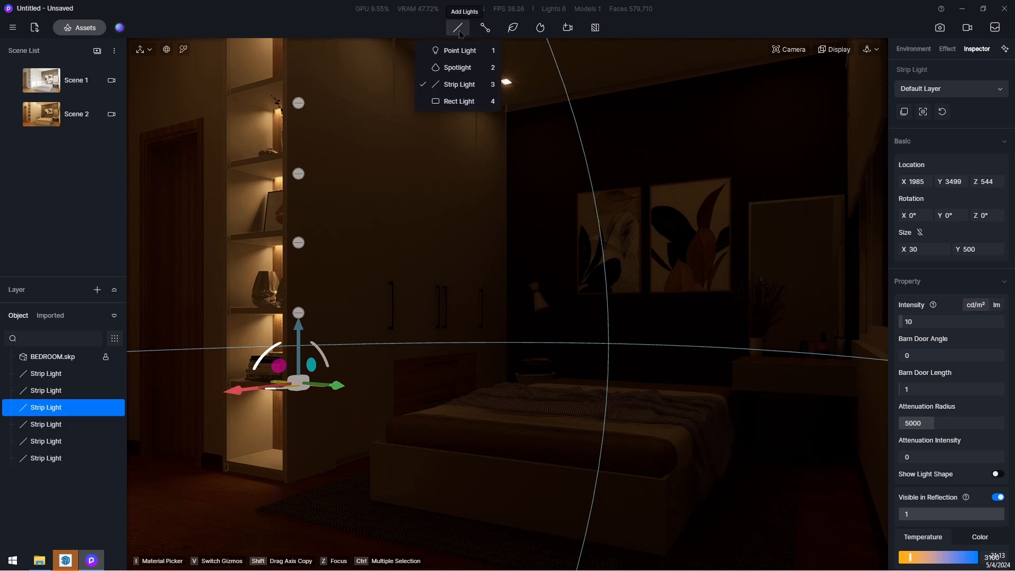
pyautogui.click(458, 33)
pyautogui.click(457, 33)
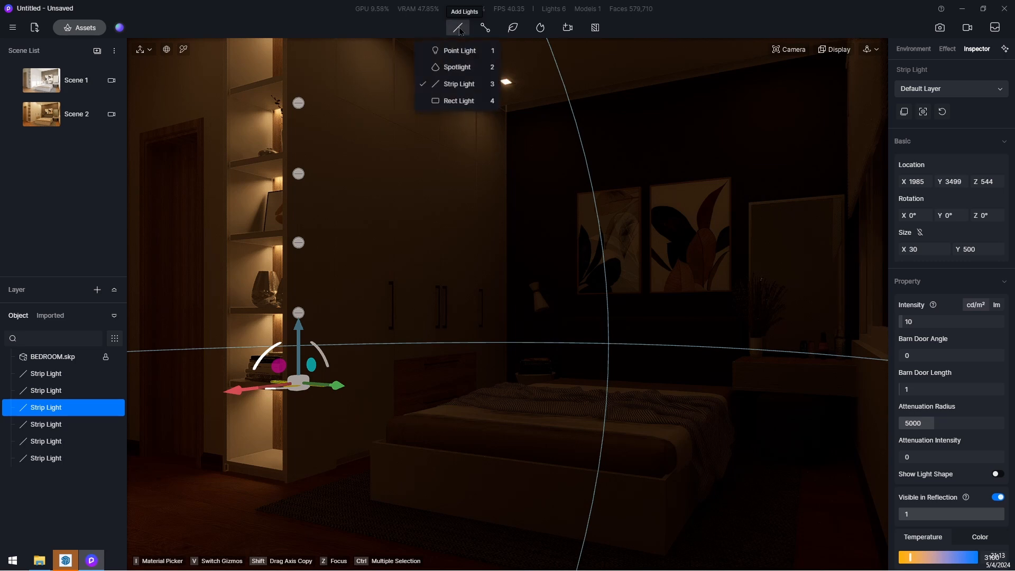
pyautogui.click(458, 69)
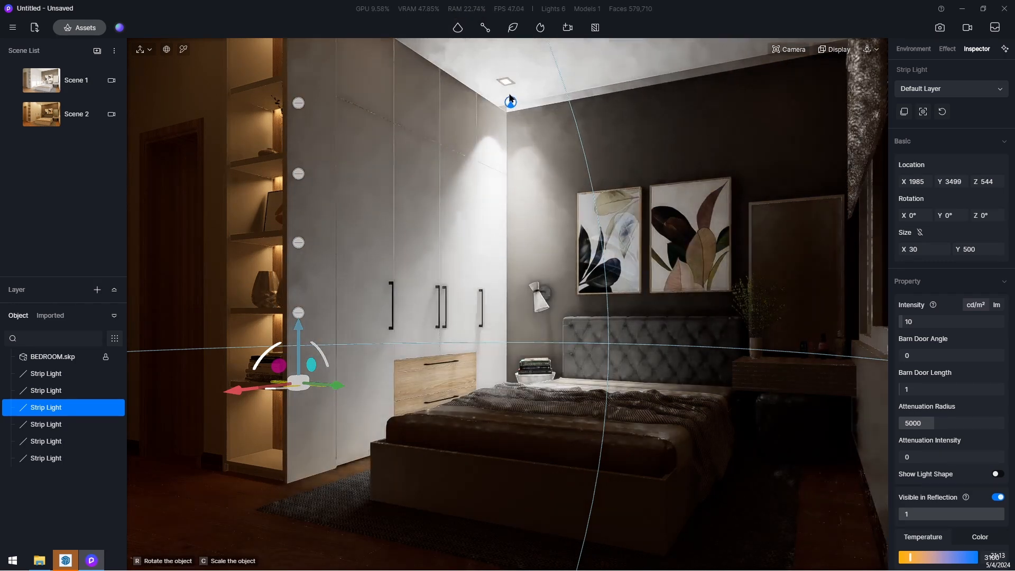
pyautogui.click(505, 86)
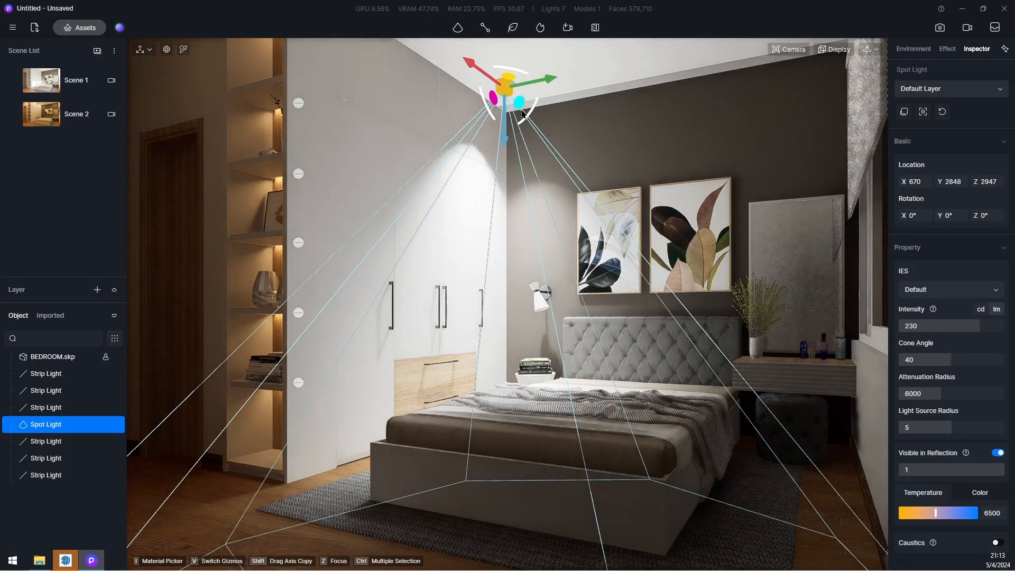
# - Reduce the camera's clipping distance to 86.7
pyautogui.click(802, 54)
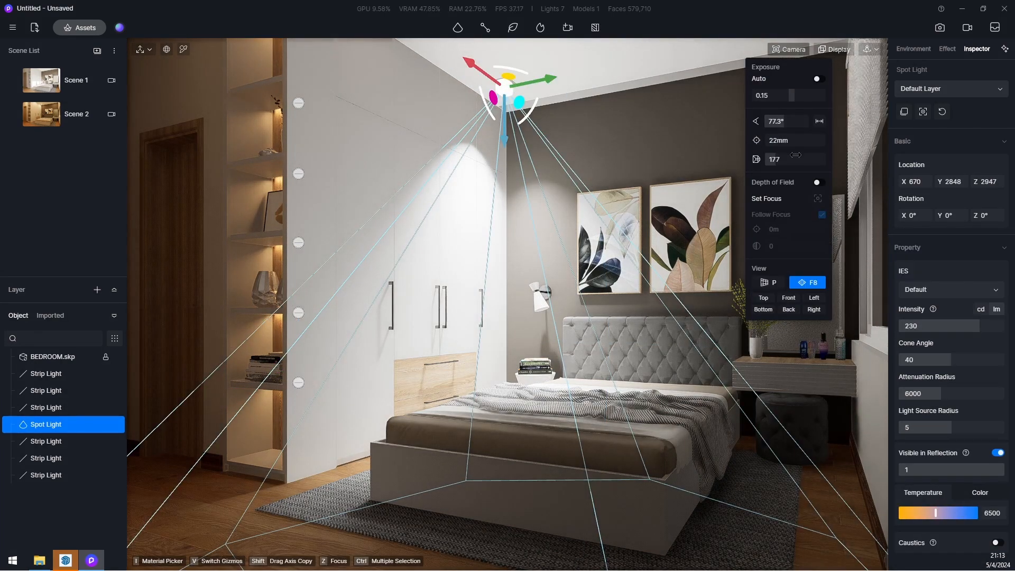
pyautogui.moveTo(776, 161); pyautogui.dragTo(771, 161)
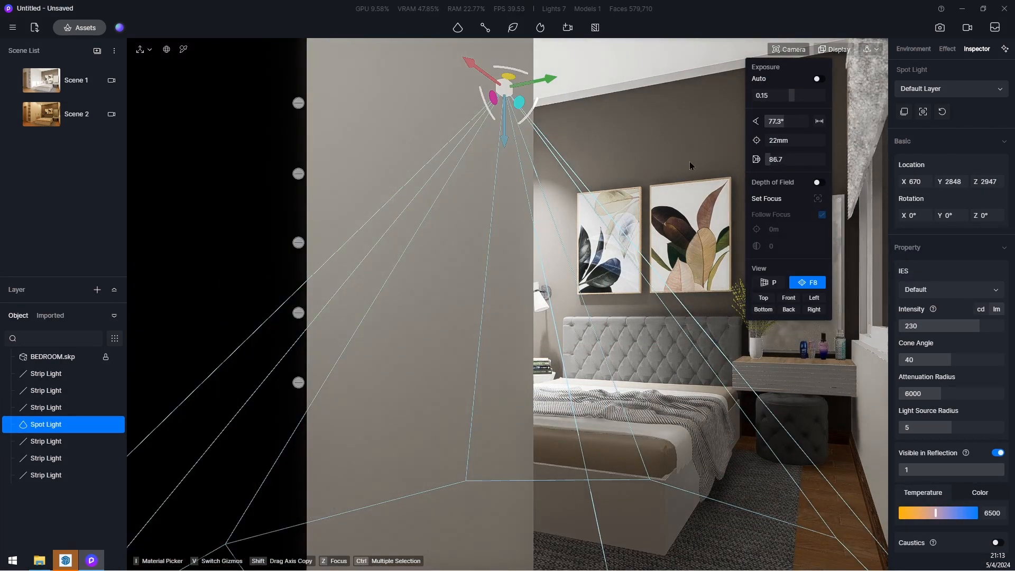
pyautogui.scroll(3, 631, 156)
pyautogui.click(567, 191)
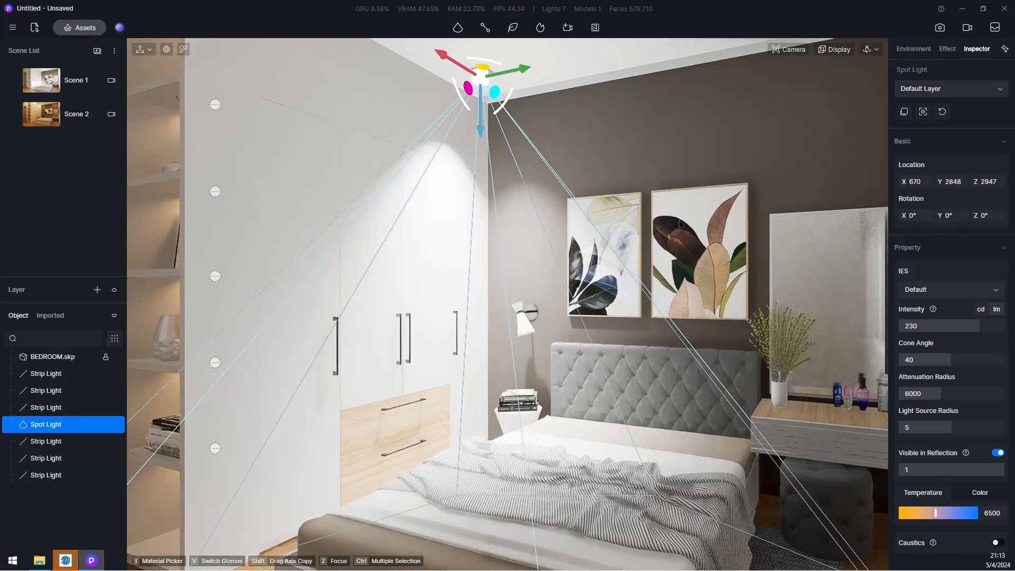
pyautogui.moveTo(567, 190); pyautogui.dragTo(595, 294, button='middle')
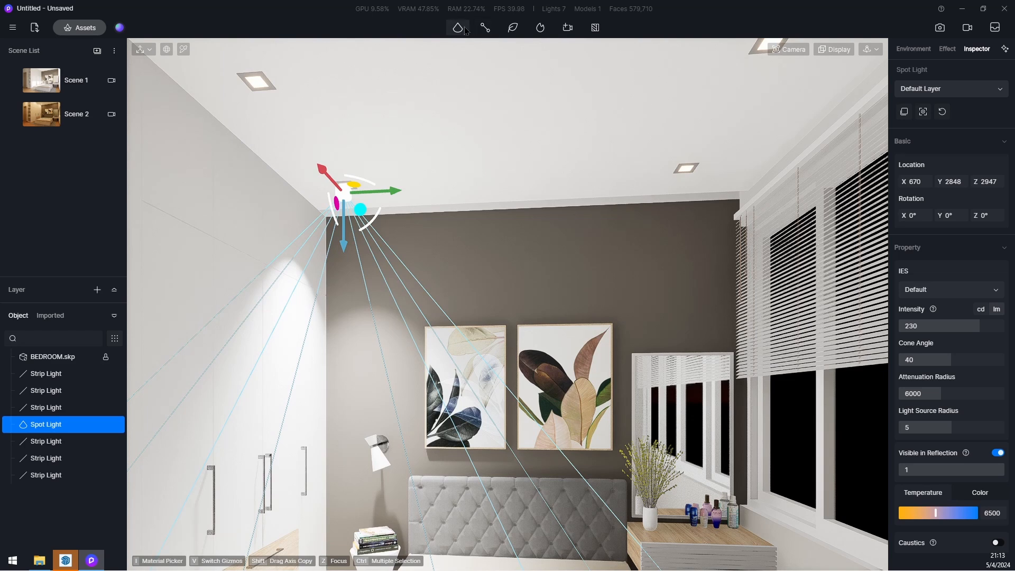
# - Place spotlights at the three remaining ceiling downlights, at X 660 Y 629, X 1712 Y 2837 and X 1730 Y 635, all at Z 2947
pyautogui.moveTo(465, 30)
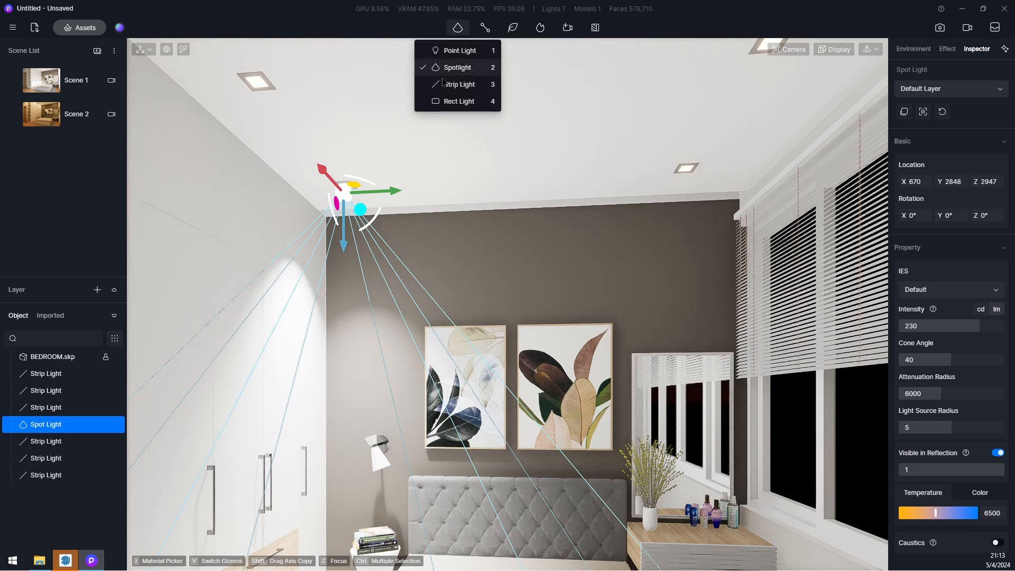
pyautogui.click(678, 190)
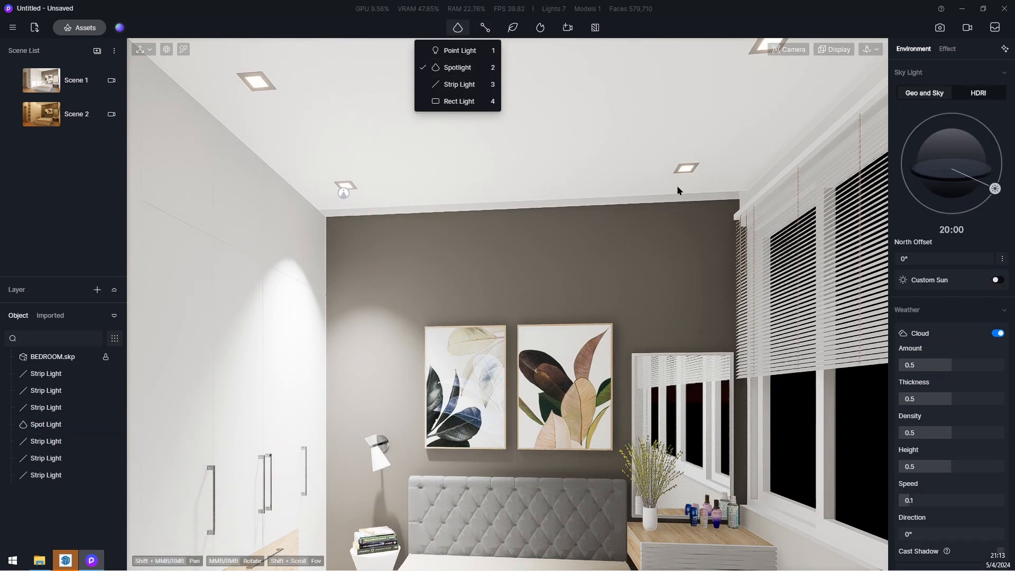
pyautogui.click(687, 184)
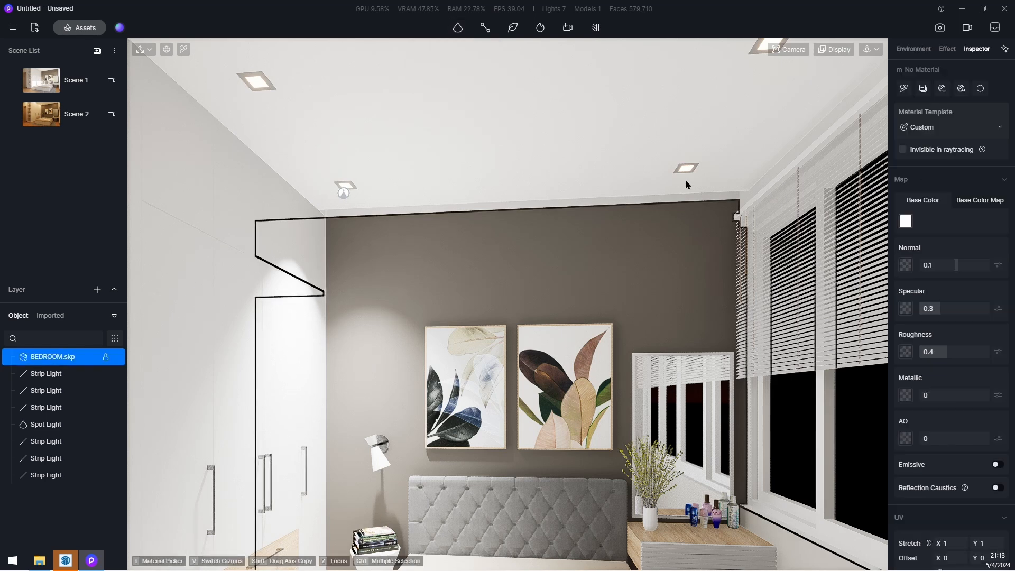
pyautogui.click(674, 180)
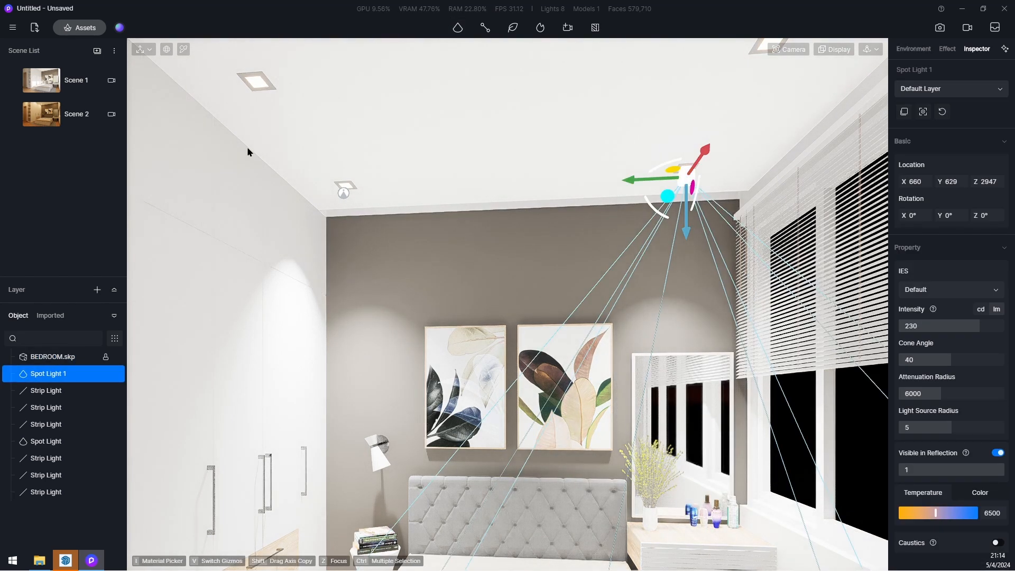
pyautogui.click(256, 91)
pyautogui.moveTo(626, 196); pyautogui.dragTo(551, 240, button='right')
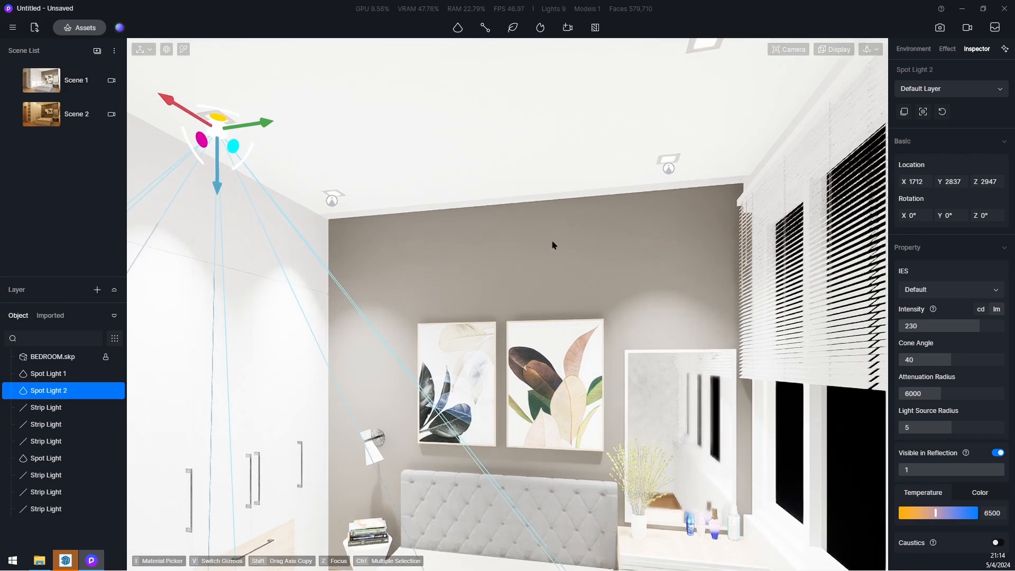
pyautogui.moveTo(708, 207); pyautogui.dragTo(748, 159, button='right')
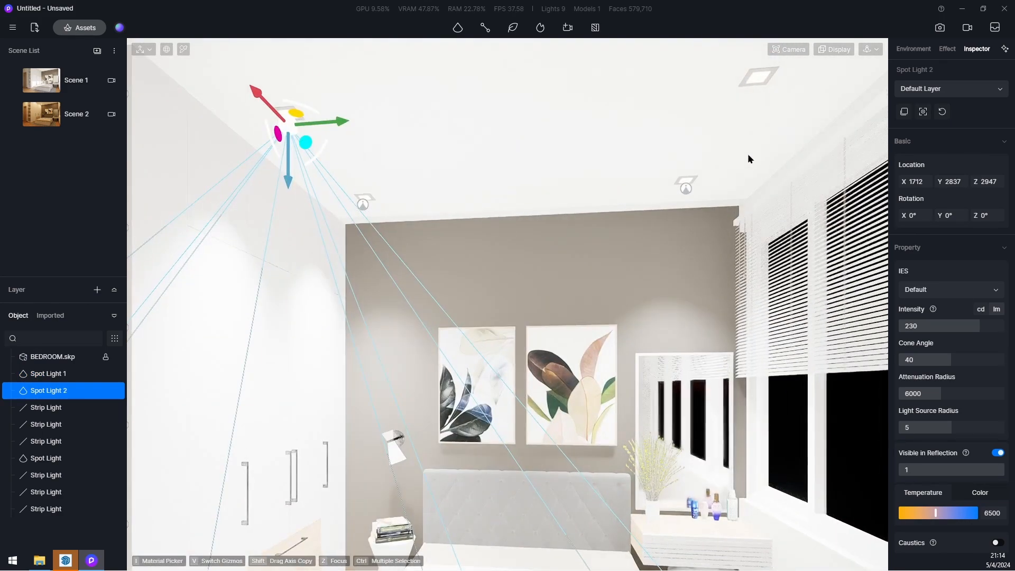
pyautogui.click(754, 76)
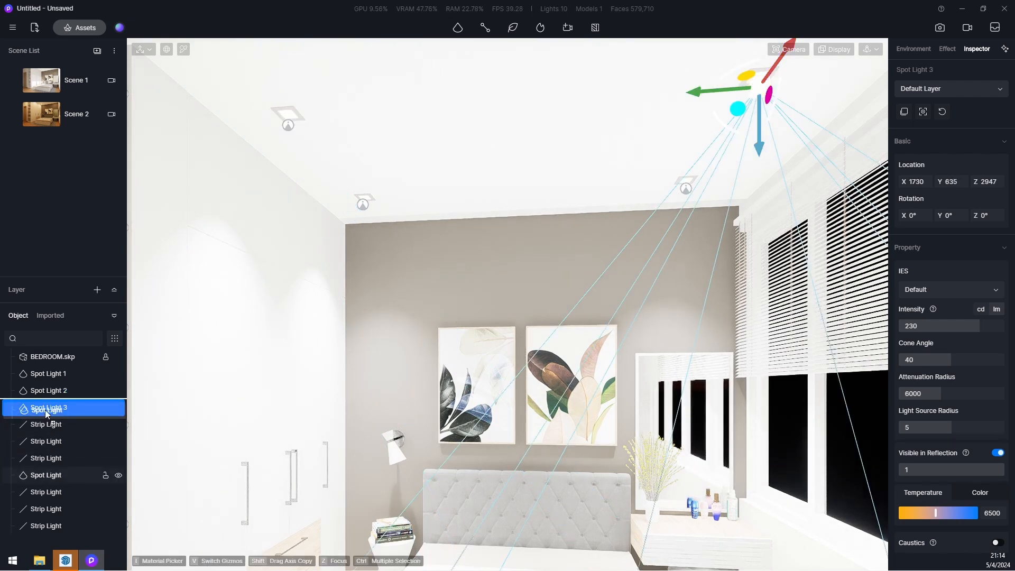
# - Set all four spotlights together to an intensity of 50 lm and a color temperature of 3550
pyautogui.keyDown('shift'); pyautogui.click(54, 374); pyautogui.keyUp('shift')
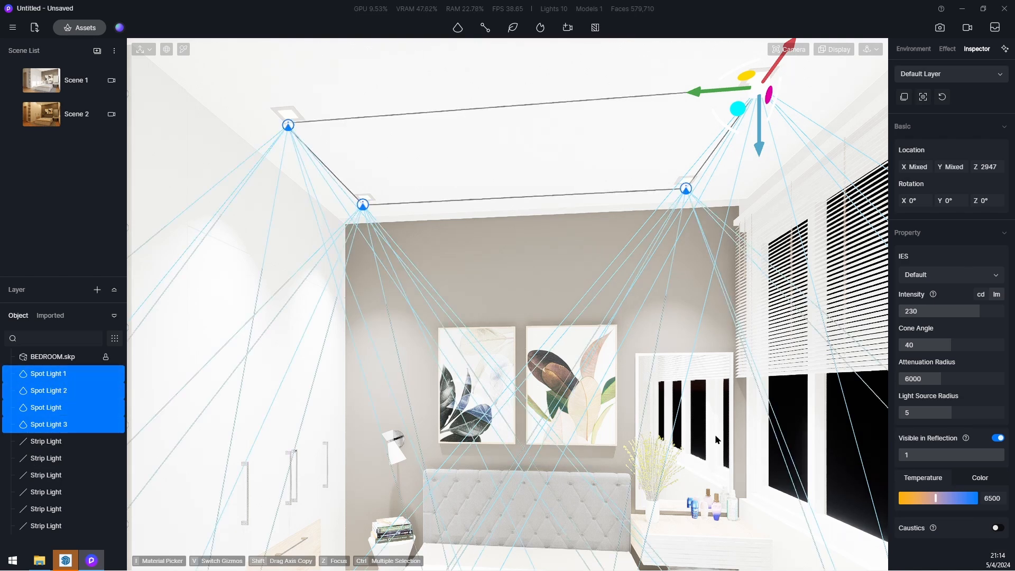
pyautogui.click(926, 311)
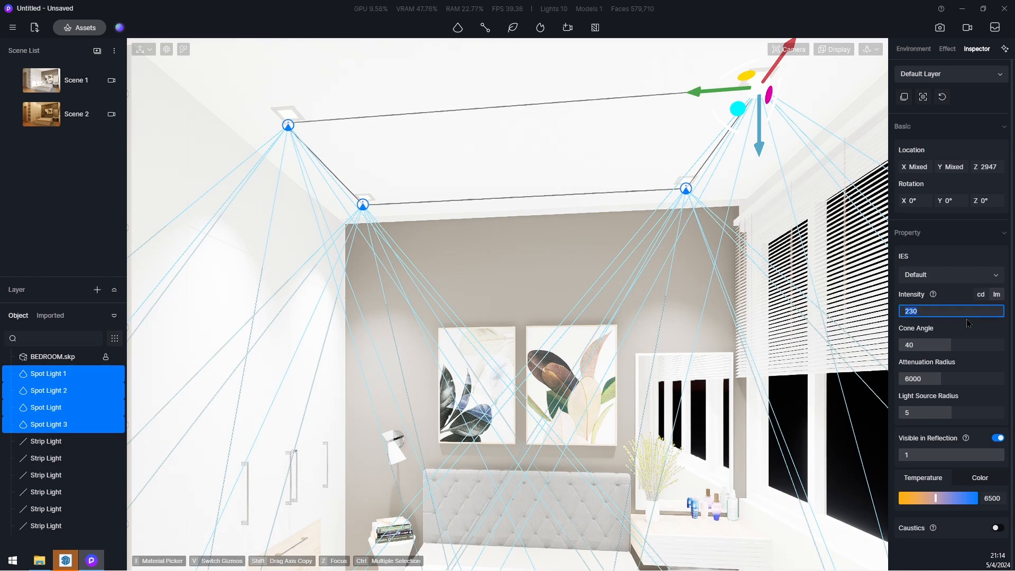
pyautogui.write('50')
pyautogui.press('Return')
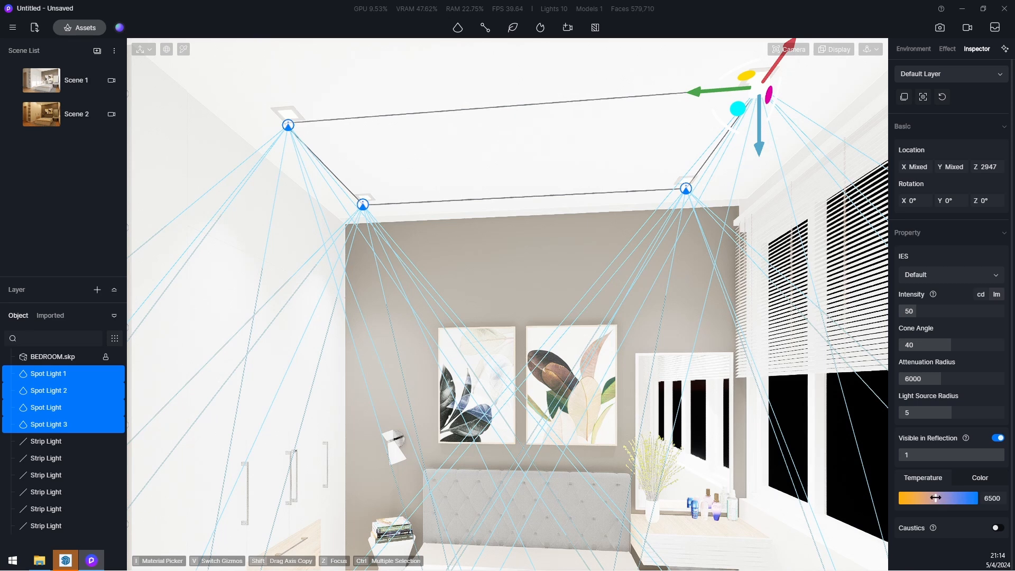
pyautogui.moveTo(937, 498); pyautogui.dragTo(914, 506)
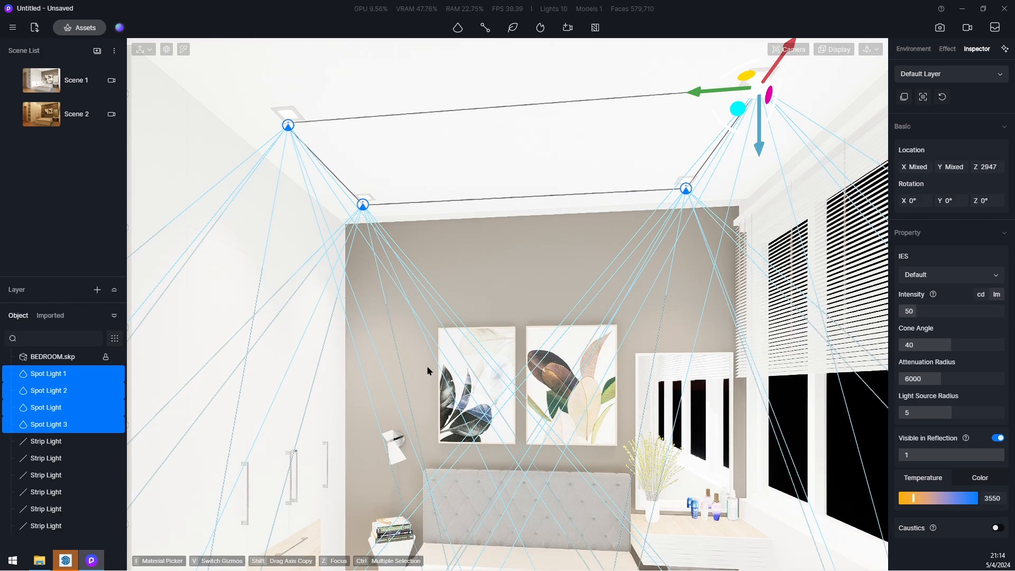
# - Return to the Scene 2 view and set the four spotlights' intensity to 25 lm
pyautogui.click(91, 118)
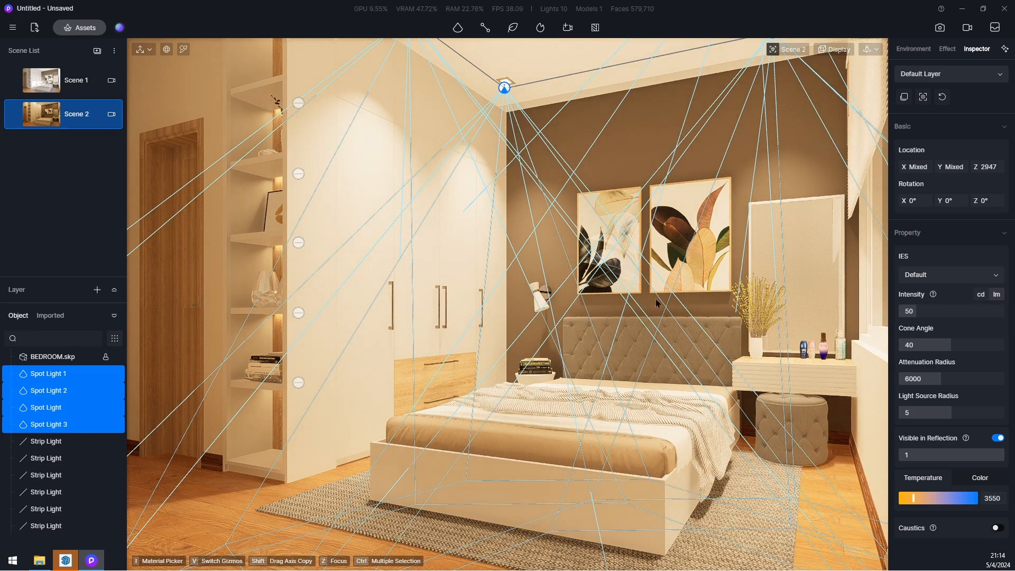
pyautogui.click(915, 312)
pyautogui.press('Return')
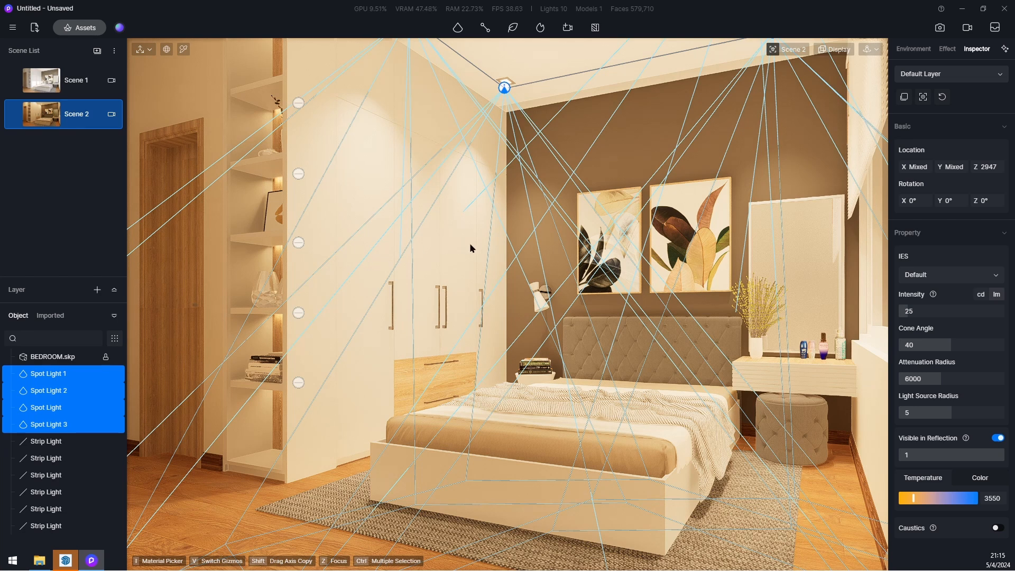
# - Set the intensity of all six shelf strip lights to 5 cd/m²
pyautogui.click(57, 442)
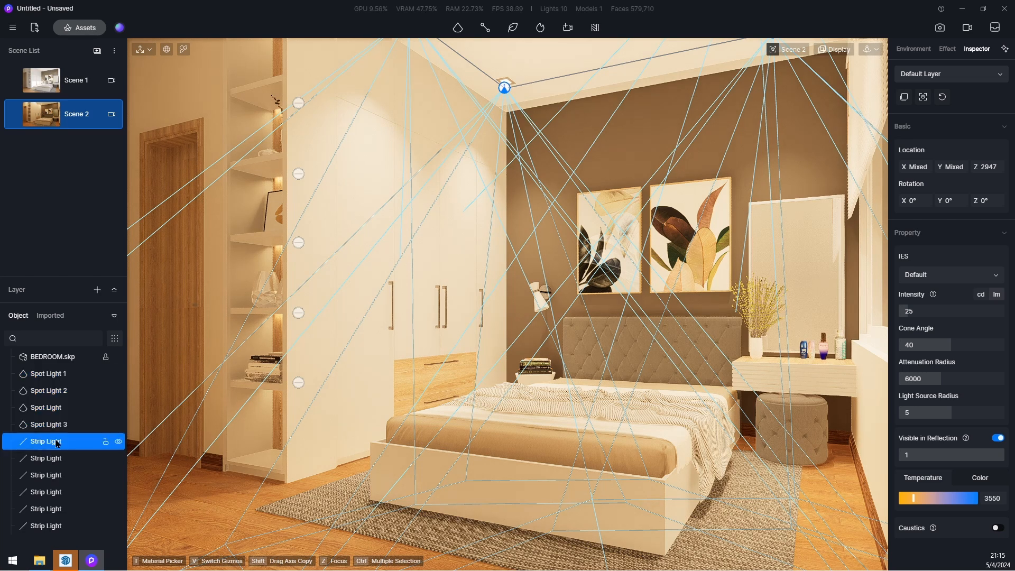
pyautogui.keyDown('shift'); pyautogui.click(46, 527); pyautogui.keyUp('shift')
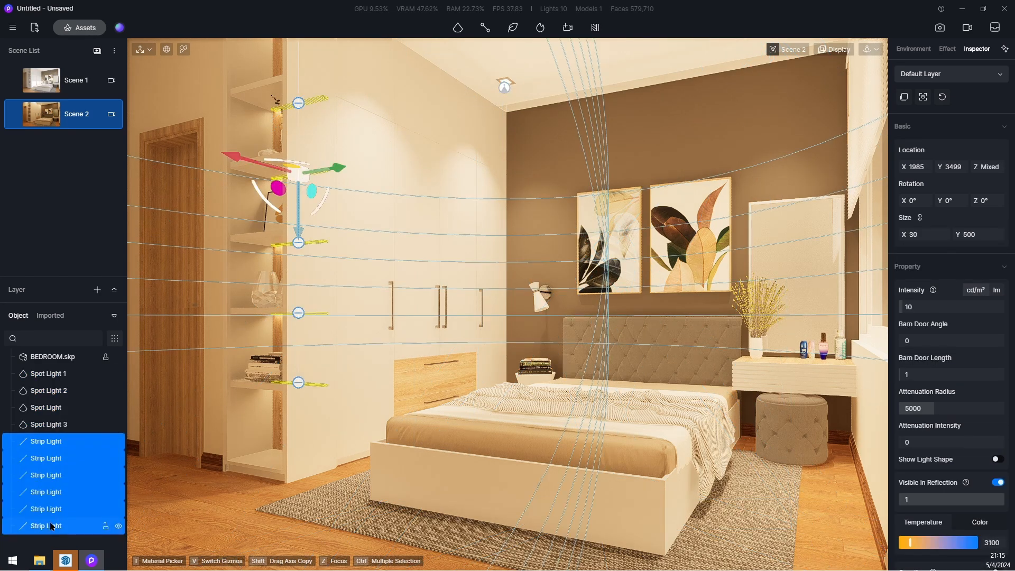
pyautogui.click(914, 305)
pyautogui.write('5')
pyautogui.press('Return')
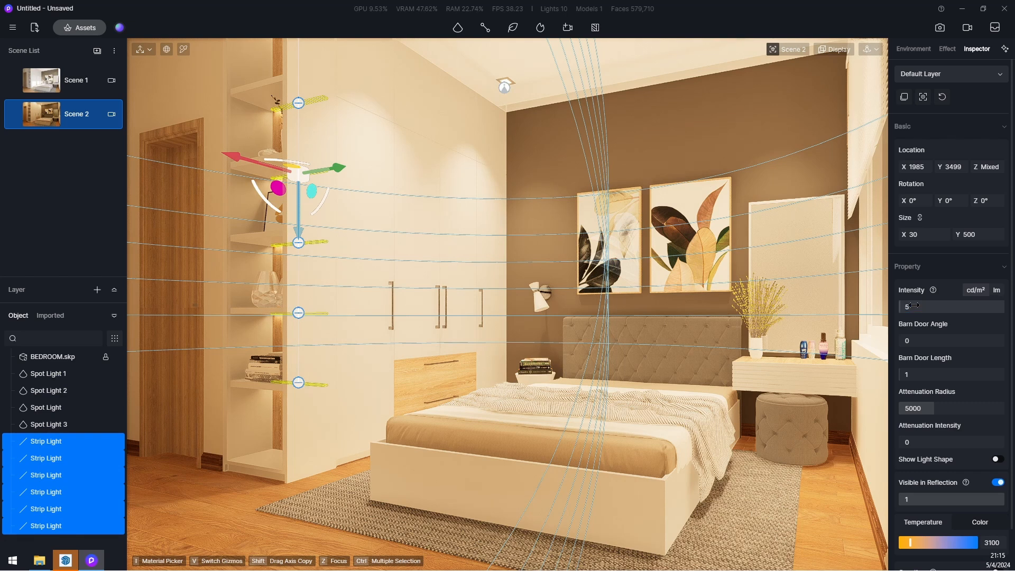
# - Turn off auto exposure, set the camera exposure to -0.04 and update Scene 2 with the new settings
pyautogui.click(790, 49)
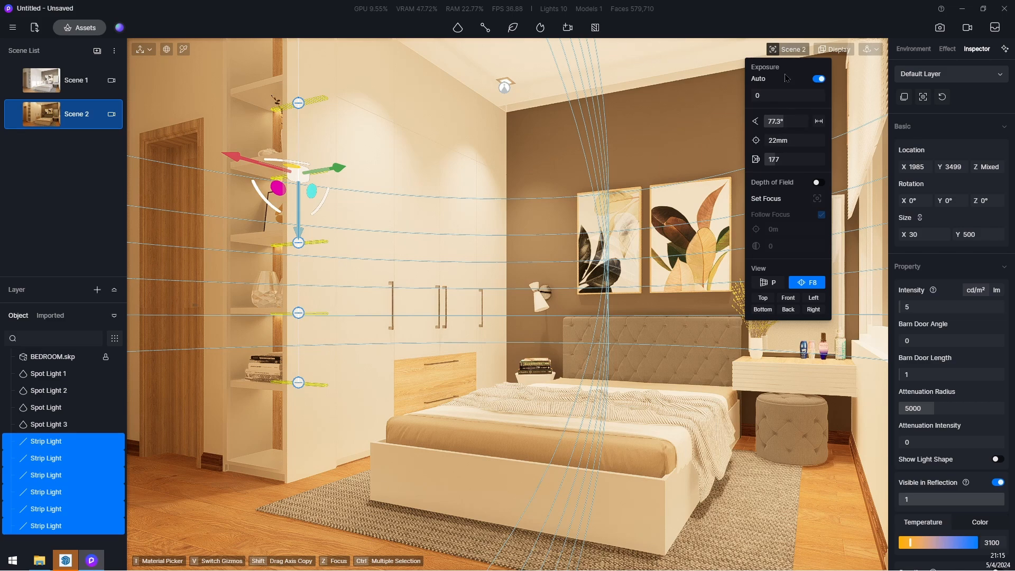
pyautogui.click(820, 79)
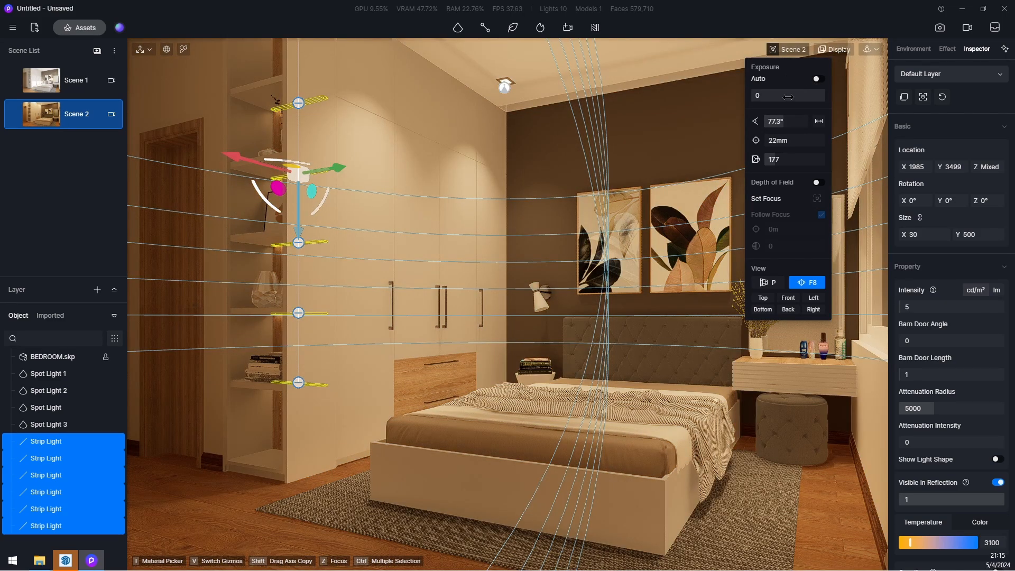
pyautogui.moveTo(789, 97); pyautogui.dragTo(788, 100)
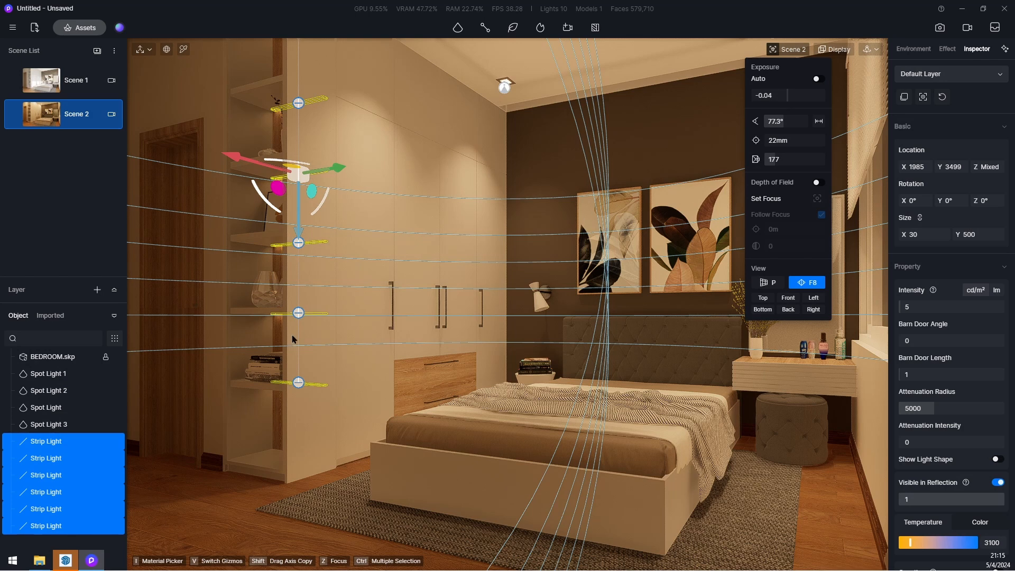
pyautogui.click(13, 119)
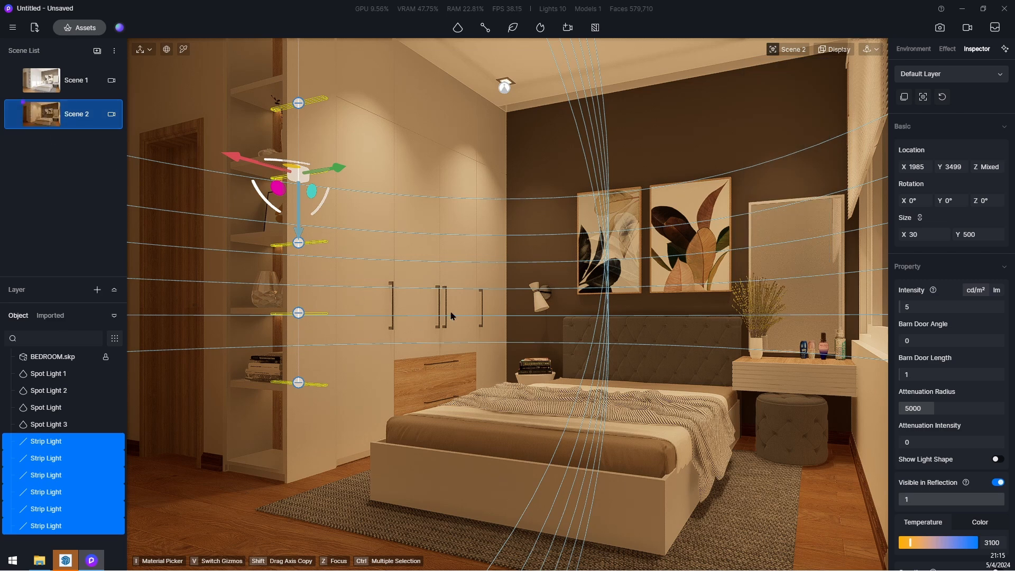
# - Place a point light at the opening of the wall lamp beside the bed
pyautogui.click(464, 32)
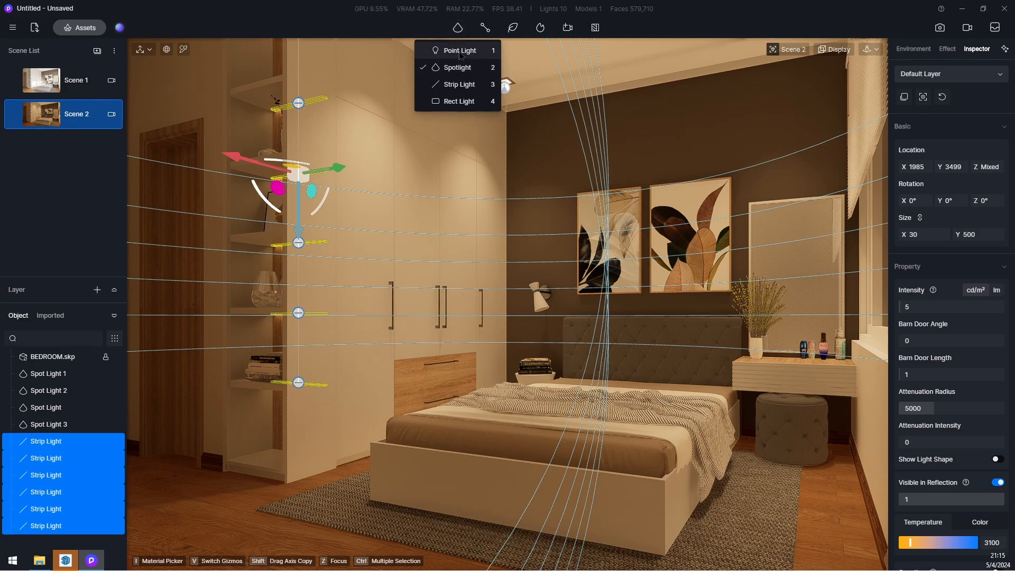
pyautogui.click(459, 53)
pyautogui.scroll(3, 562, 339)
pyautogui.scroll(5, 523, 306)
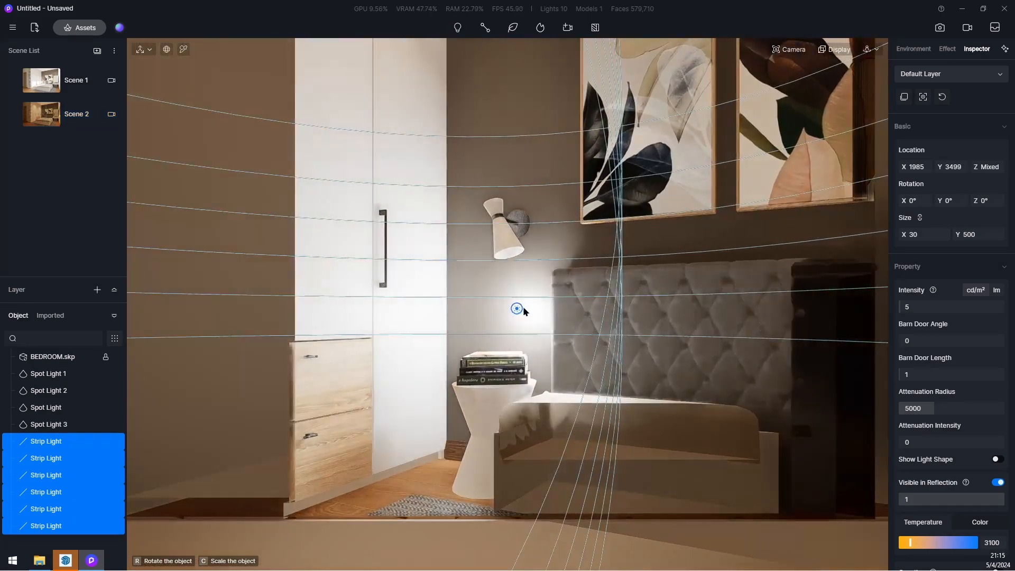
pyautogui.moveTo(523, 306); pyautogui.dragTo(315, 84, button='right')
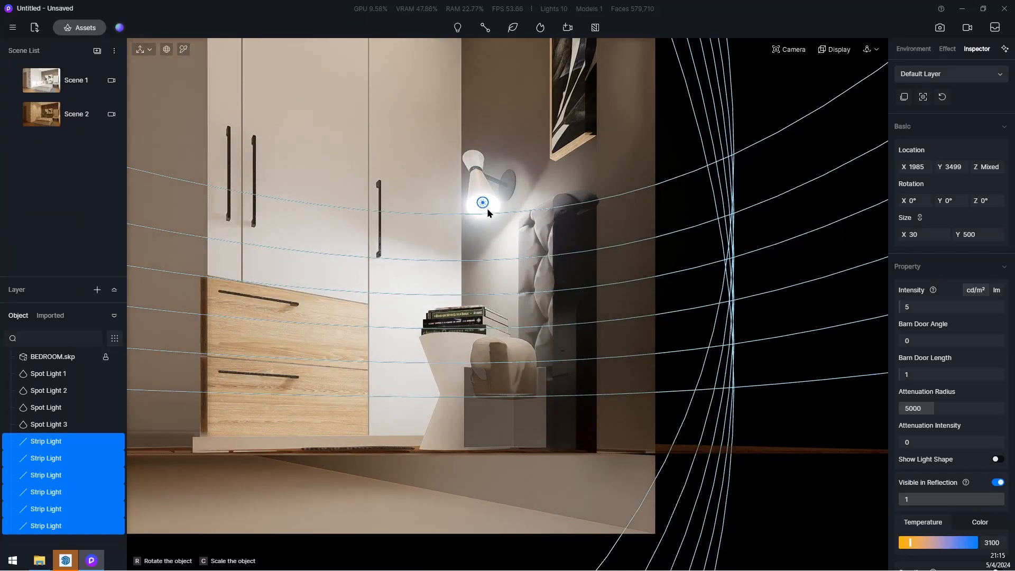
pyautogui.click(487, 208)
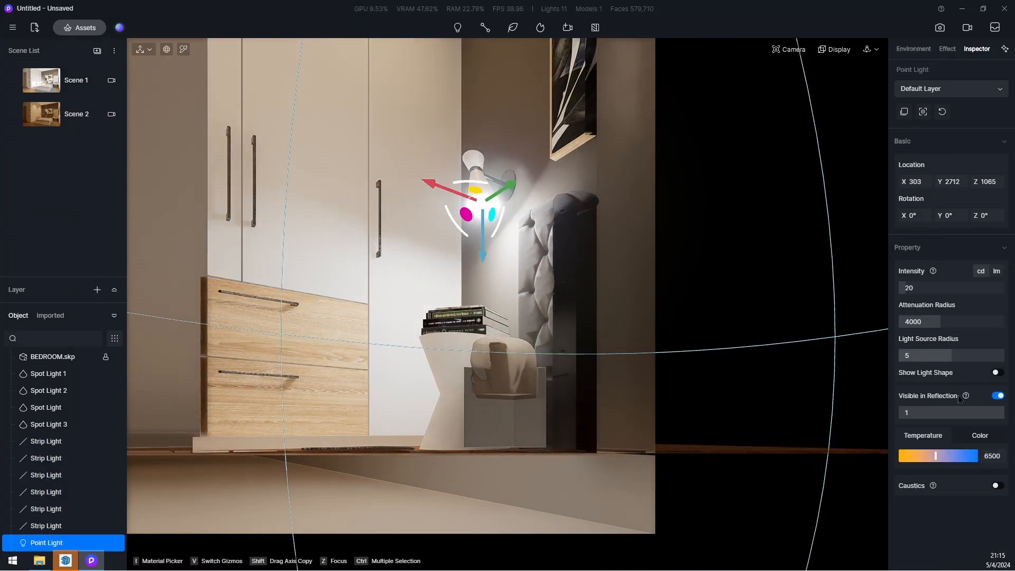
# - Set the wall lamp point light's color temperature to 9650 and, from the Scene 2 view, its intensity to 10 cd
pyautogui.moveTo(947, 458); pyautogui.dragTo(960, 457)
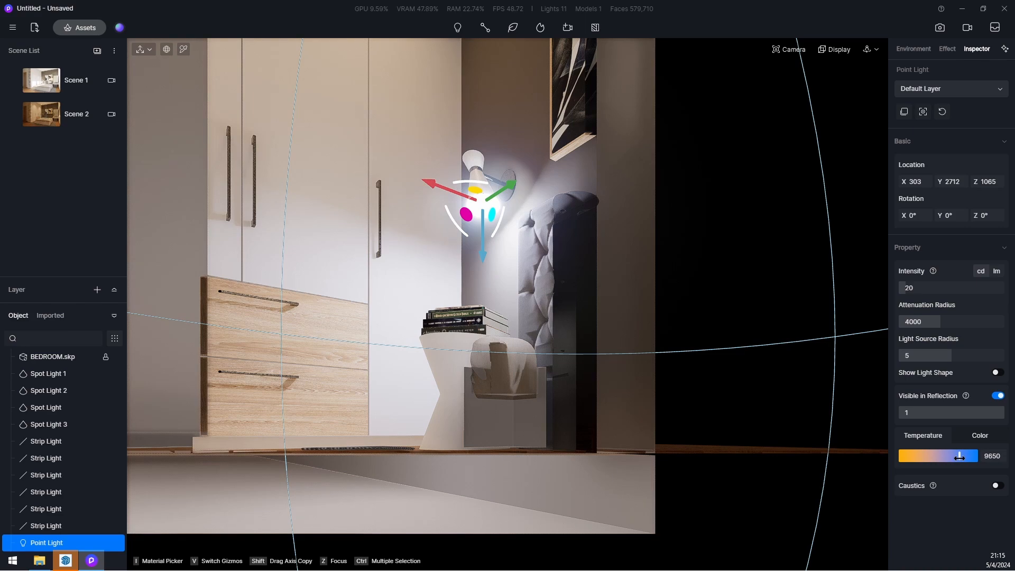
pyautogui.click(78, 118)
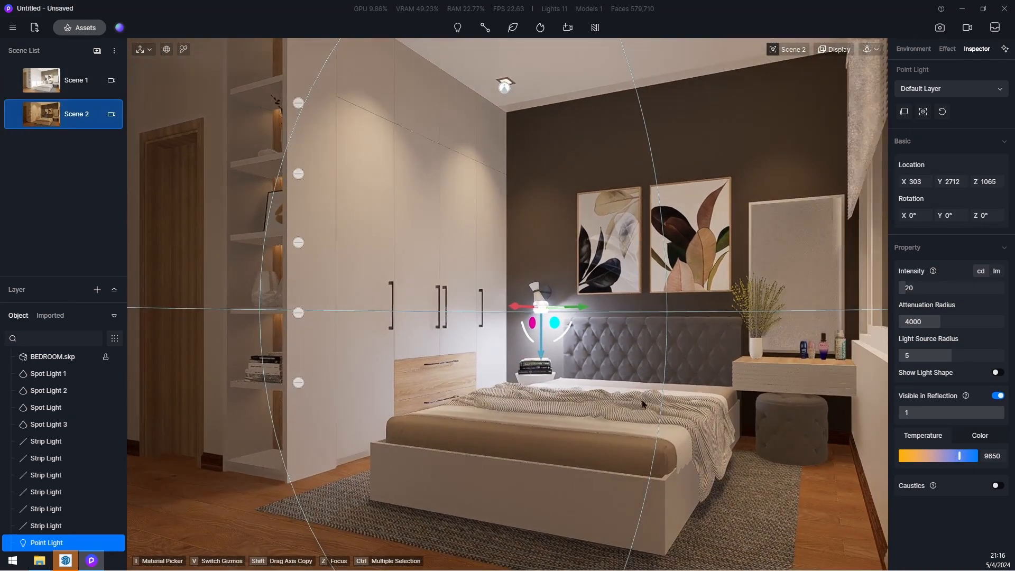
pyautogui.moveTo(912, 289); pyautogui.dragTo(926, 291)
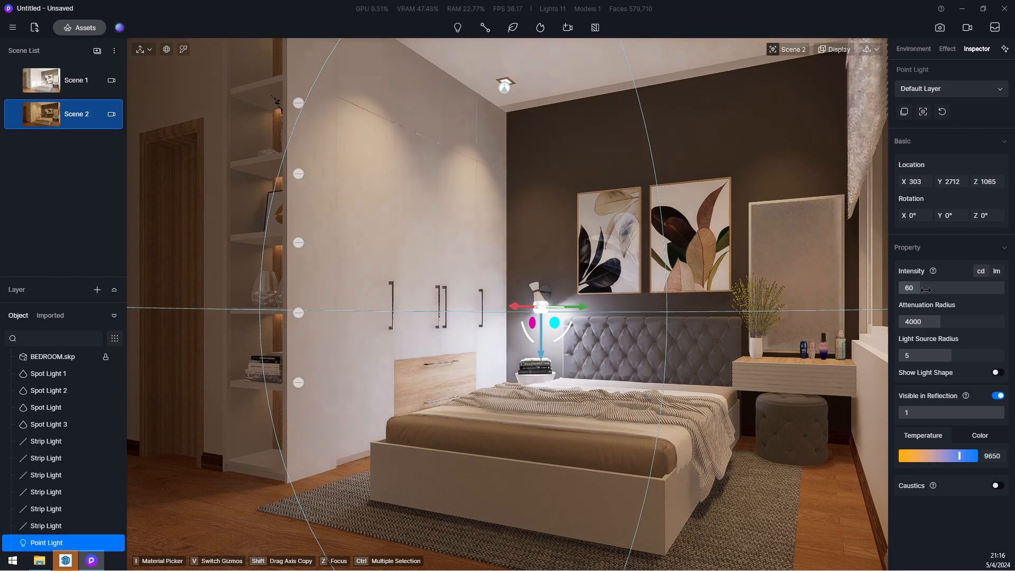
pyautogui.click(926, 290)
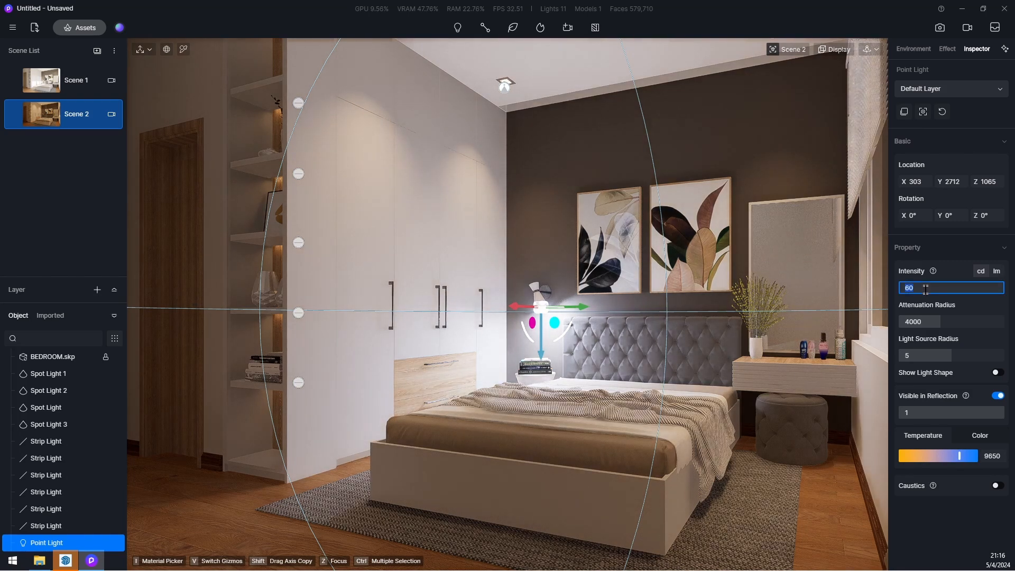
pyautogui.write('10')
pyautogui.press('Return')
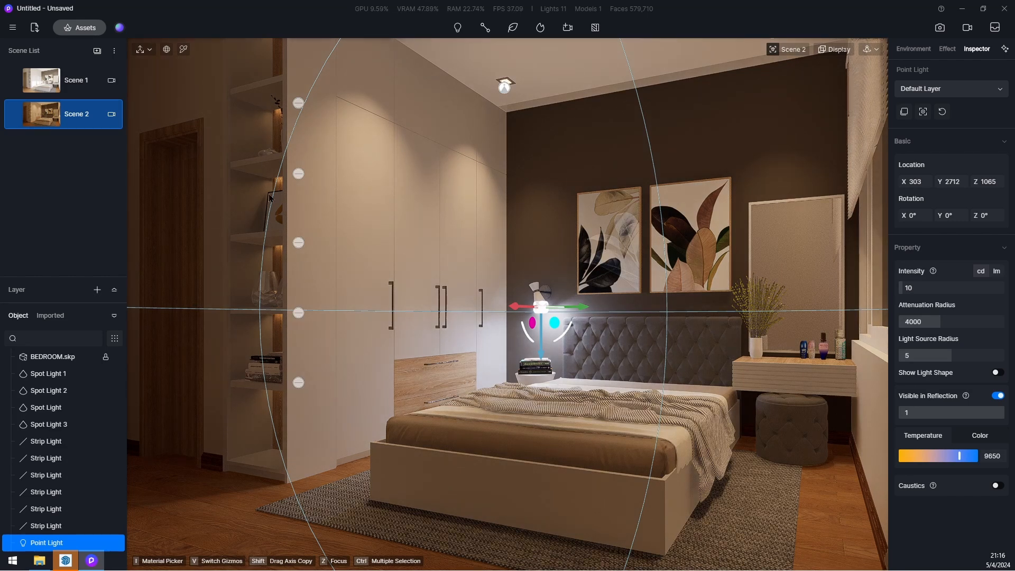
# - Set the intensity of all six shelf strip lights to 10 cd/m²
pyautogui.click(62, 444)
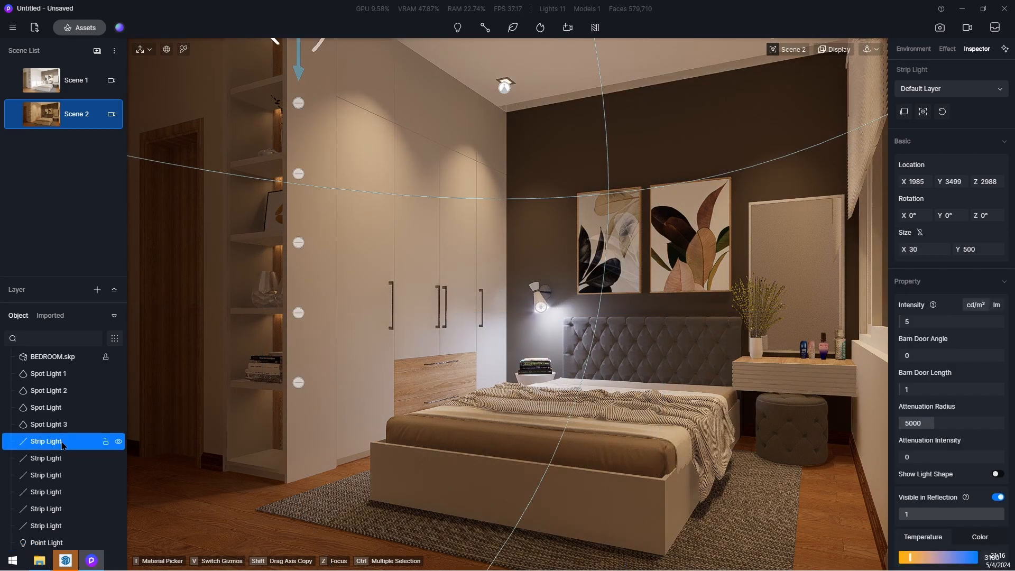
pyautogui.keyDown('shift'); pyautogui.click(60, 526); pyautogui.keyUp('shift')
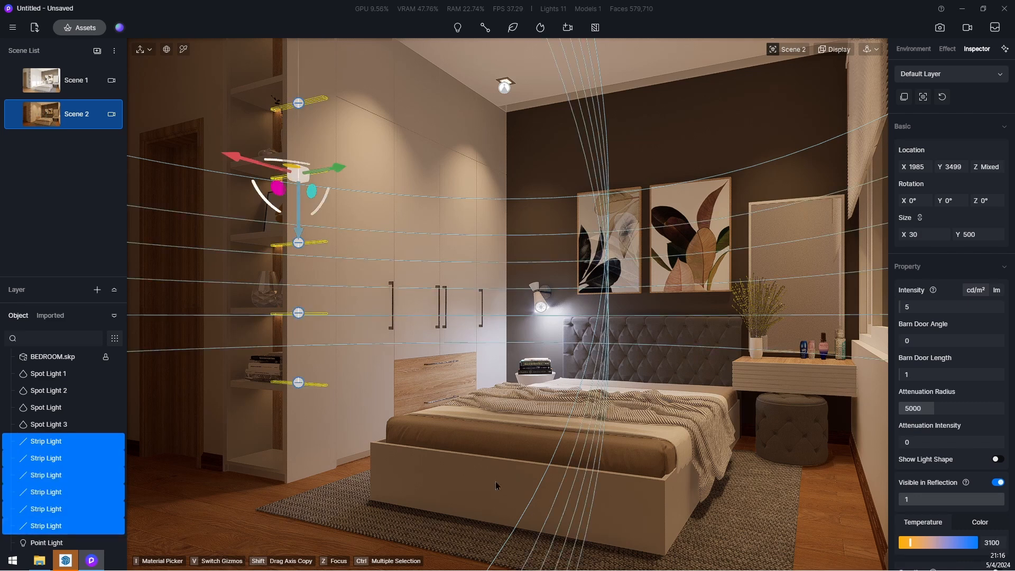
pyautogui.click(939, 308)
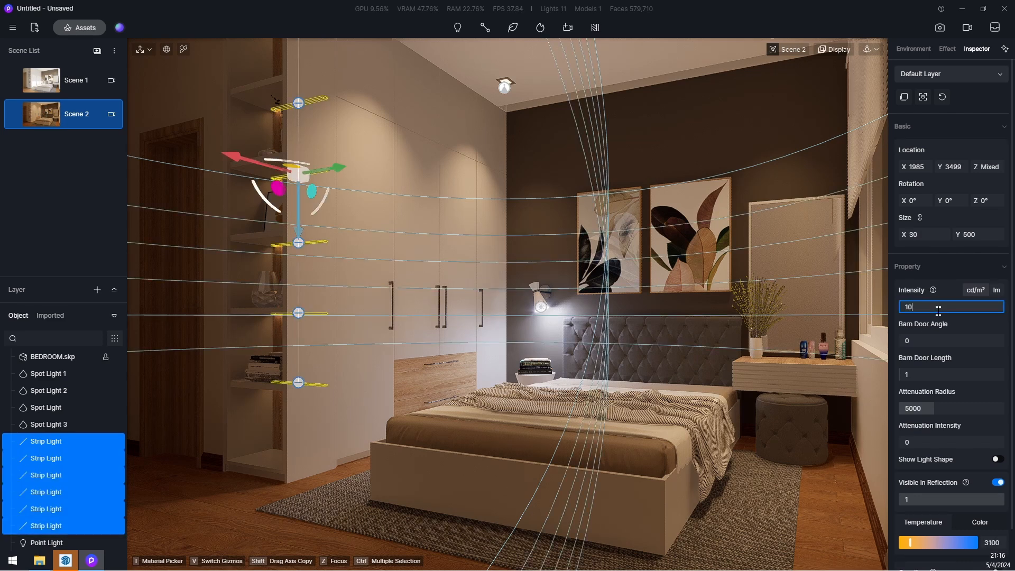
pyautogui.press('Return')
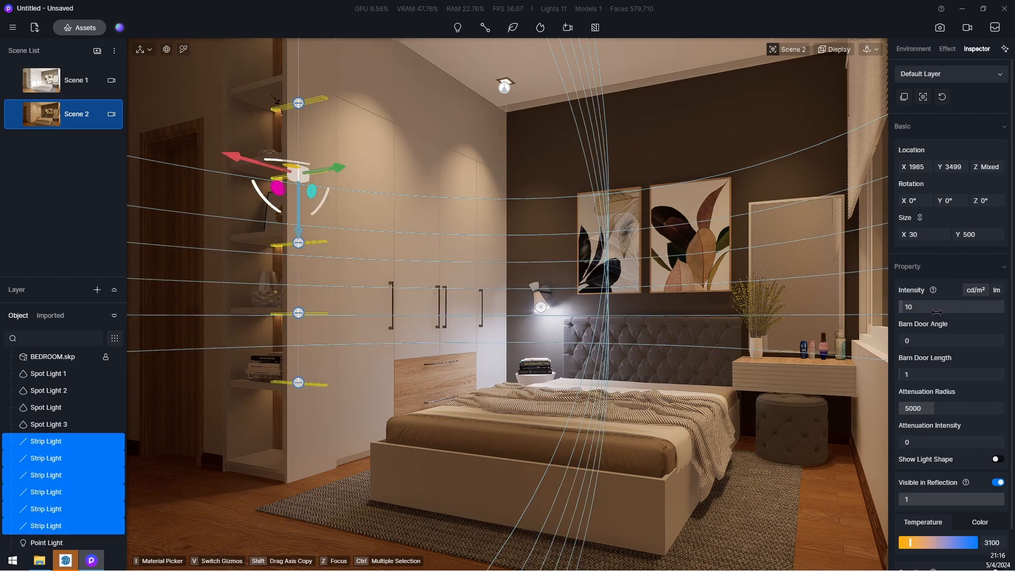
pyautogui.click(512, 400)
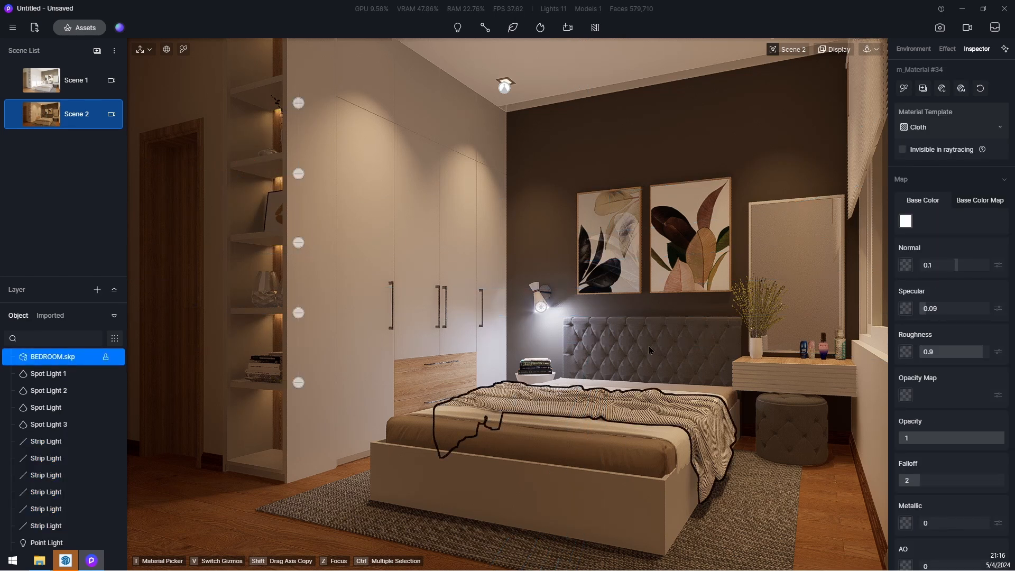
# - Select all four spotlights and try the IES 06 profile with an intensity of 1.5 lm
pyautogui.click(51, 376)
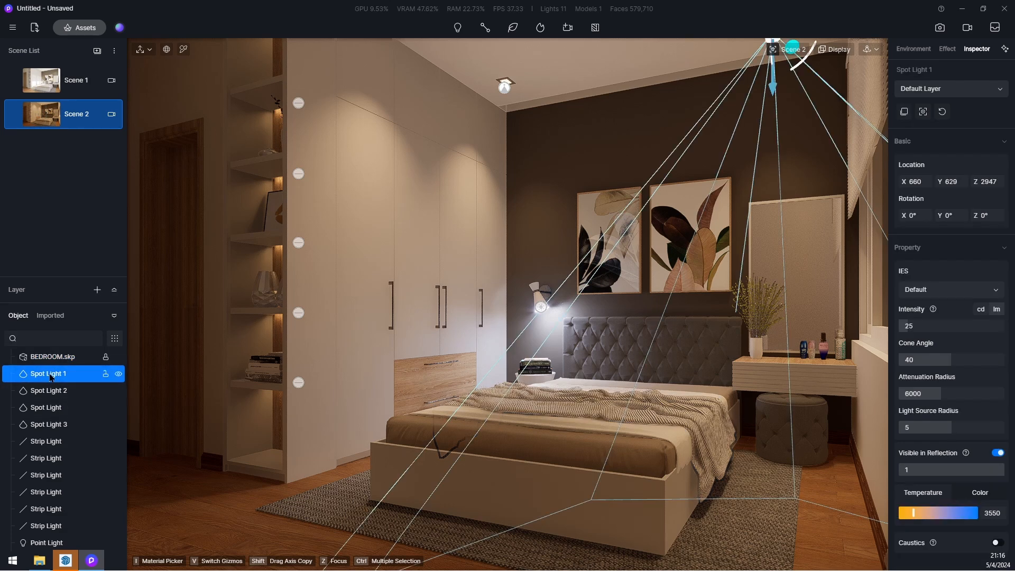
pyautogui.keyDown('shift'); pyautogui.click(40, 425); pyautogui.keyUp('shift')
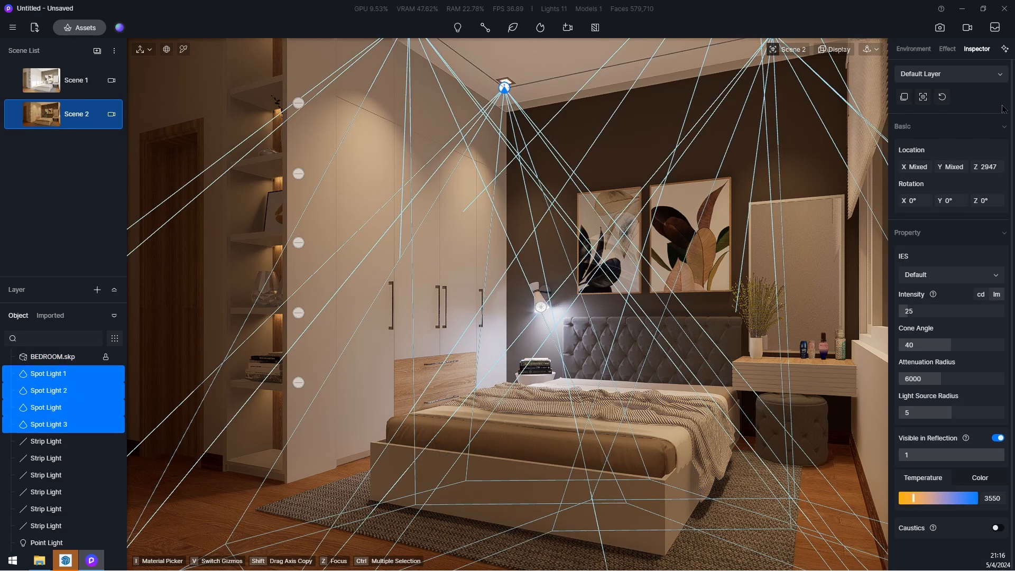
pyautogui.click(966, 78)
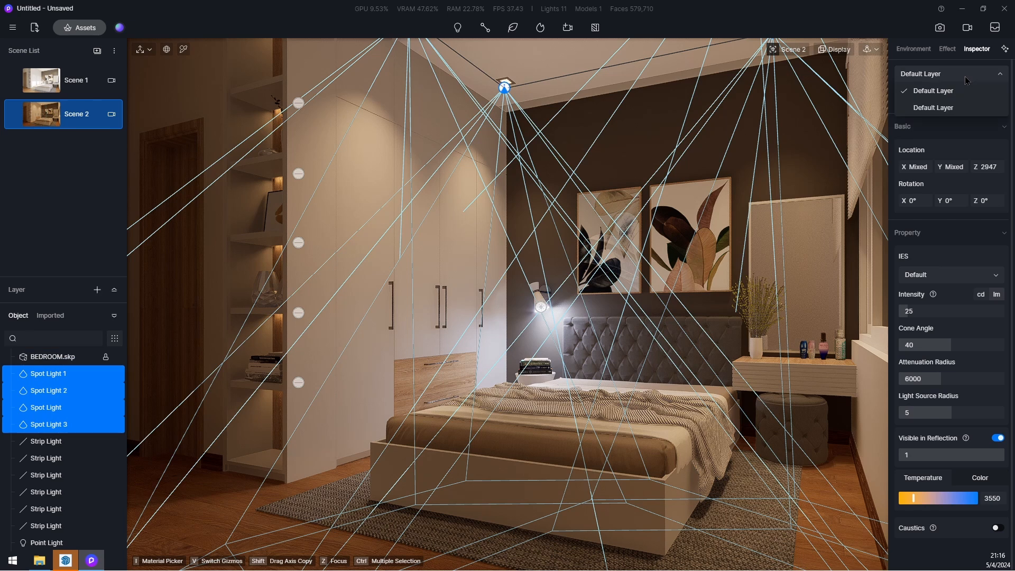
pyautogui.click(967, 107)
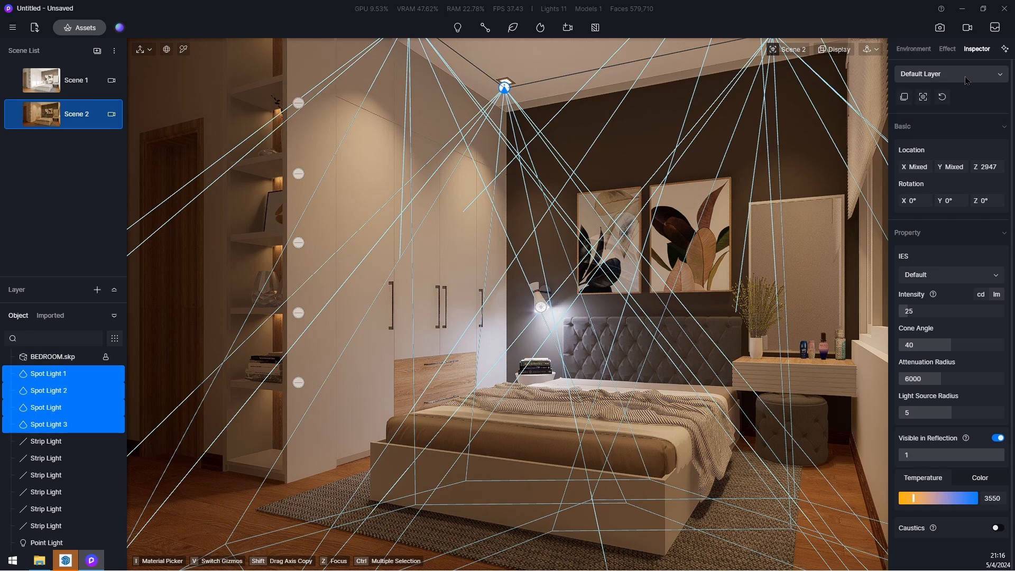
pyautogui.click(959, 280)
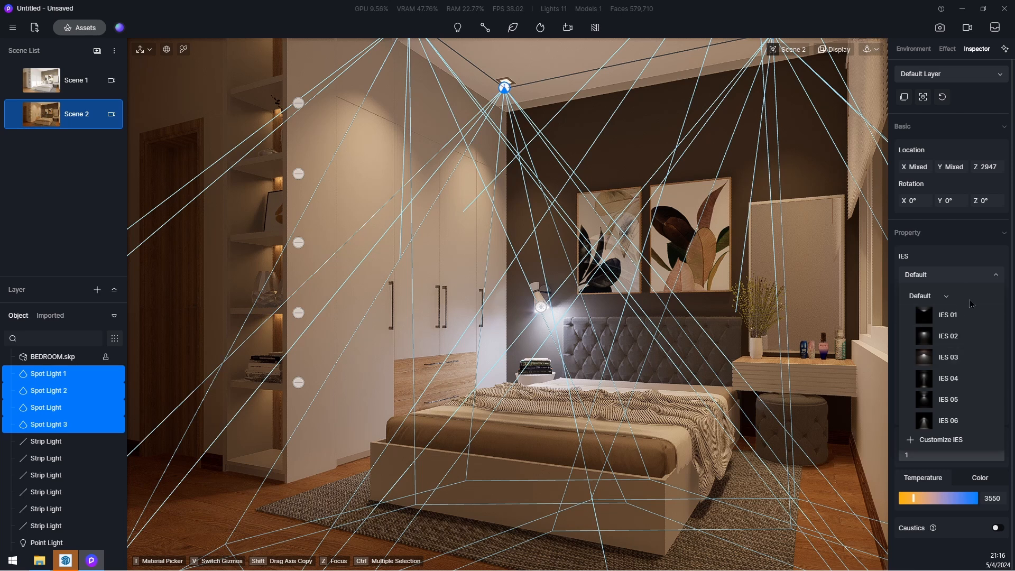
pyautogui.click(963, 269)
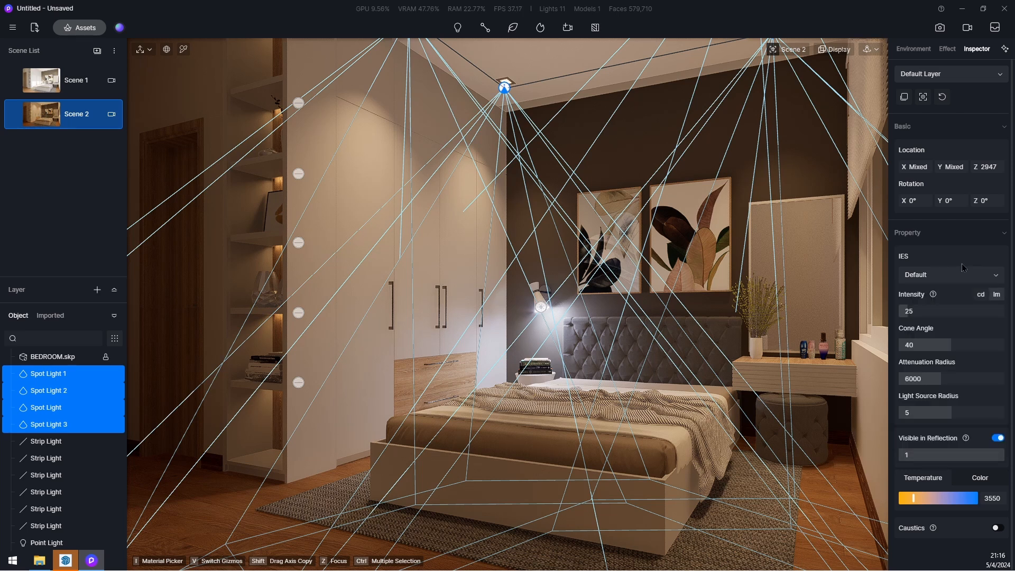
pyautogui.click(965, 276)
pyautogui.click(964, 276)
pyautogui.click(964, 276)
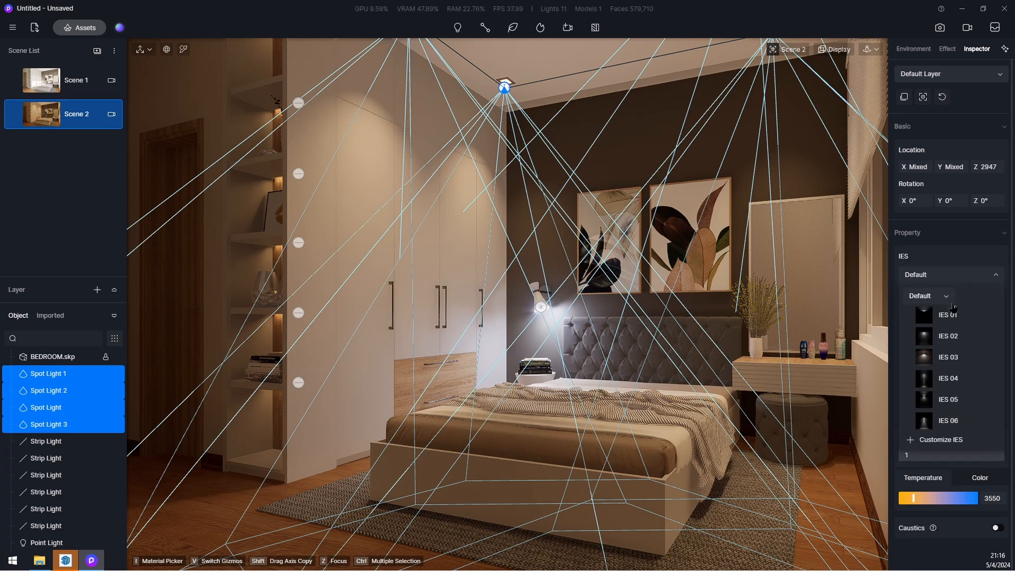
pyautogui.click(955, 422)
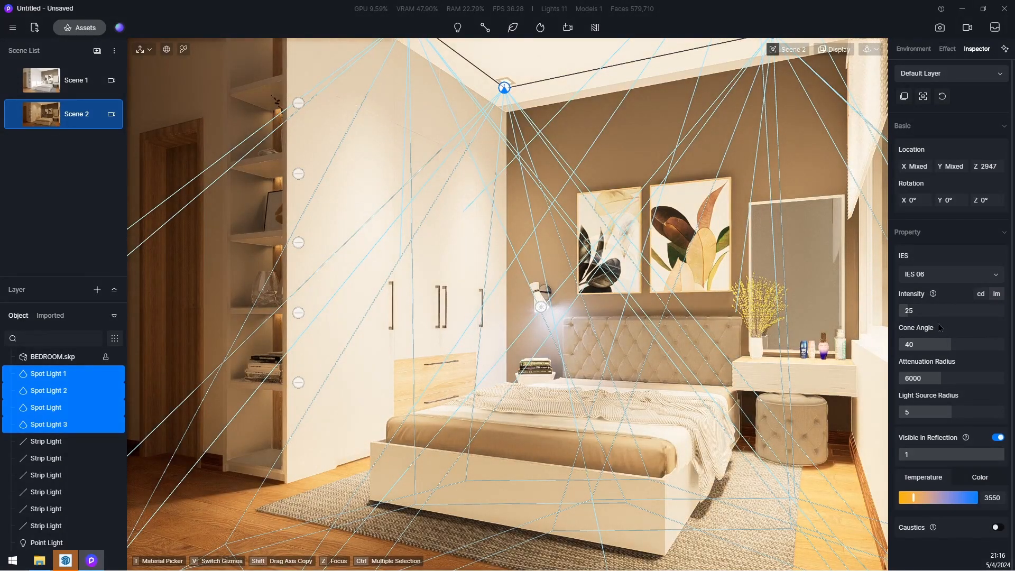
pyautogui.moveTo(913, 311); pyautogui.dragTo(901, 323)
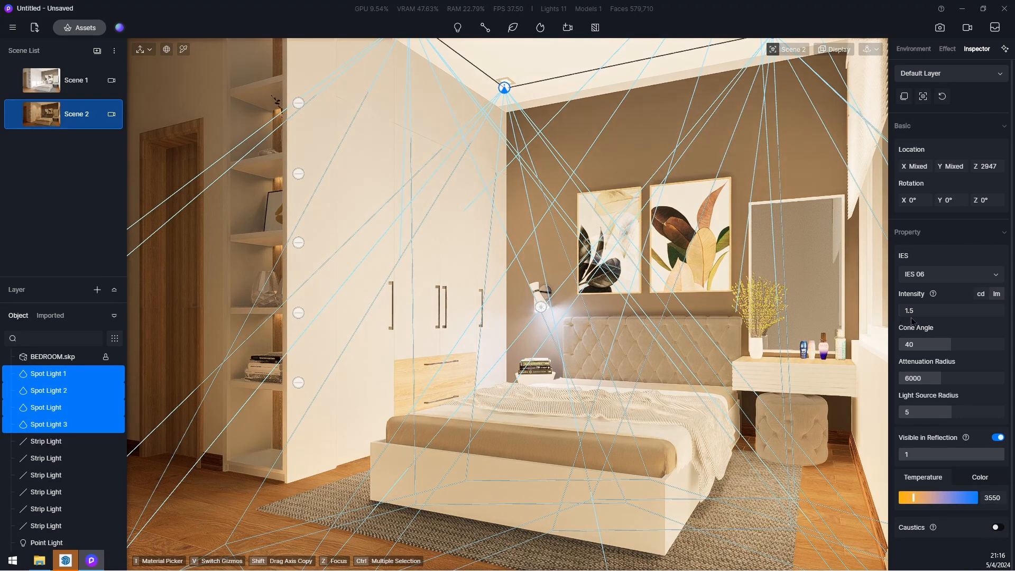
# - Switch the four selected spotlights to the IES 05 profile and set their intensity to 45 lm
pyautogui.click(941, 279)
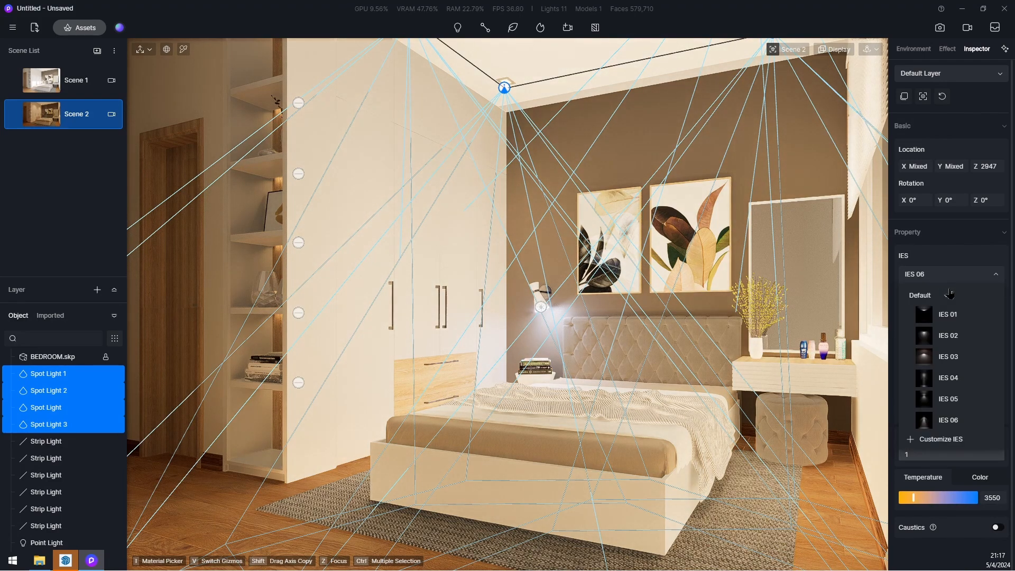
pyautogui.click(960, 397)
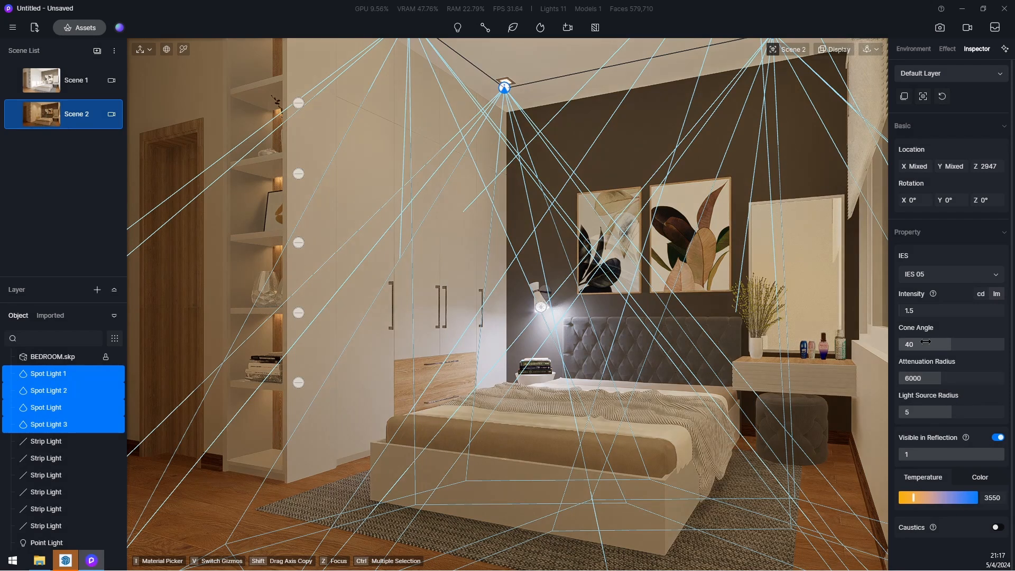
pyautogui.moveTo(902, 312); pyautogui.dragTo(919, 327)
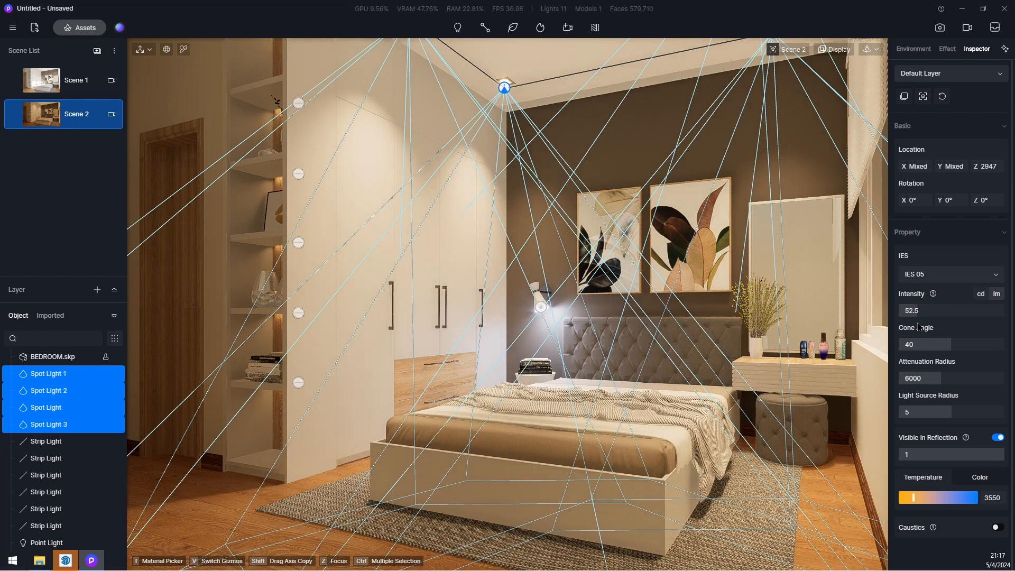
pyautogui.click(914, 311)
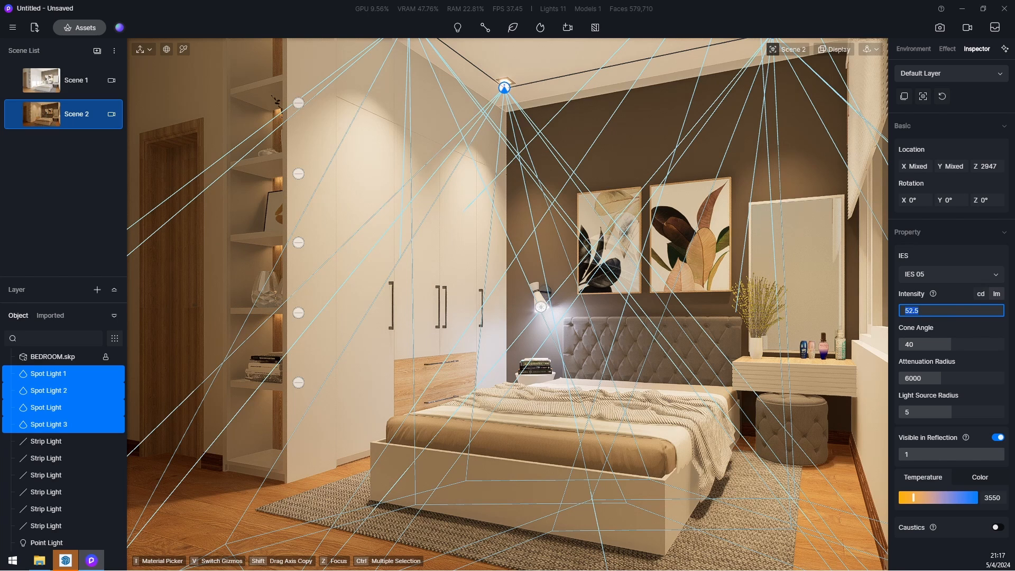
pyautogui.write('45')
pyautogui.press('Return')
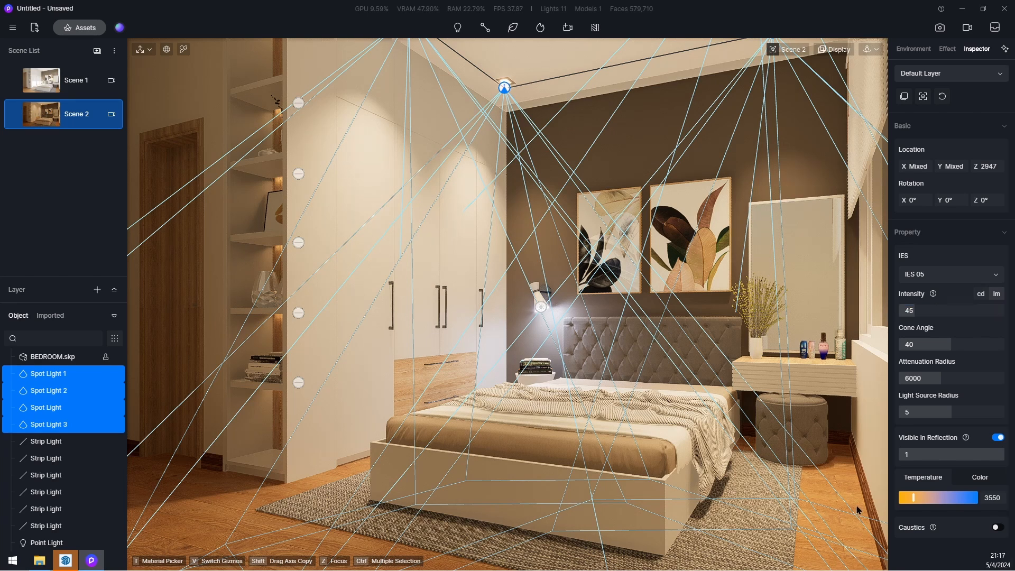
pyautogui.click(639, 148)
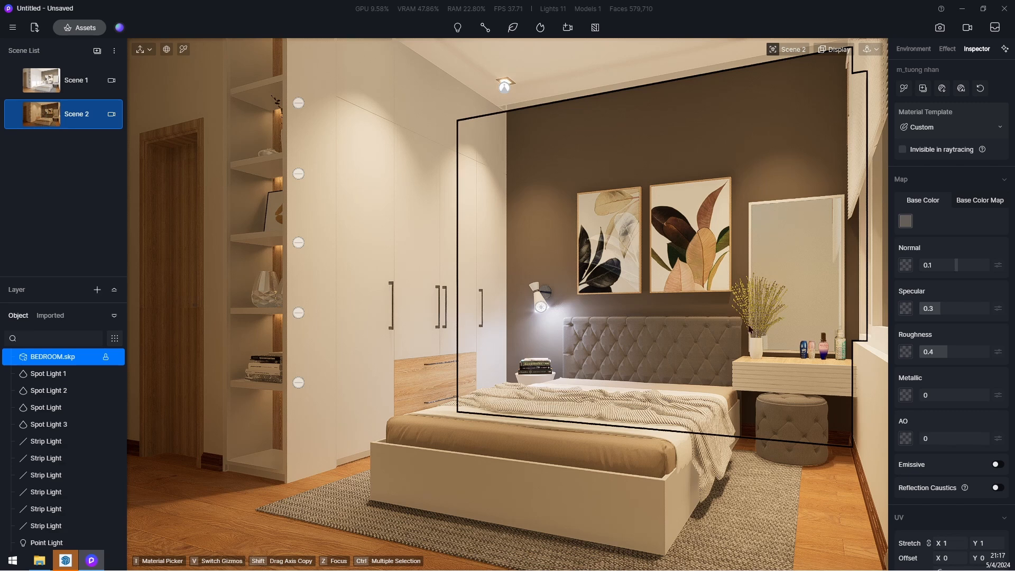
pyautogui.click(796, 474)
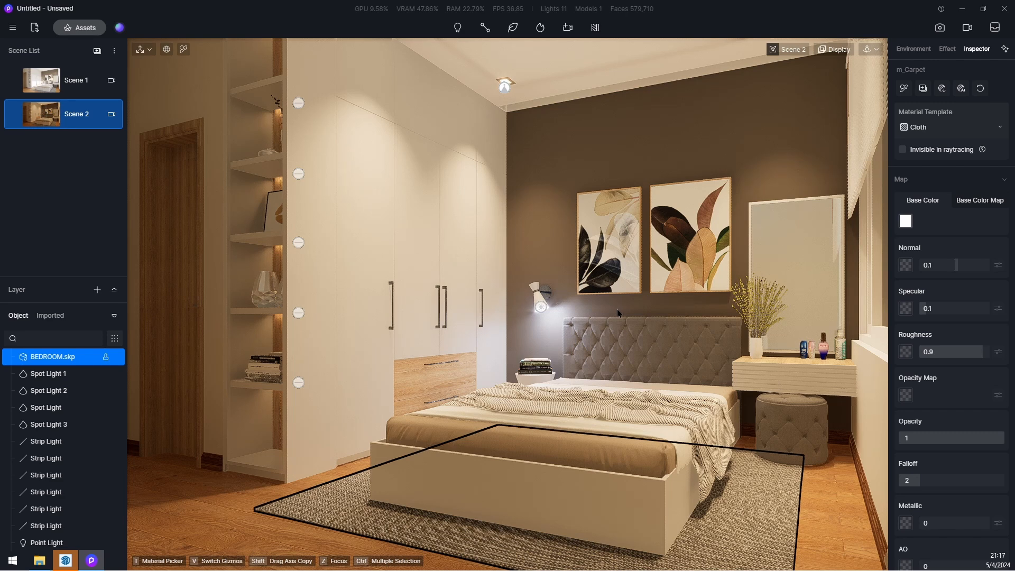
# - Set all six shelf strip lights to a color temperature of 2900 and an intensity of 15 cd/m²
pyautogui.click(50, 442)
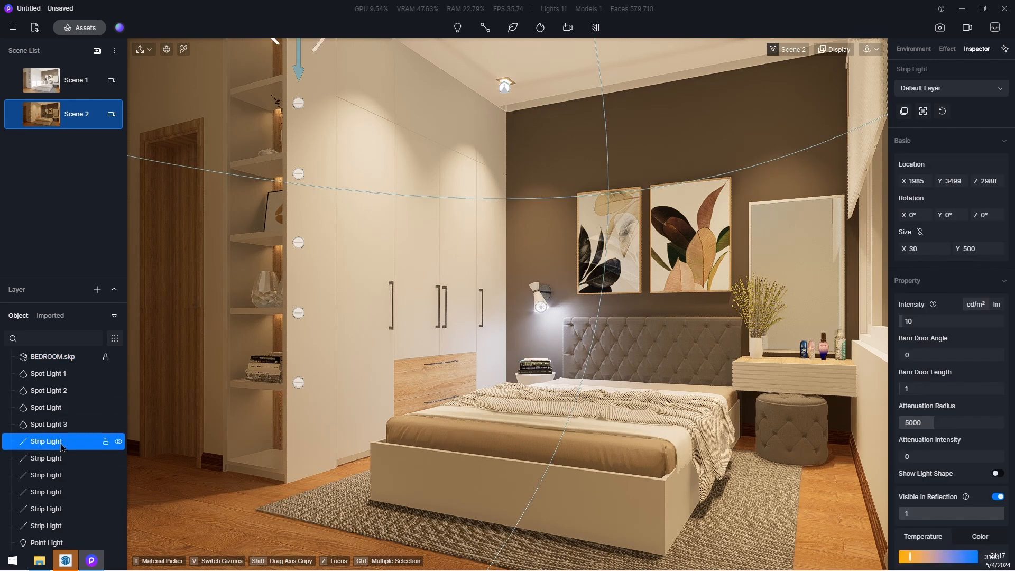
pyautogui.keyDown('shift'); pyautogui.click(51, 526); pyautogui.keyUp('shift')
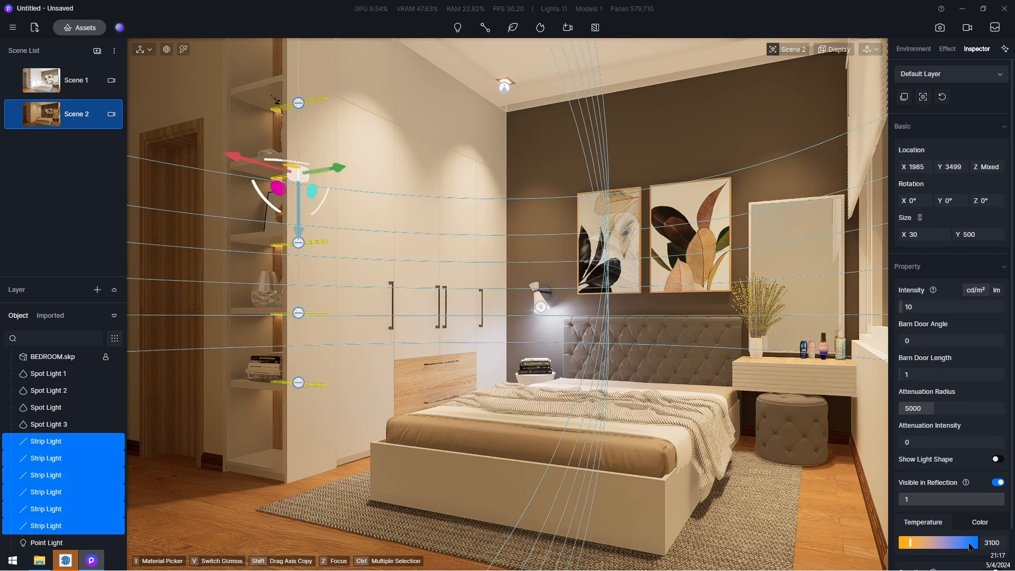
pyautogui.moveTo(911, 543); pyautogui.dragTo(909, 543)
pyautogui.click(920, 307)
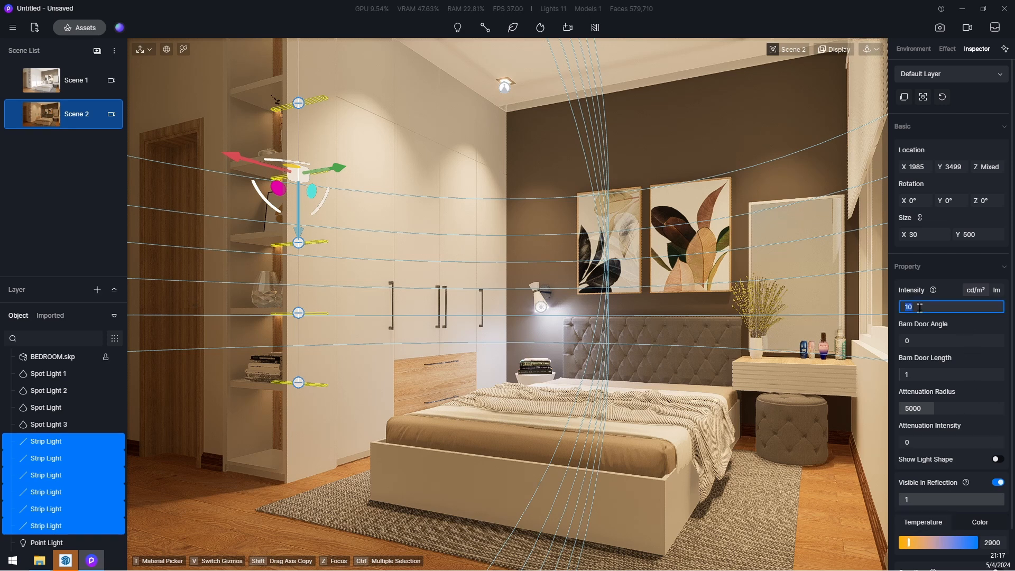
pyautogui.press('Return')
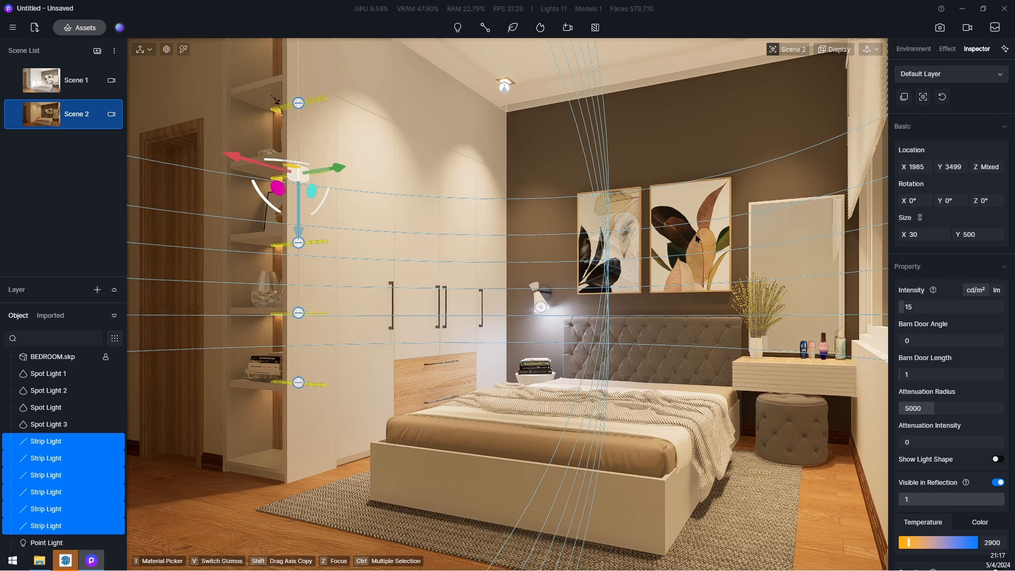
pyautogui.click(689, 163)
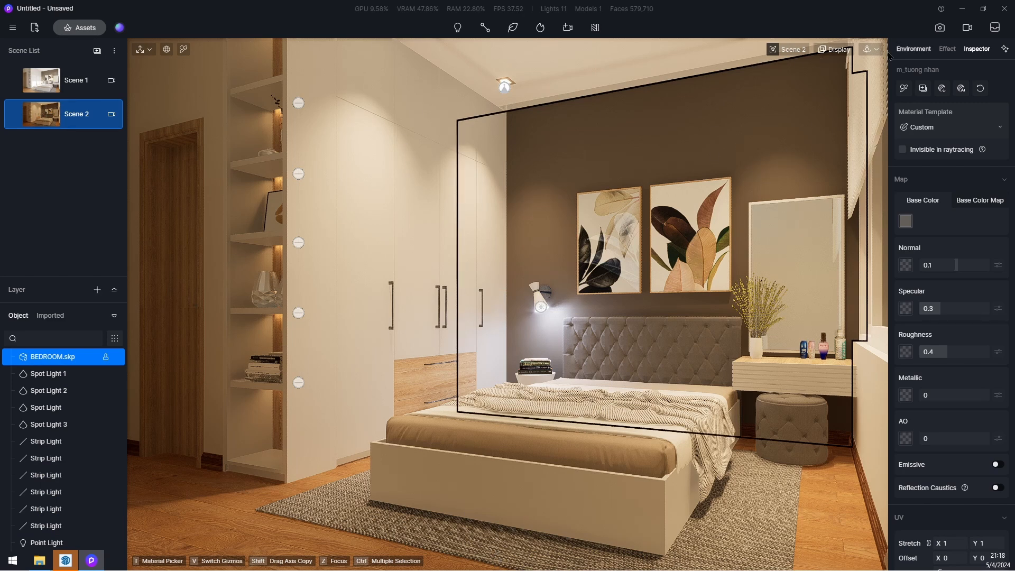
# - Hide the light icons in the viewport and deselect the dark wall material
pyautogui.click(841, 49)
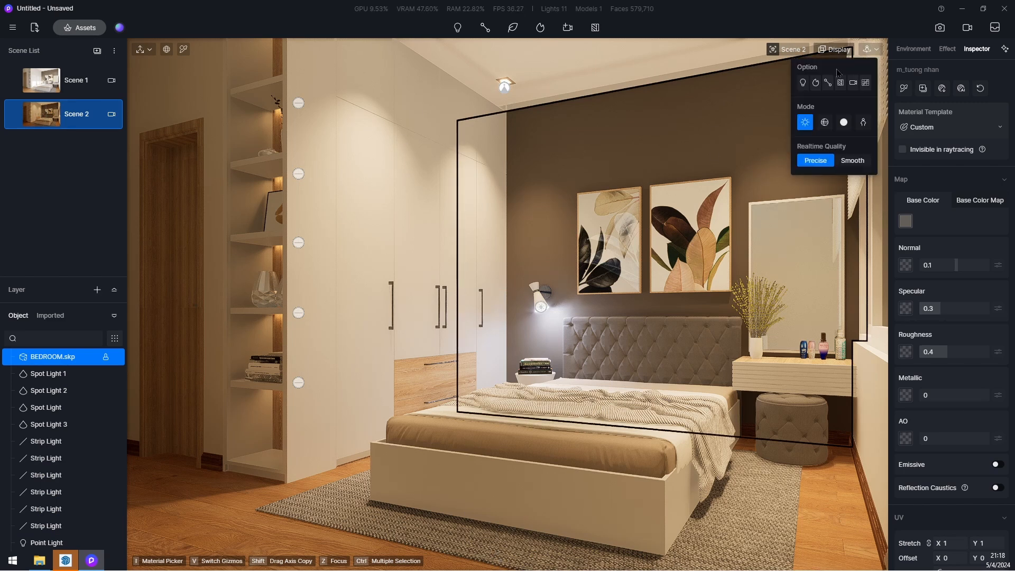
pyautogui.click(804, 83)
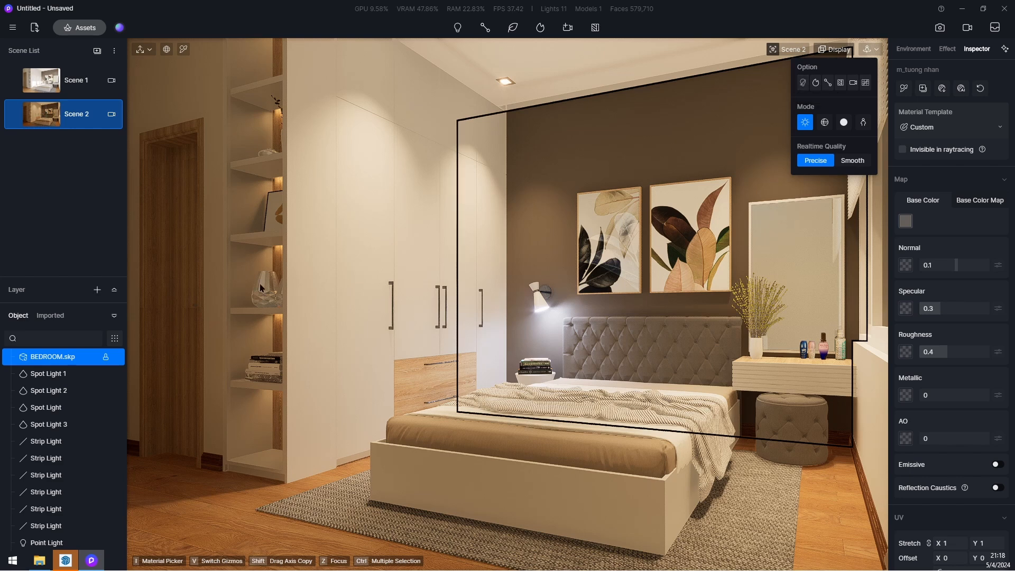
pyautogui.click(681, 158)
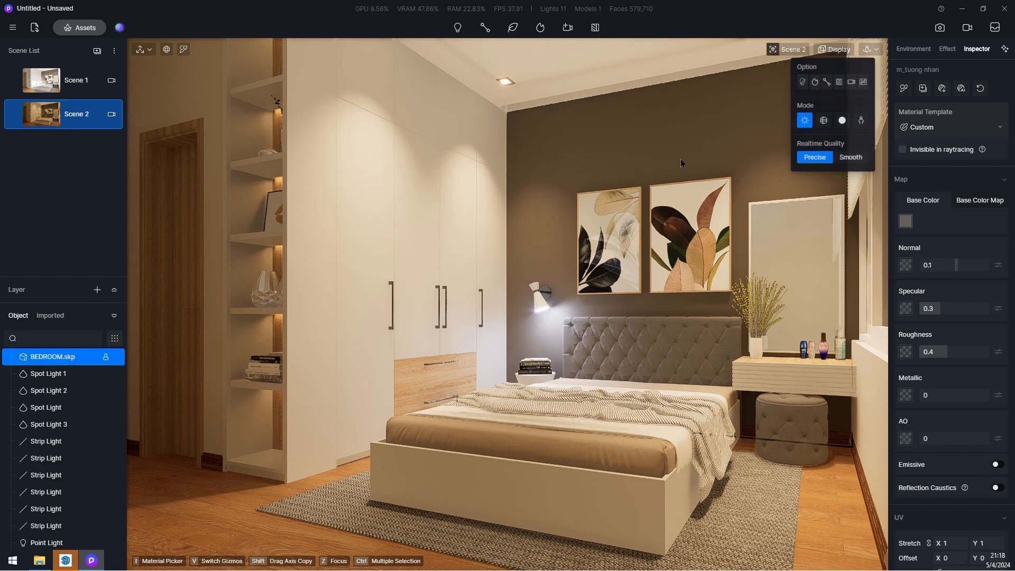
# - Set the exposure to -0.1, the highlight local exposure to 0.15 and the shadow local exposure to 0.1
pyautogui.click(944, 51)
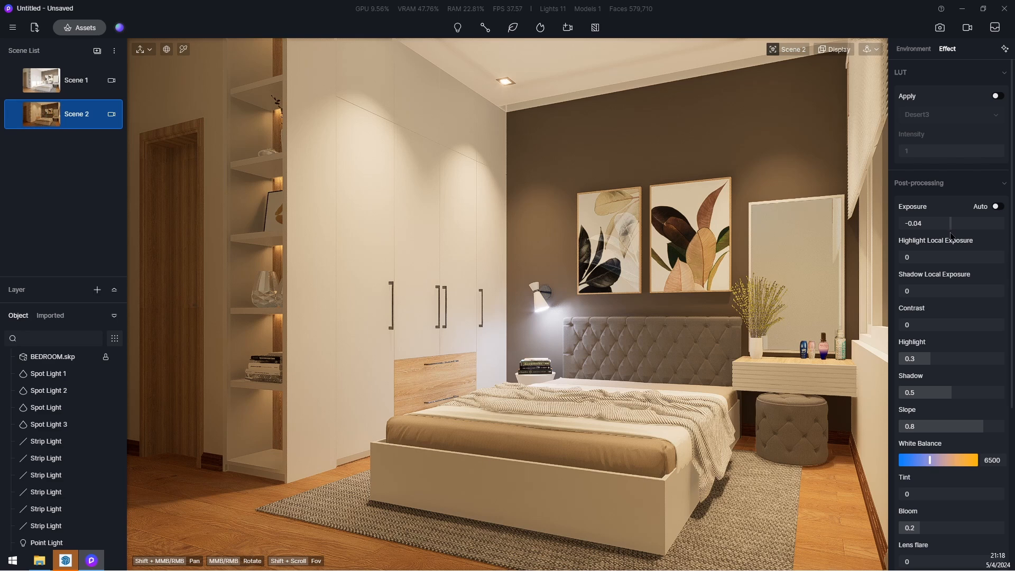
pyautogui.moveTo(949, 229); pyautogui.dragTo(946, 229)
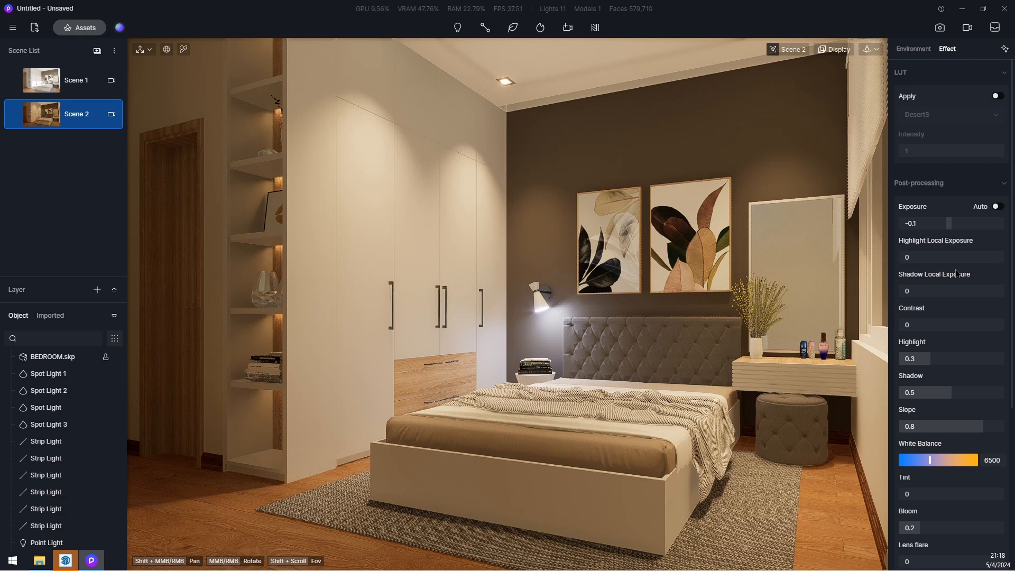
pyautogui.moveTo(952, 257); pyautogui.dragTo(915, 269)
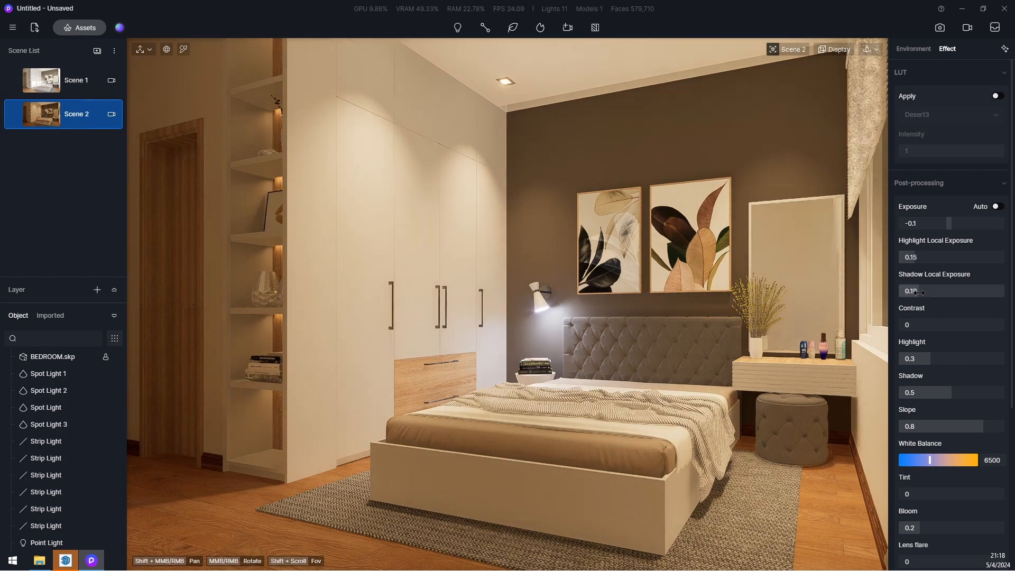
pyautogui.moveTo(910, 290)
pyautogui.mouseDown()
pyautogui.moveTo(981, 291)
pyautogui.moveTo(912, 306)
pyautogui.mouseUp()
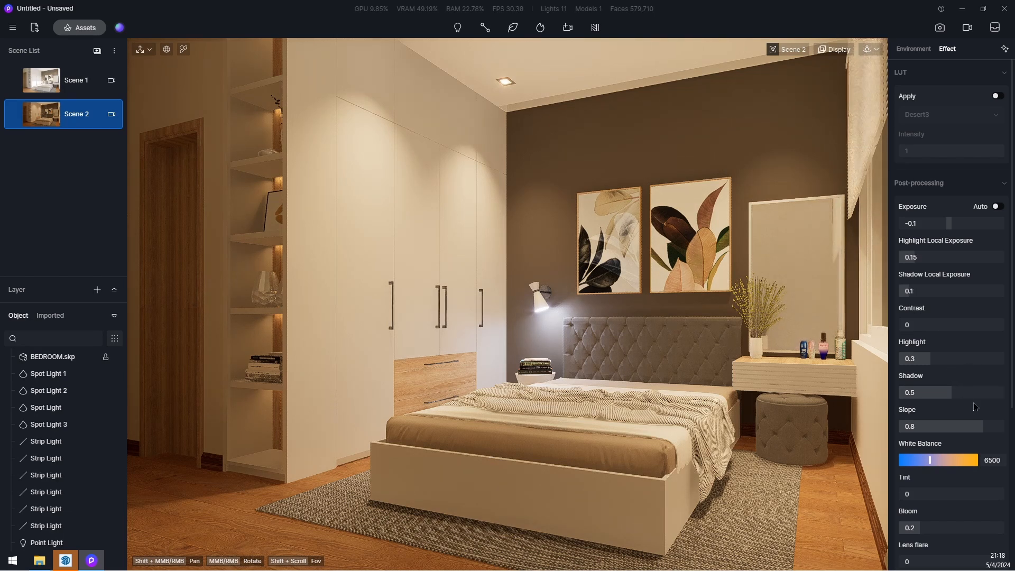
# - Set the post-processing bloom to 0.4 and the lens flare to 0.2
pyautogui.scroll(-4, 985, 369)
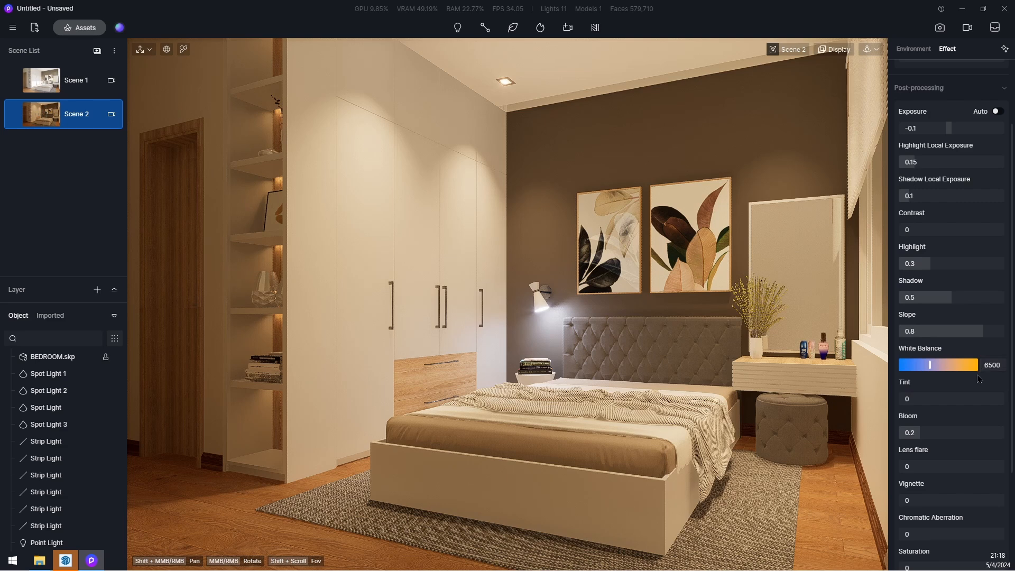
pyautogui.moveTo(920, 406); pyautogui.dragTo(945, 407)
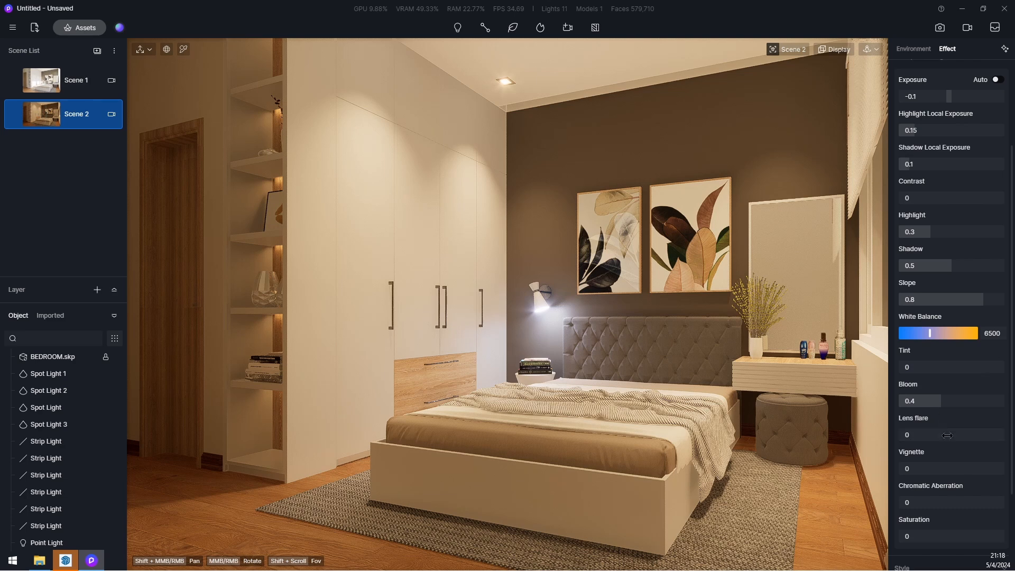
pyautogui.moveTo(927, 434)
pyautogui.mouseDown()
pyautogui.moveTo(983, 435)
pyautogui.moveTo(937, 434)
pyautogui.moveTo(969, 447)
pyautogui.moveTo(920, 448)
pyautogui.mouseUp()
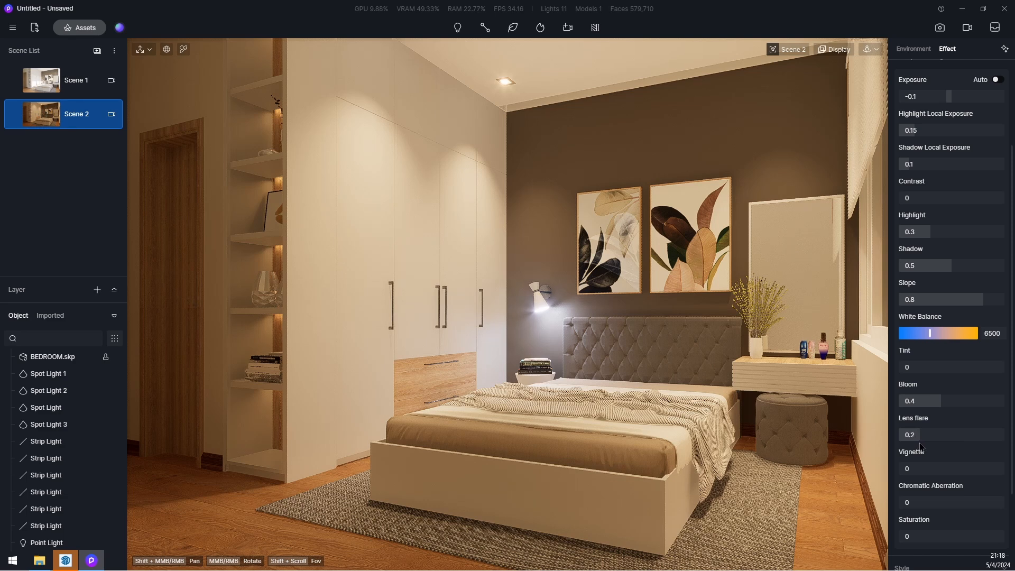
# - Set the saturation to -0.1 and update Scene 2 with the new effect settings
pyautogui.scroll(-2, 959, 494)
pyautogui.scroll(-2, 957, 481)
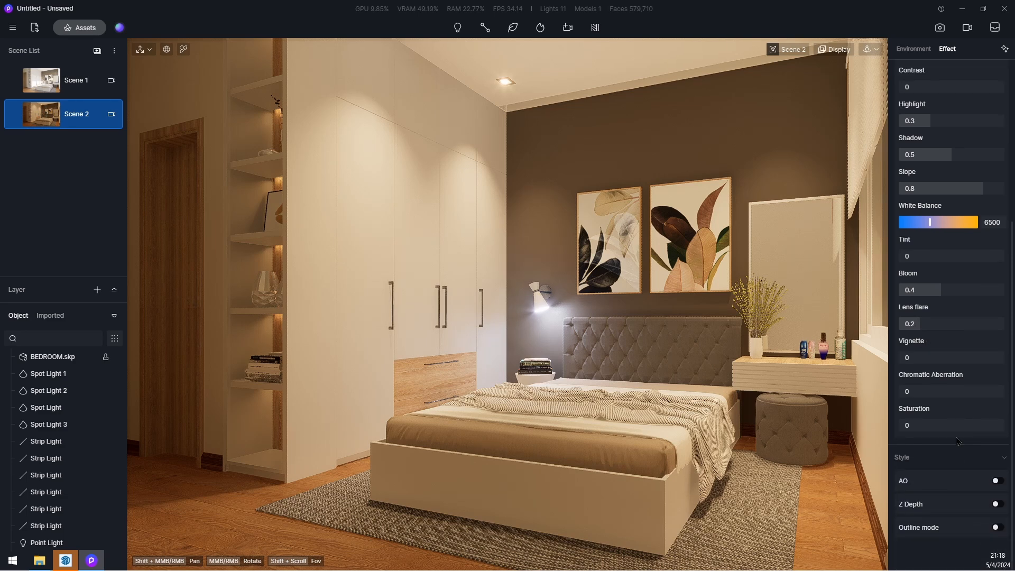
pyautogui.moveTo(956, 431); pyautogui.dragTo(947, 440)
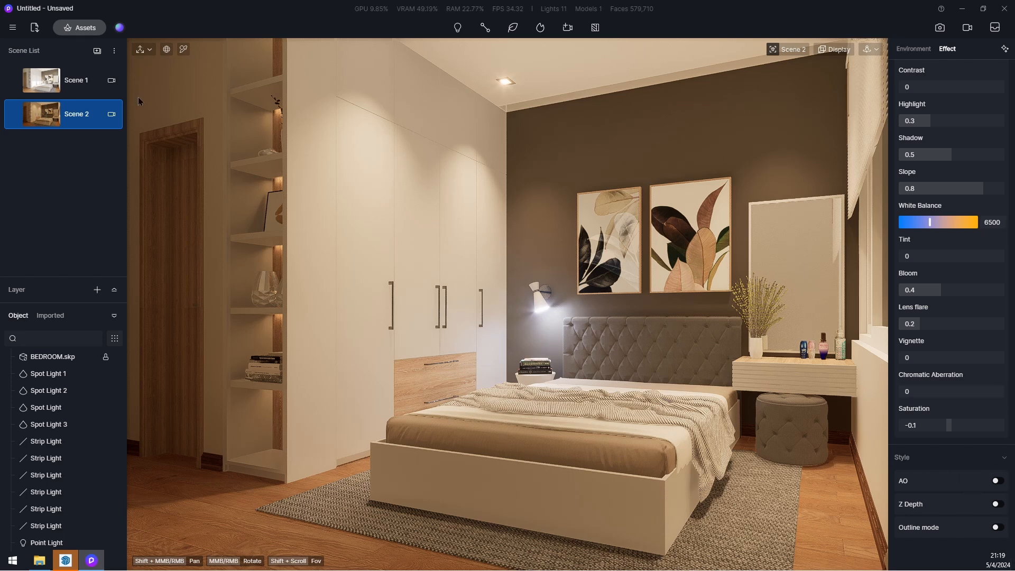
pyautogui.moveTo(7, 127)
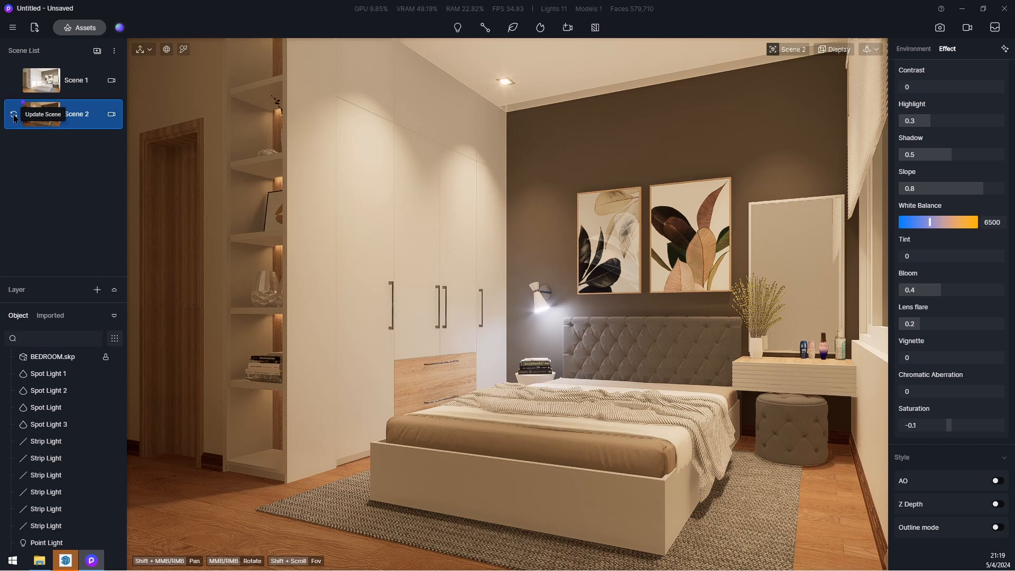
pyautogui.click(14, 119)
# - Apply the Day Night LUT at an intensity of 0.15 and compare the view with and without it
pyautogui.scroll(1, 975, 438)
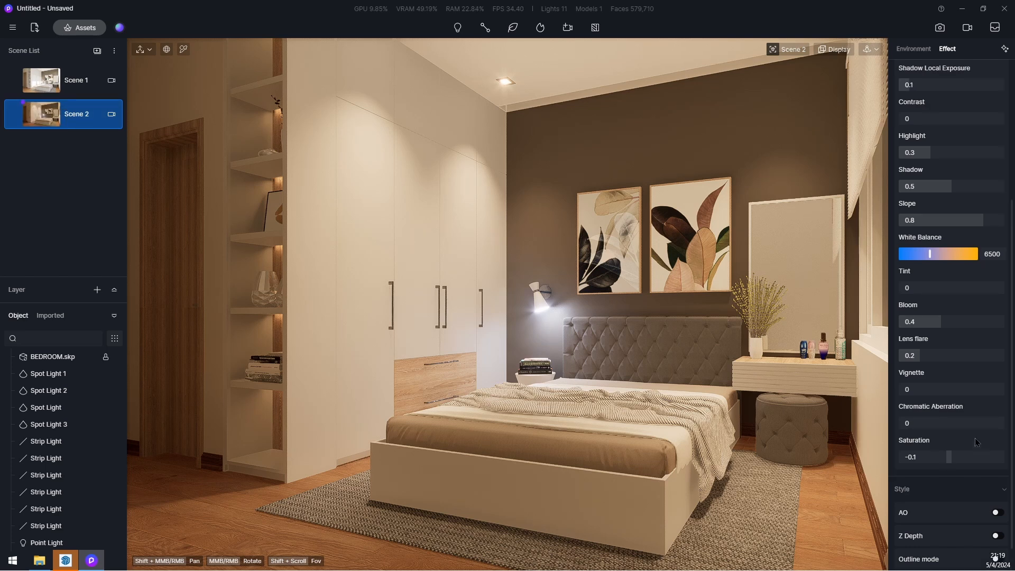
pyautogui.scroll(4, 975, 438)
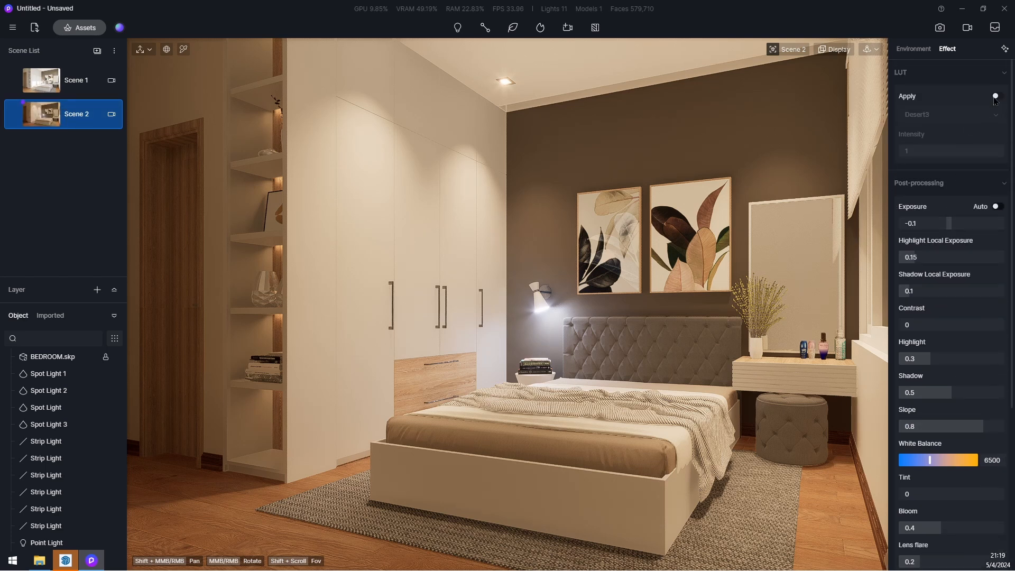
pyautogui.click(997, 97)
pyautogui.click(974, 115)
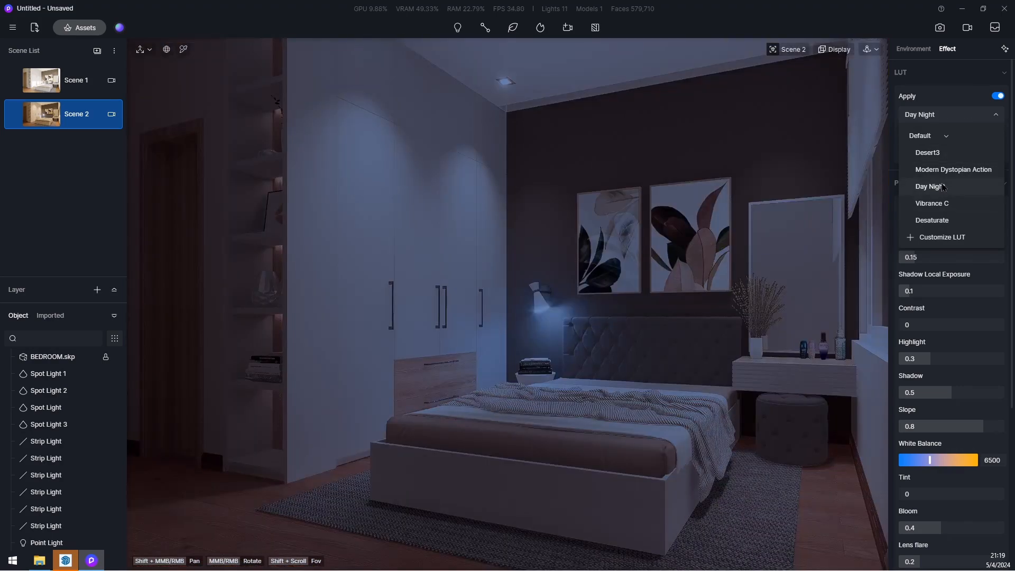
pyautogui.click(931, 187)
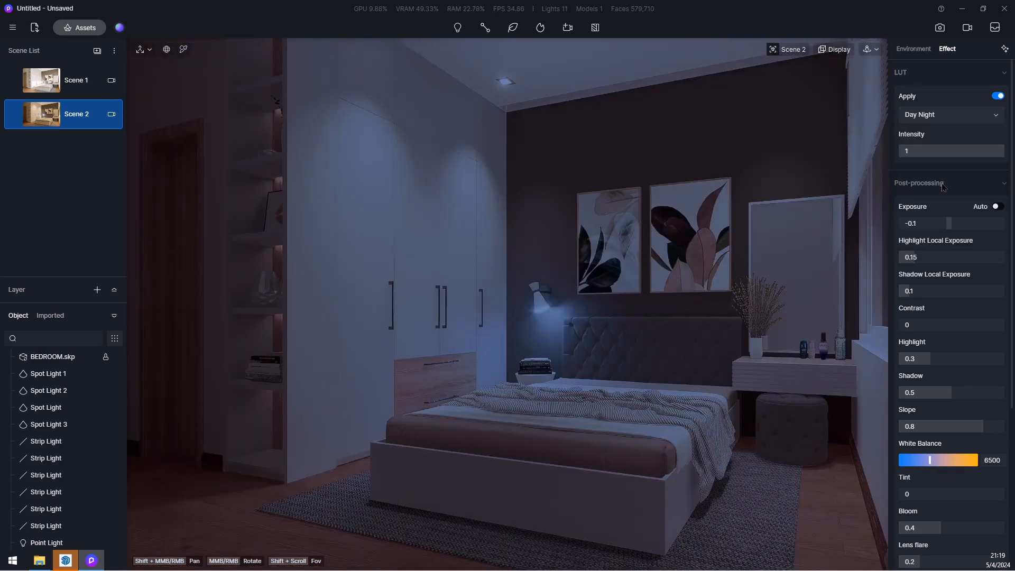
pyautogui.moveTo(994, 152); pyautogui.dragTo(922, 154)
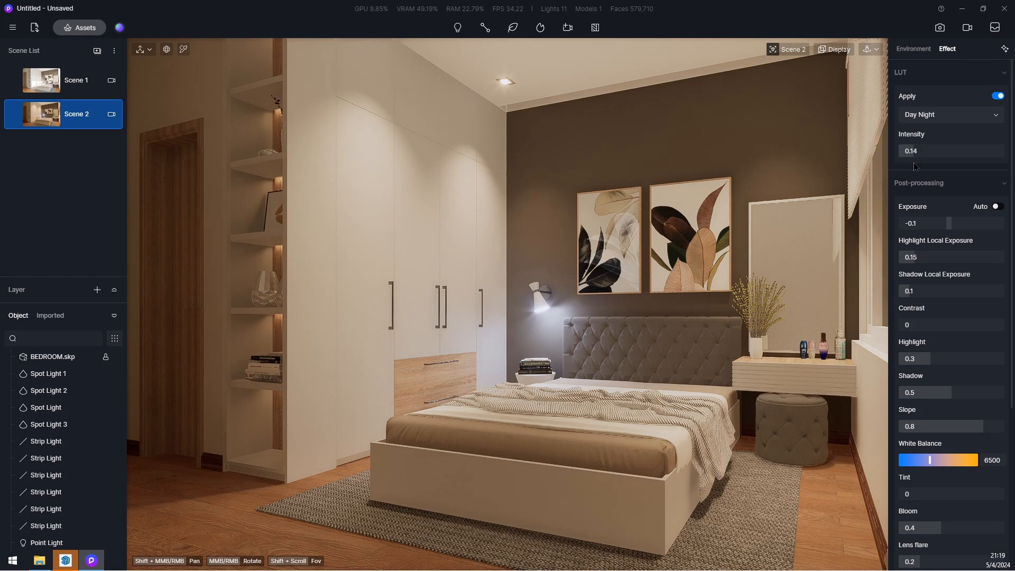
pyautogui.moveTo(915, 166); pyautogui.dragTo(917, 167)
pyautogui.click(998, 96)
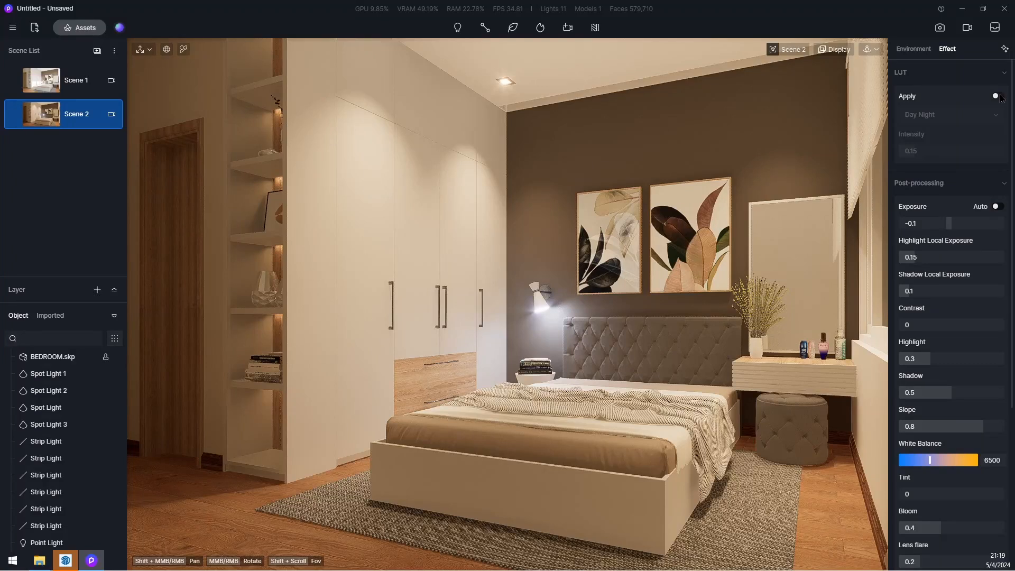
pyautogui.click(999, 96)
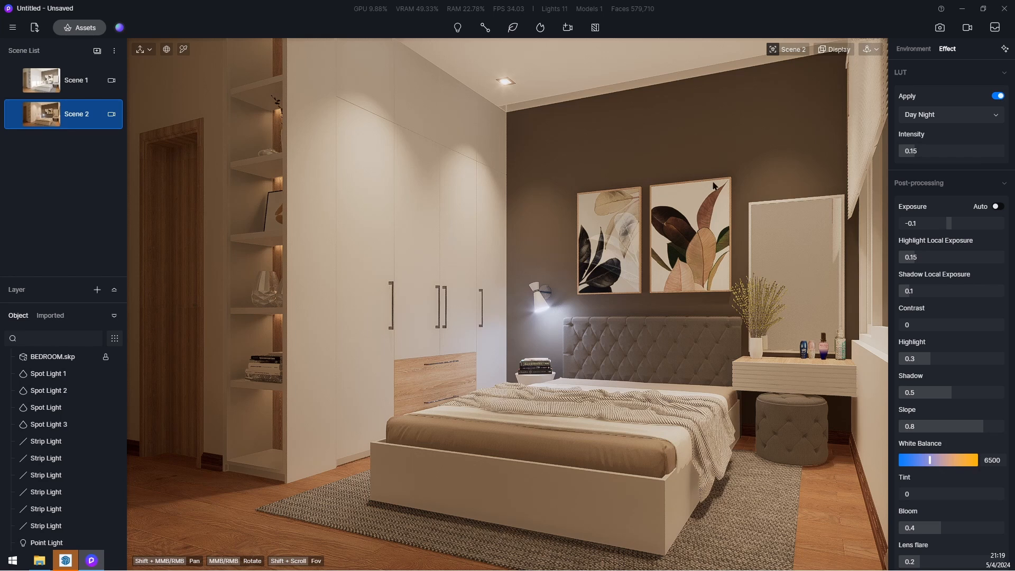
# - Set the vignette to 0.15 and update Scene 2 again
pyautogui.scroll(-3, 949, 423)
pyautogui.scroll(-2, 954, 454)
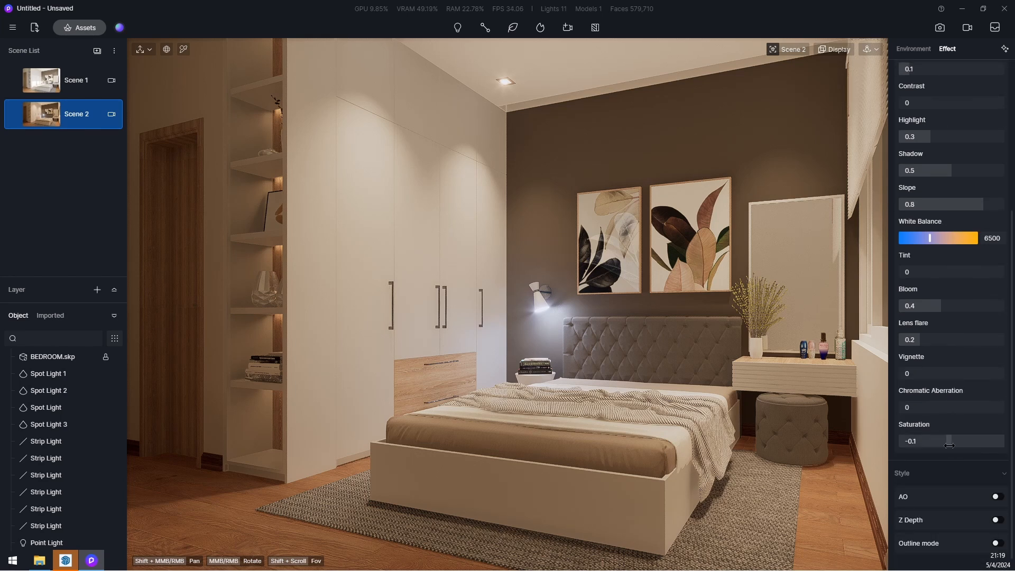
pyautogui.moveTo(909, 376)
pyautogui.mouseDown()
pyautogui.moveTo(984, 377)
pyautogui.moveTo(912, 376)
pyautogui.moveTo(917, 394)
pyautogui.mouseUp()
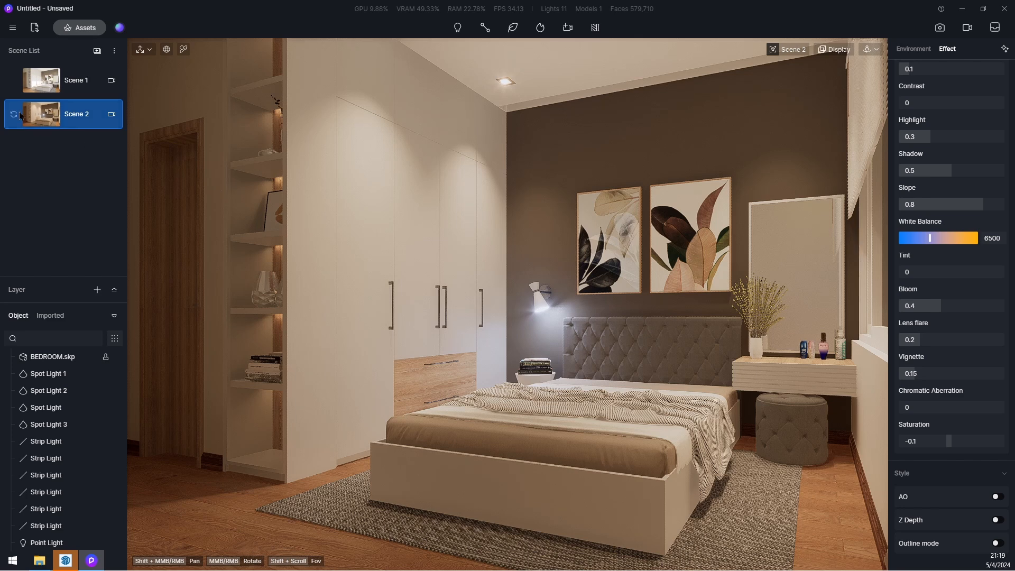
pyautogui.click(13, 118)
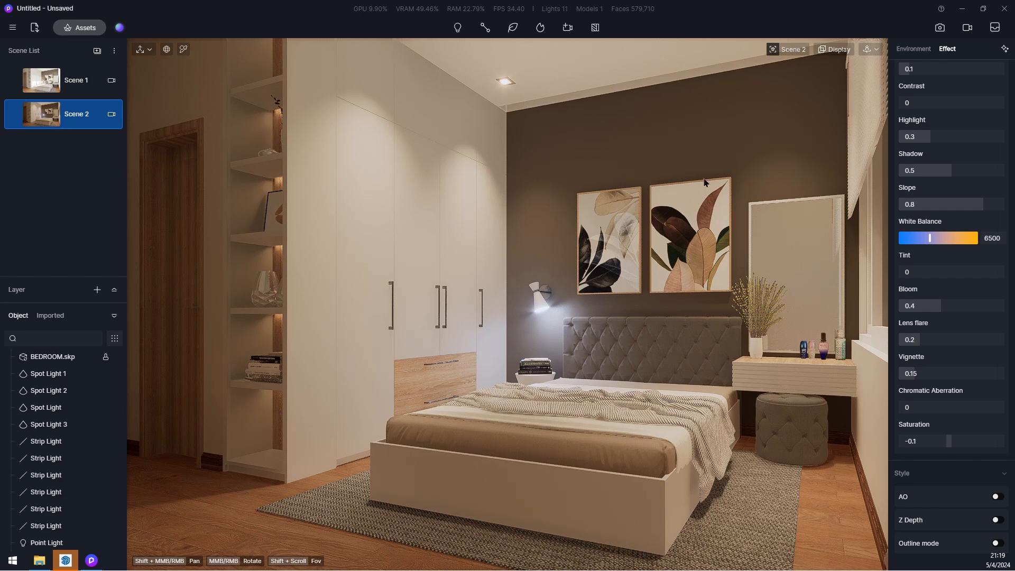
# - Render Scene 2 as a 2k image in the original aspect ratio and save it as a PNG in the Escritorio folder
pyautogui.click(941, 28)
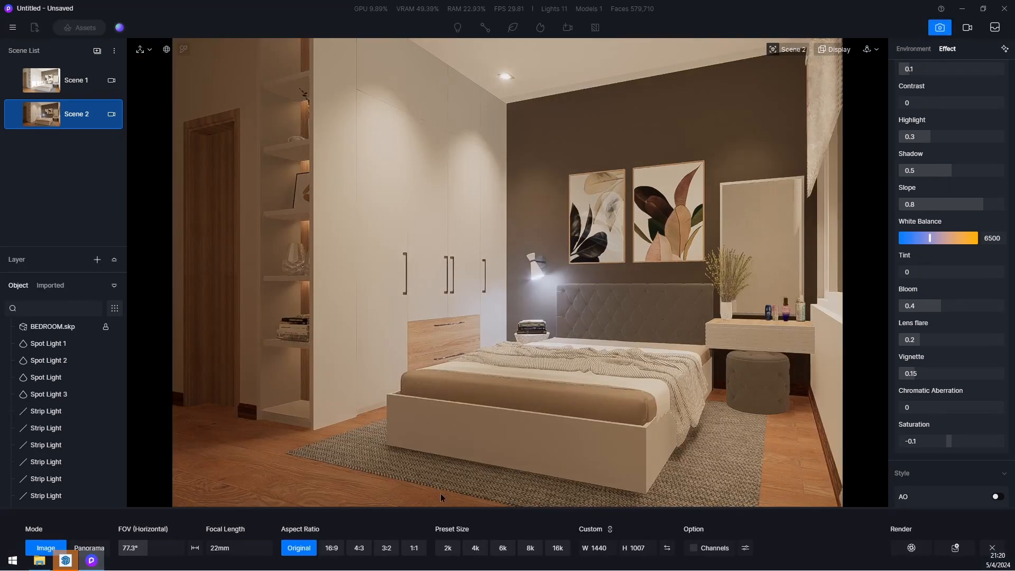
pyautogui.click(449, 551)
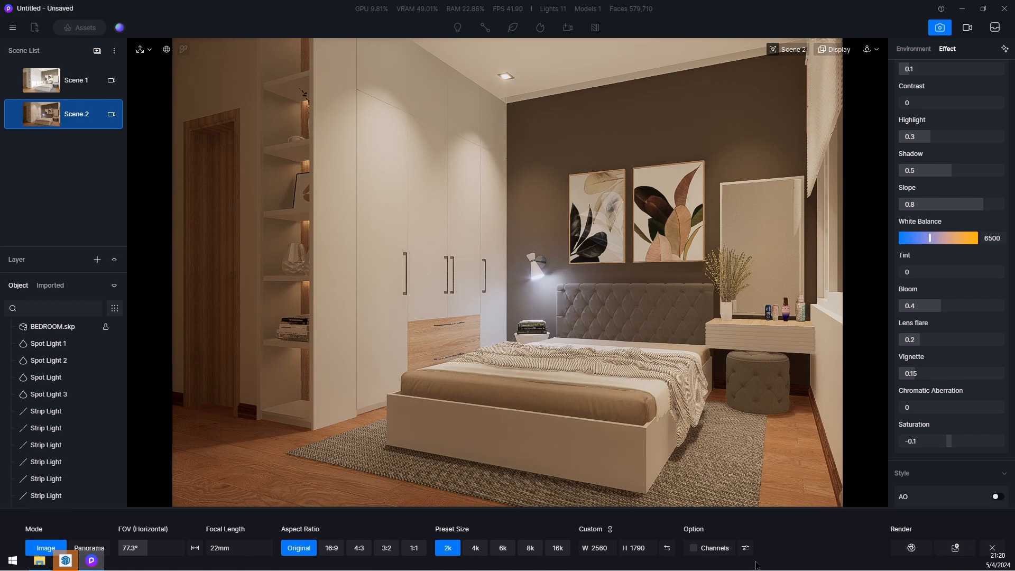
pyautogui.click(916, 549)
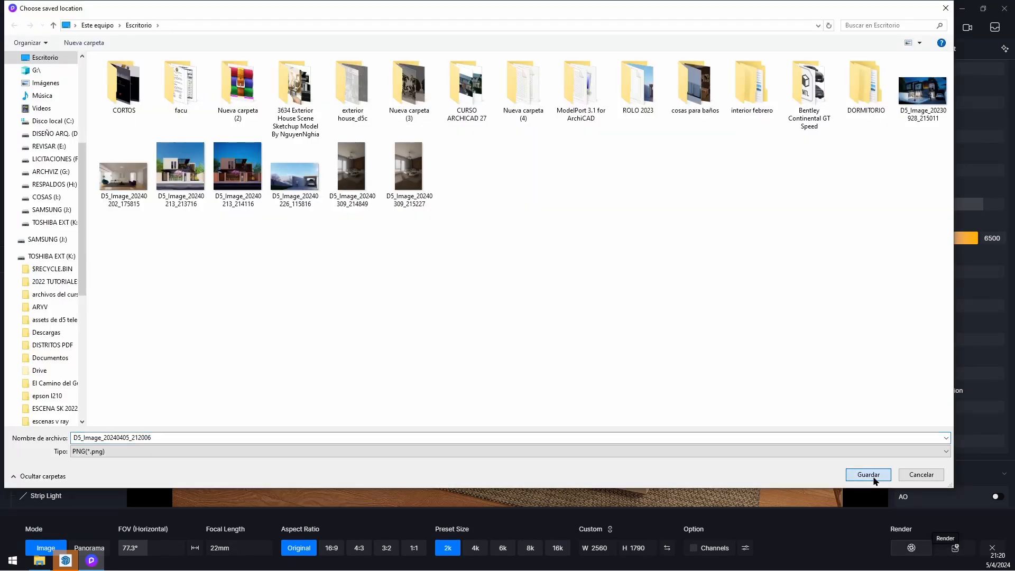
pyautogui.click(871, 478)
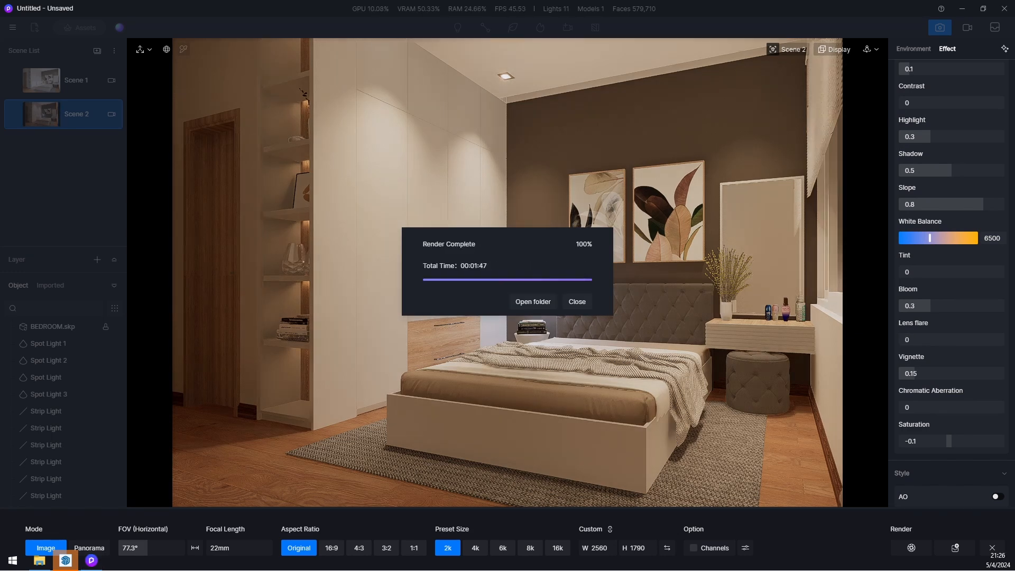
# - Open the output folder and view the rendered image D5_Image_20240405_212343.png full screen at 100% zoom
pyautogui.click(540, 302)
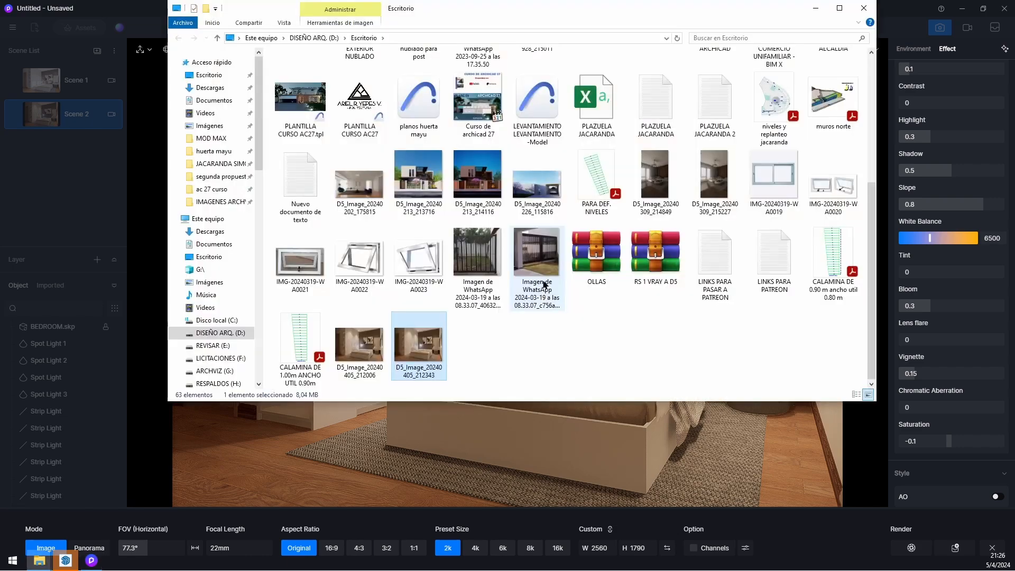
pyautogui.doubleClick(422, 343)
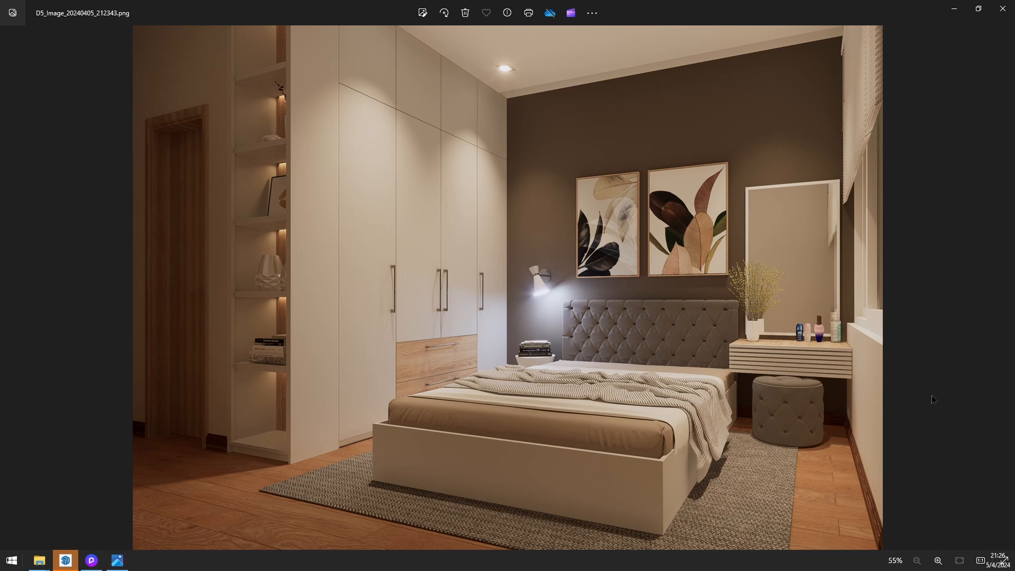
pyautogui.click(979, 9)
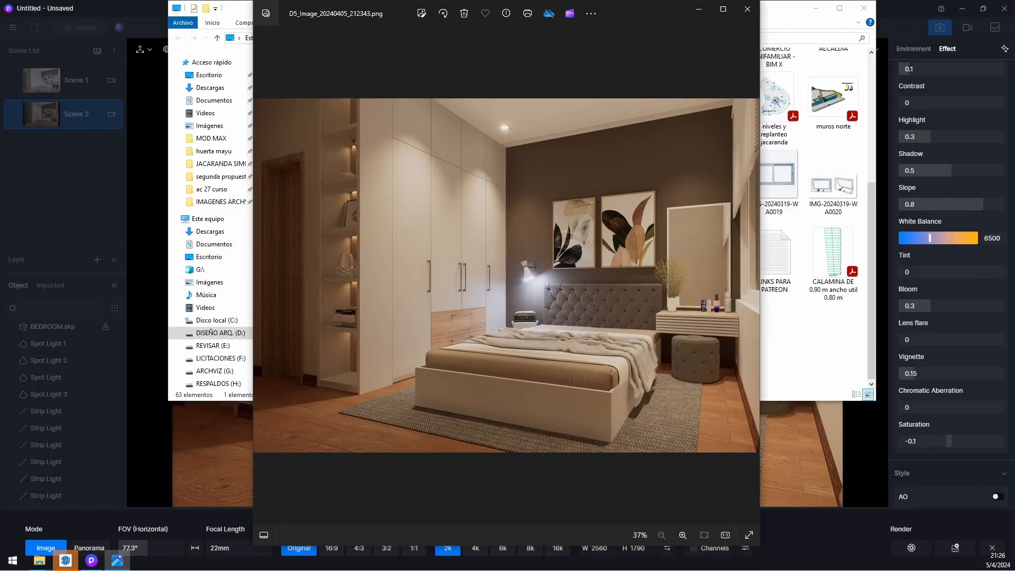
pyautogui.click(730, 536)
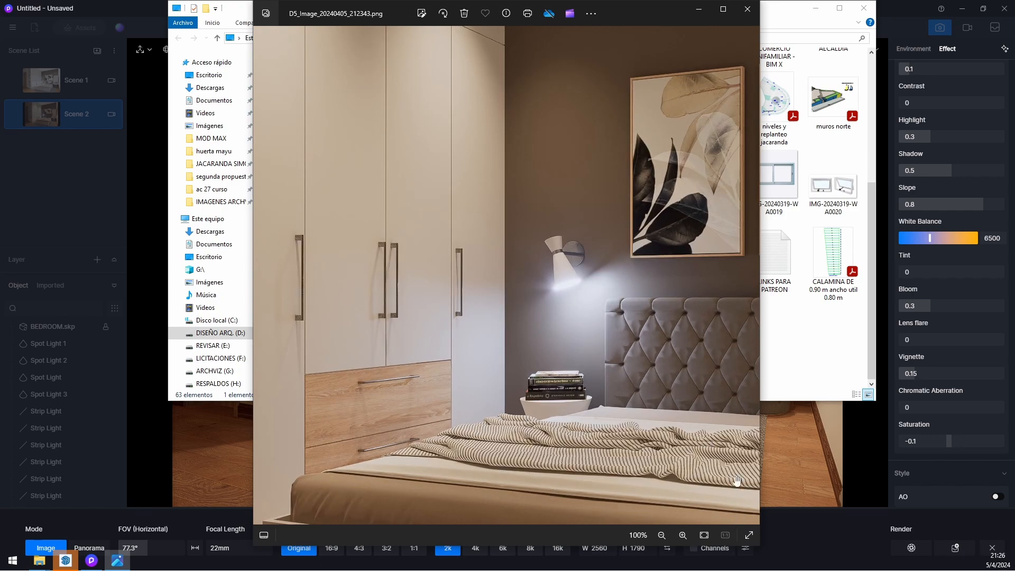
pyautogui.click(749, 535)
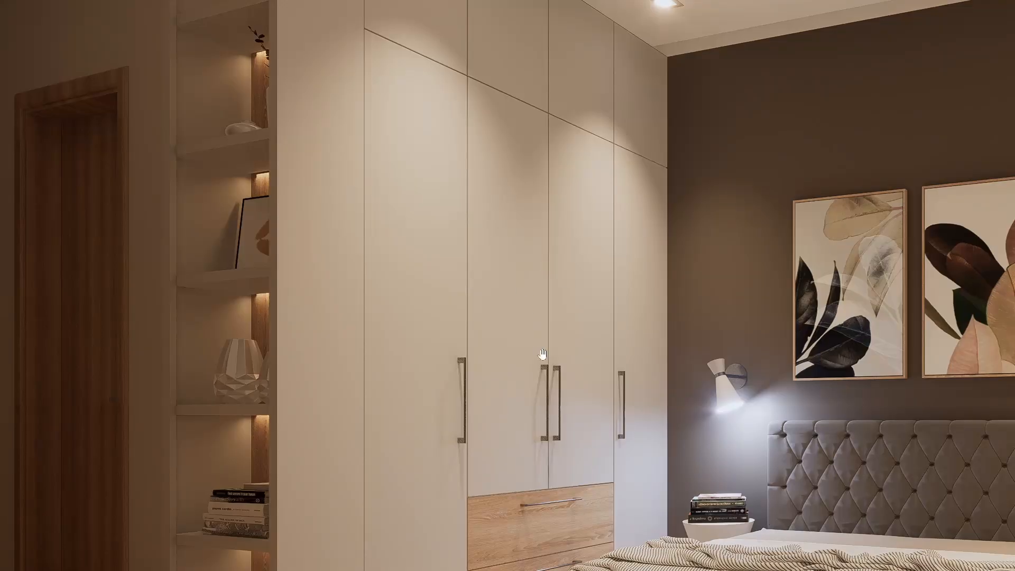
# - Examine the wardrobe, wall lamp, headboard, bed and rug in the render up close, then the whole image
pyautogui.moveTo(542, 356); pyautogui.dragTo(548, 431)
pyautogui.moveTo(828, 340); pyautogui.dragTo(626, 138)
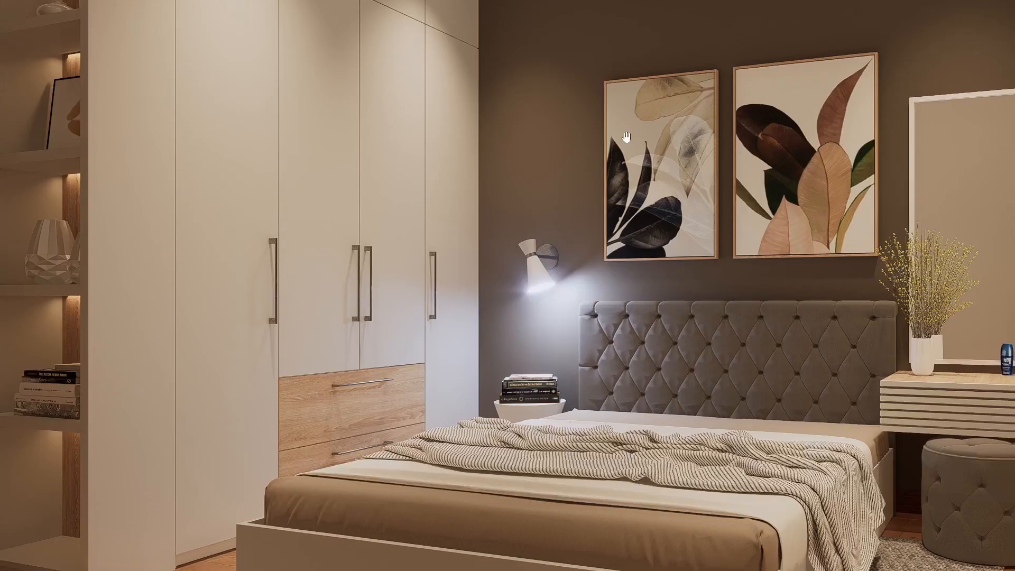
pyautogui.moveTo(883, 317); pyautogui.dragTo(772, 167)
pyautogui.moveTo(877, 388); pyautogui.dragTo(821, 238)
pyautogui.scroll(-5, 538, 327)
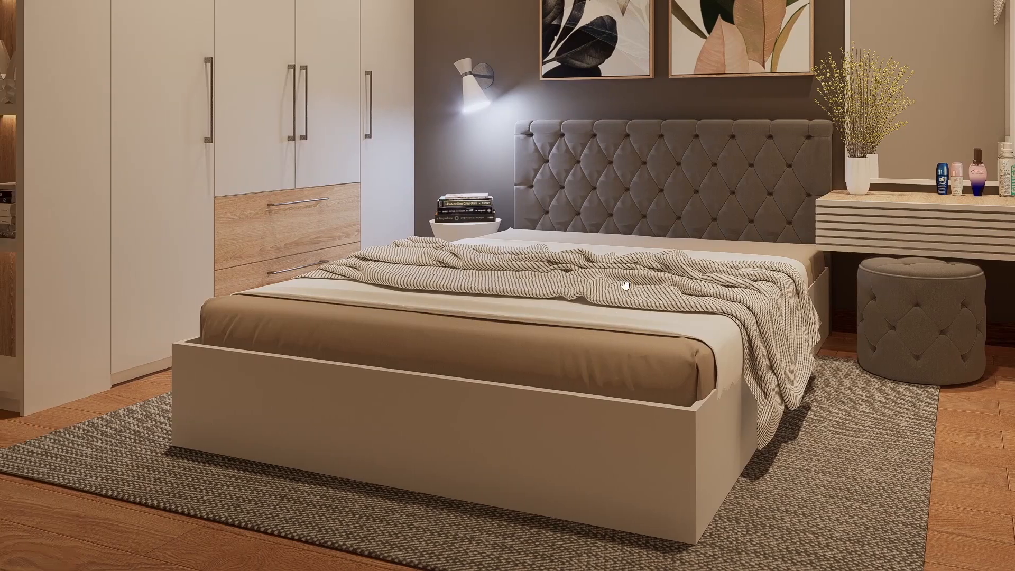
pyautogui.scroll(-2, 646, 348)
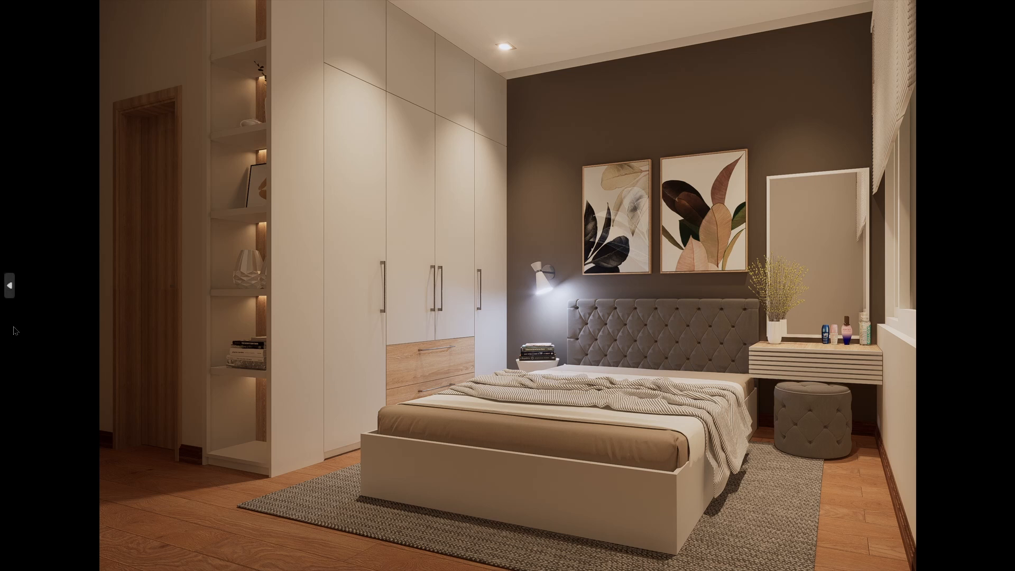
# - Compare the render with the previous image D5_Image_20240405_212006, then close the image viewer and the output folder
pyautogui.click(12, 292)
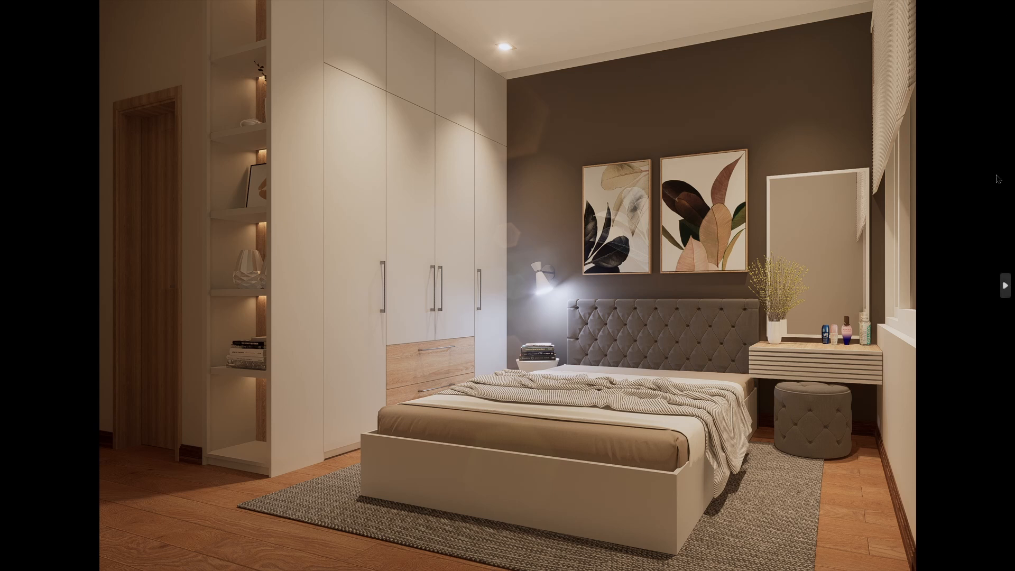
pyautogui.click(1005, 286)
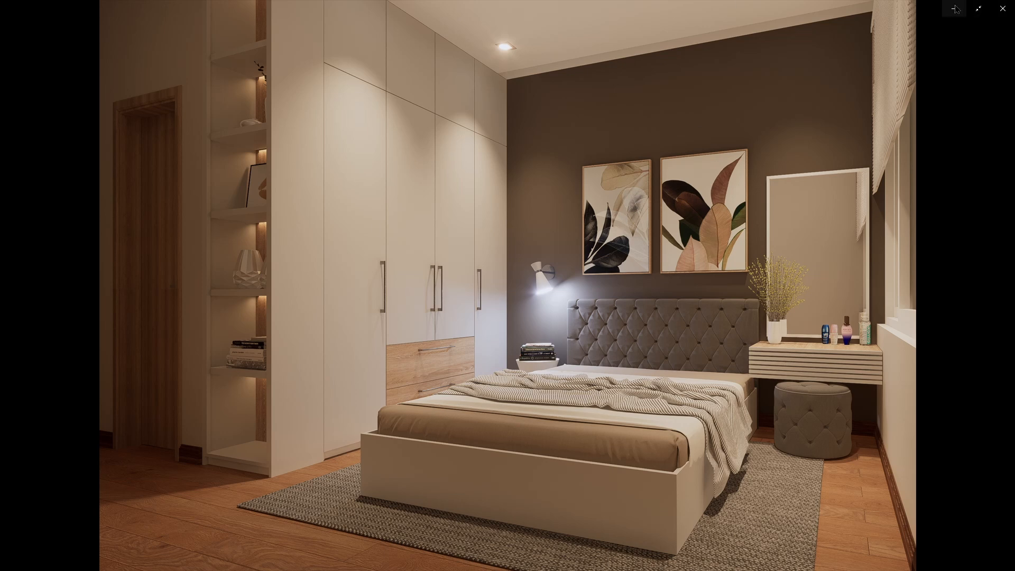
pyautogui.click(955, 8)
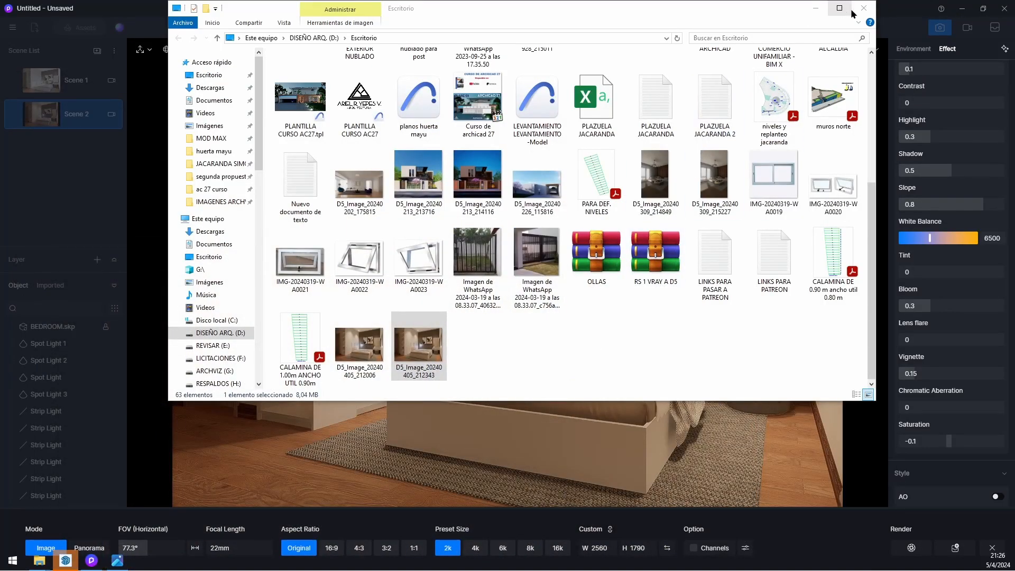
pyautogui.click(864, 8)
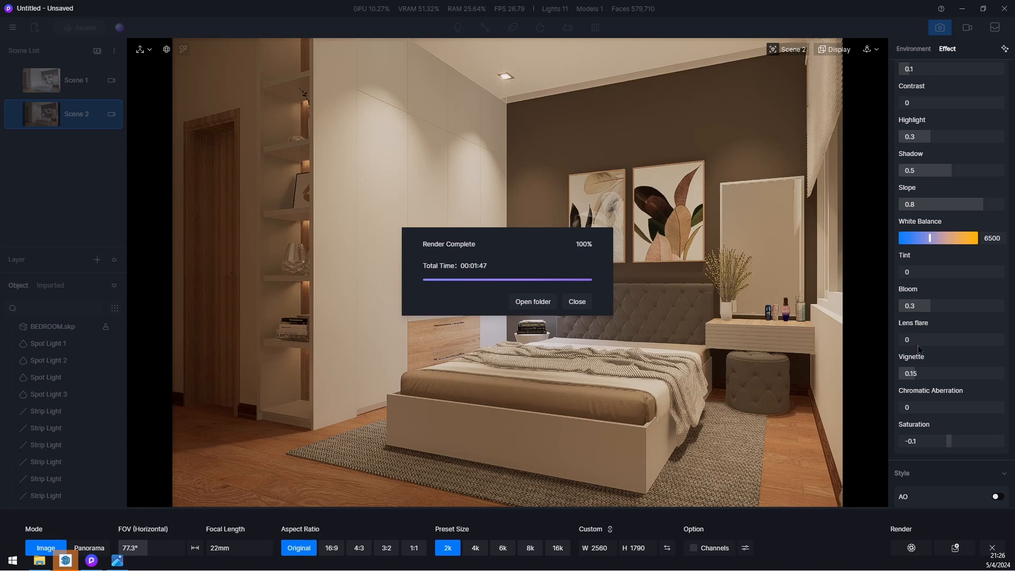